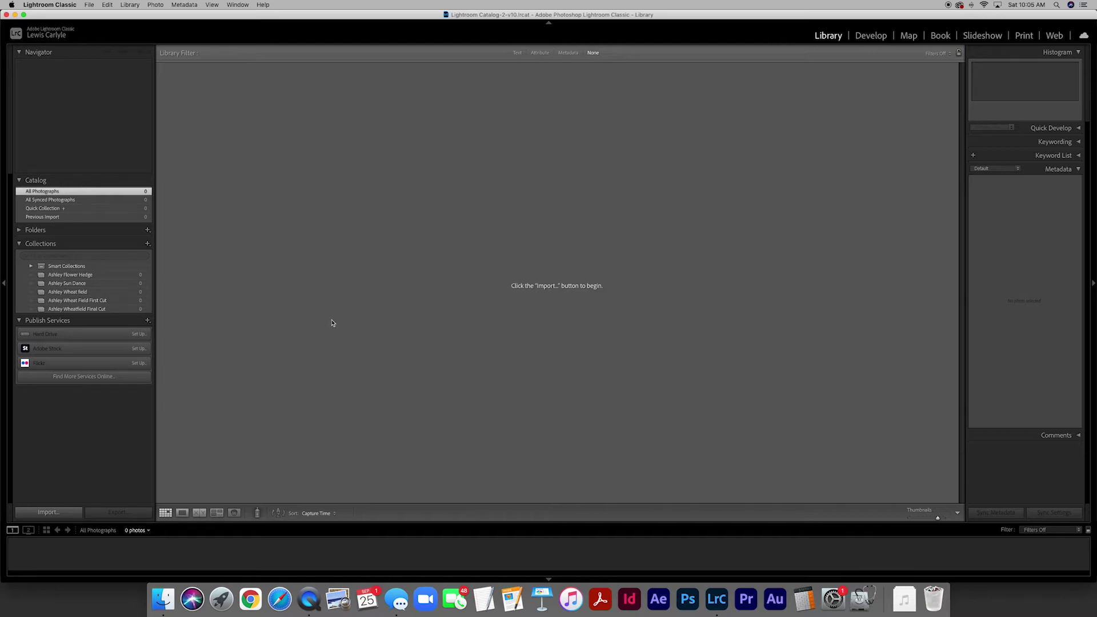
# Start a photo import and choose the CANON card as the source.
pyautogui.click(56, 513)
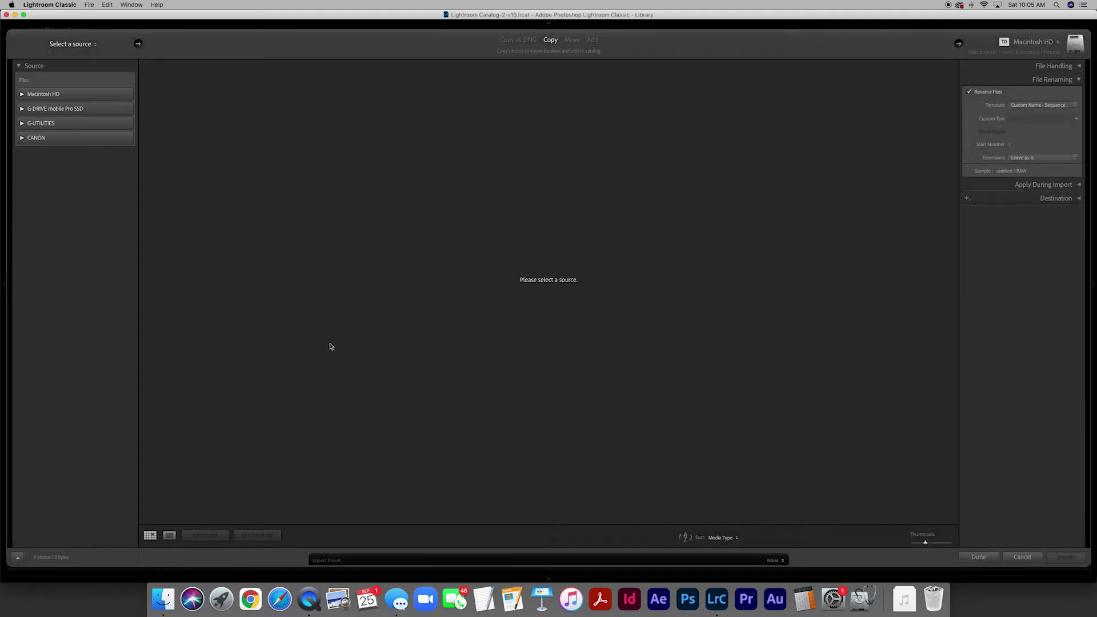
pyautogui.click(23, 139)
pyautogui.click(45, 139)
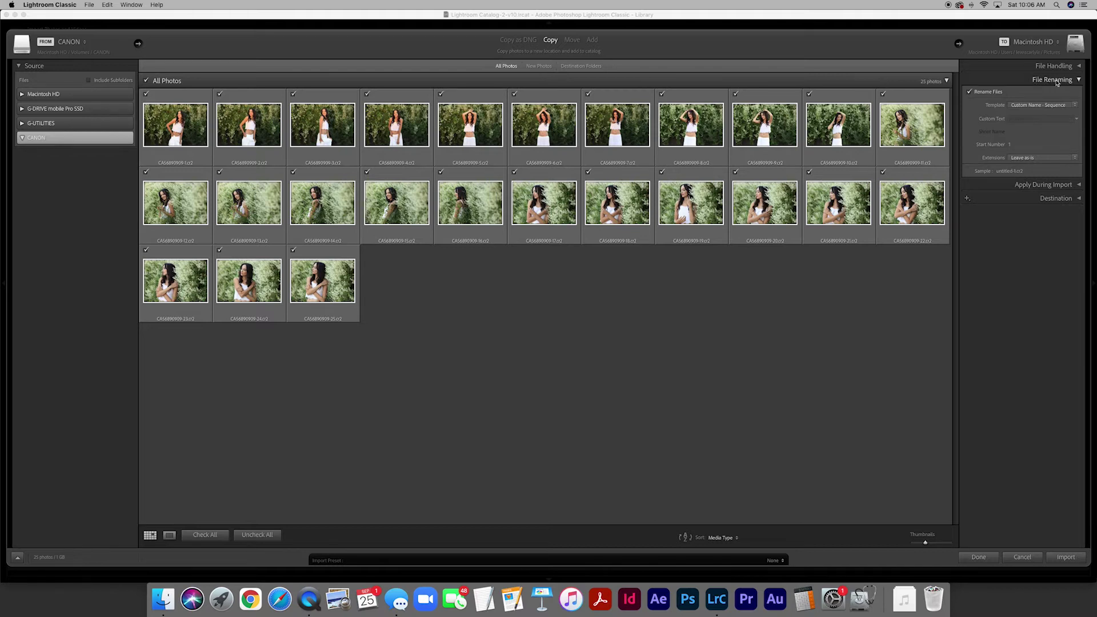
# Rename files with the Custom Name - Sequence template, using the model's first name plus "Flower Hedge" as custom text, and import the photos.
pyautogui.click(1068, 107)
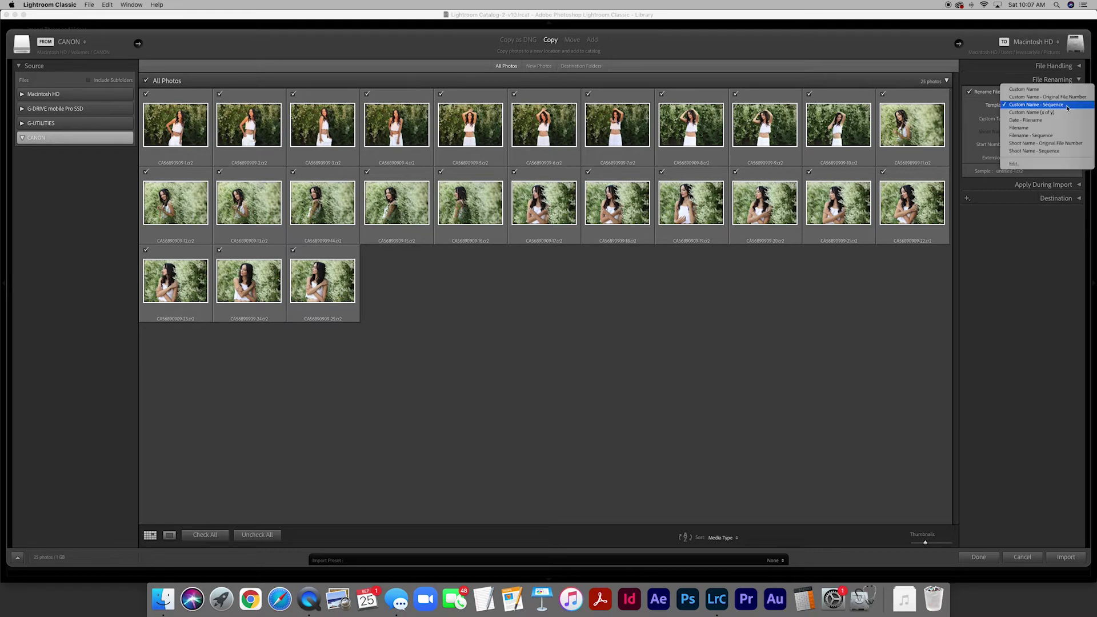
pyautogui.click(1037, 107)
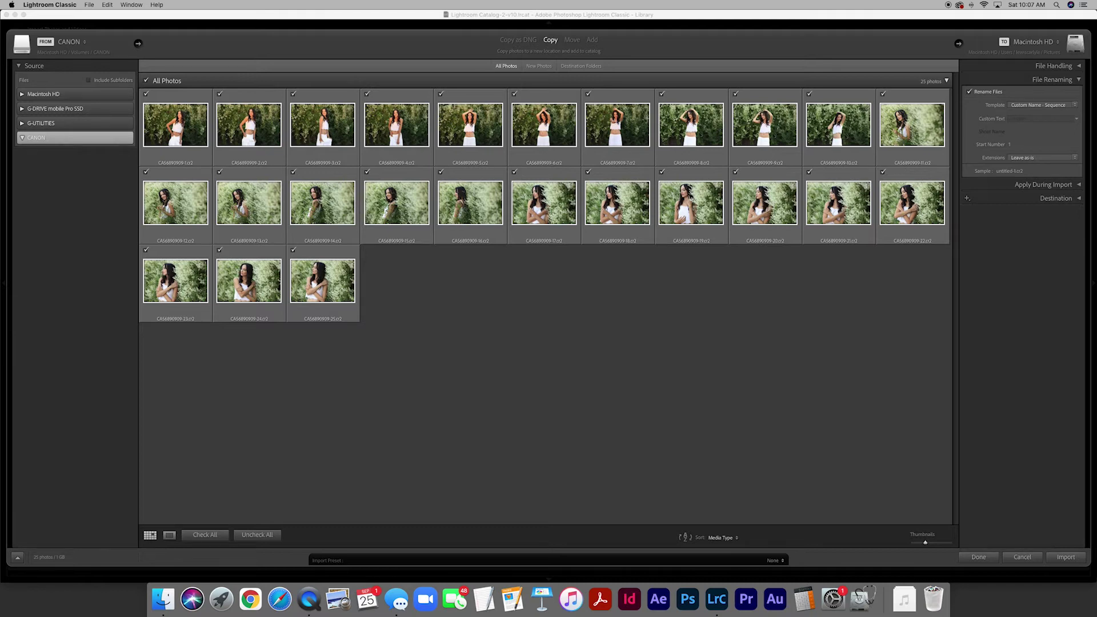
pyautogui.click(1021, 120)
pyautogui.write('Ashley Flower Hedge')
pyautogui.press('Return')
pyautogui.click(1065, 558)
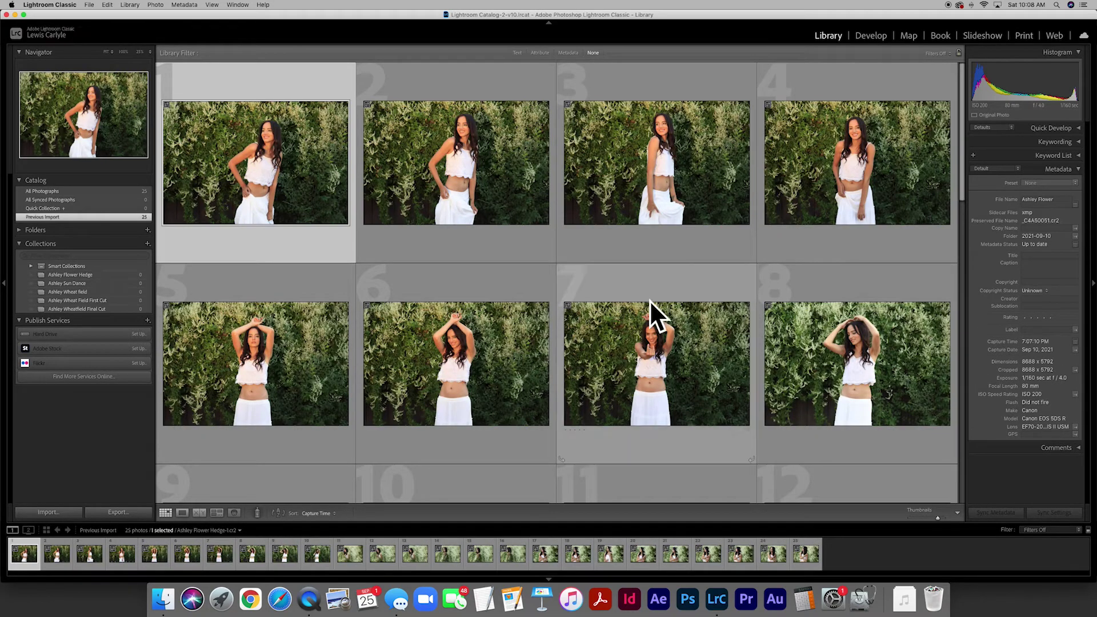
# Review the imported photos one by one at full view from the first, adding photos 4, 5 and 6 to the Quick Collection.
pyautogui.scroll(-15, 503, 235)
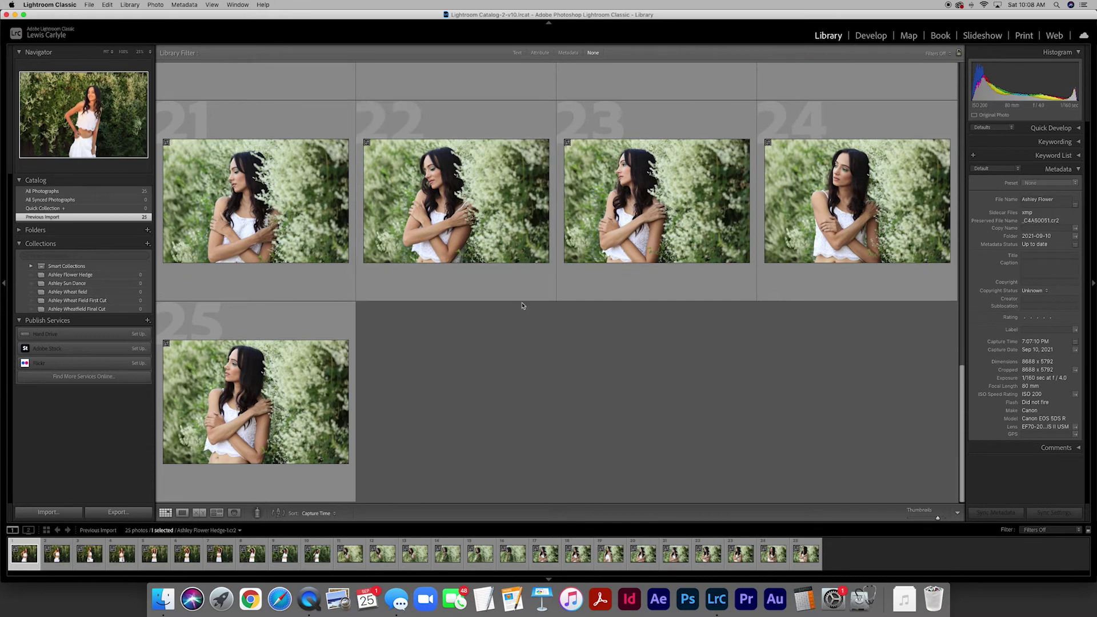
pyautogui.scroll(15, 518, 298)
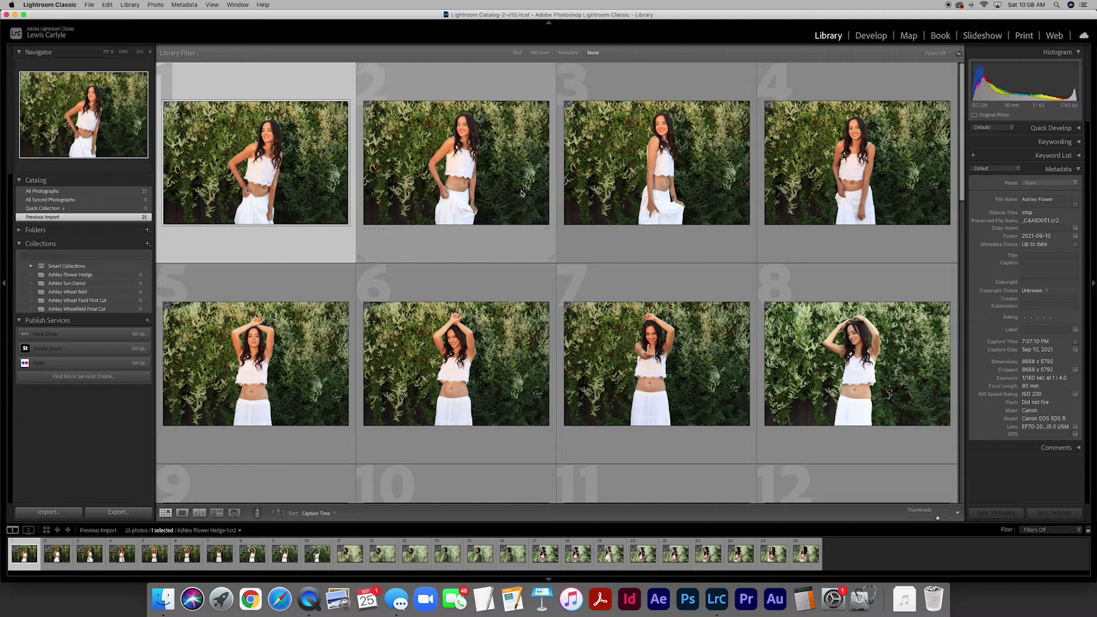
pyautogui.doubleClick(243, 169)
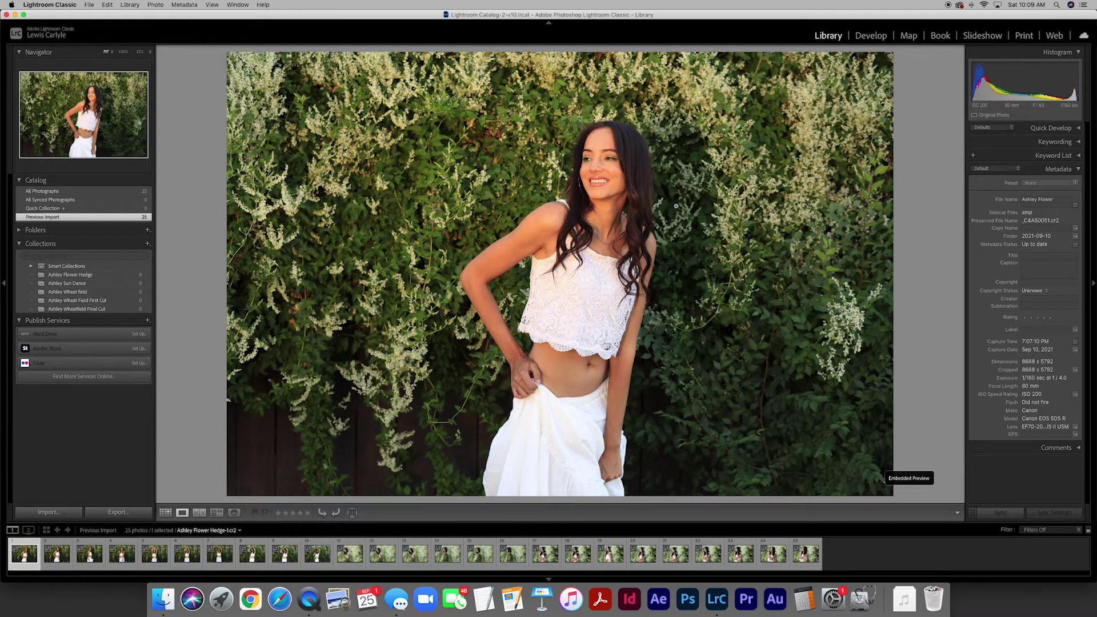
pyautogui.press('Right')
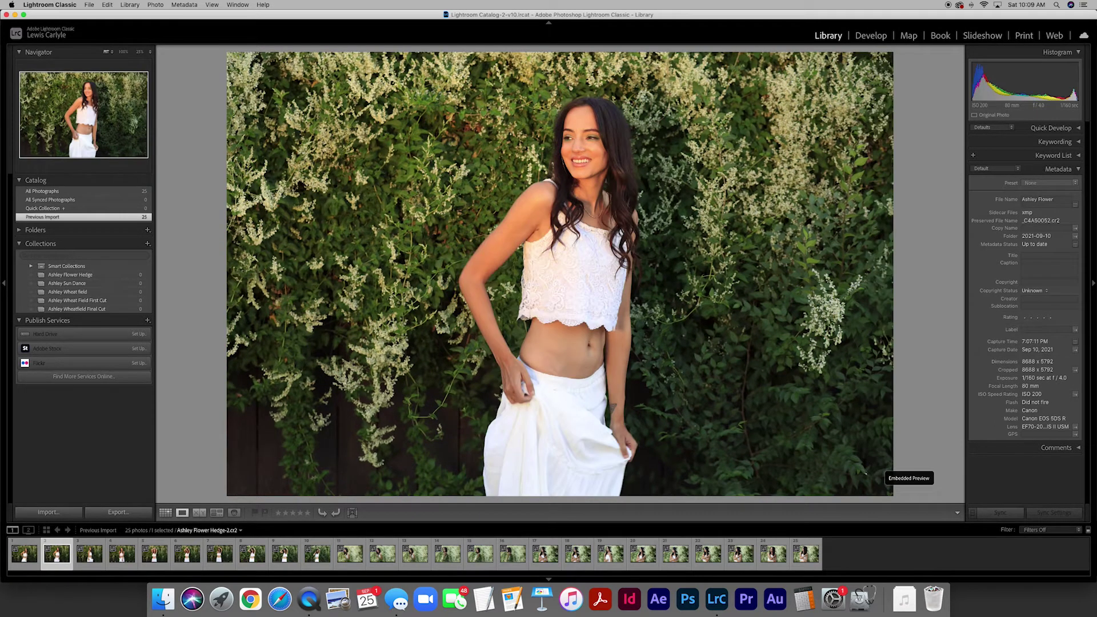
pyautogui.press('Right')
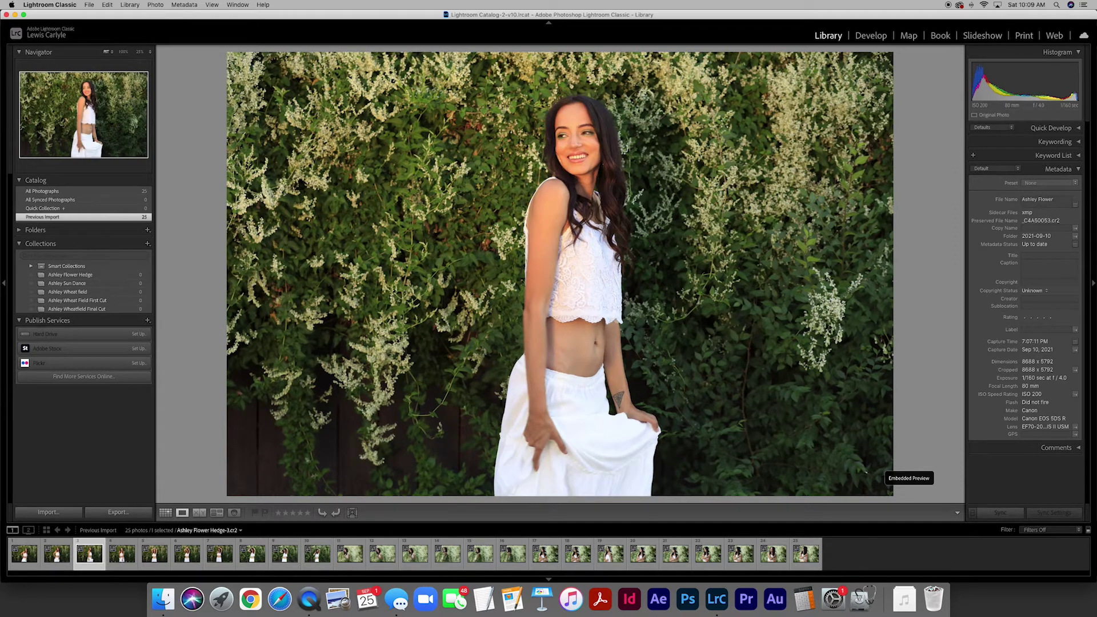
pyautogui.press('Right')
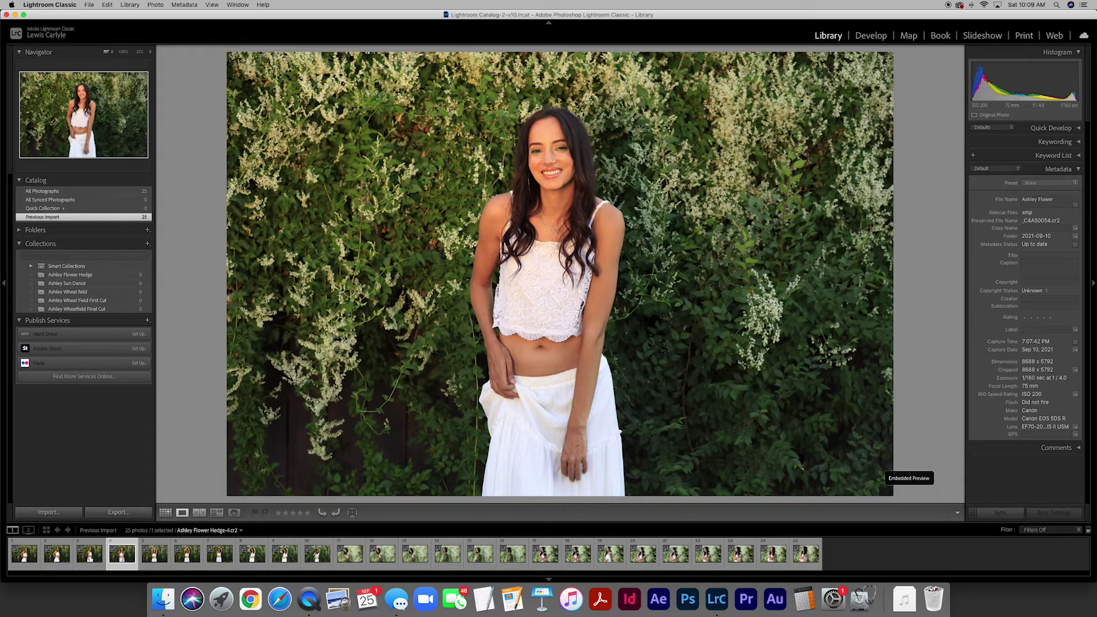
pyautogui.press('b')
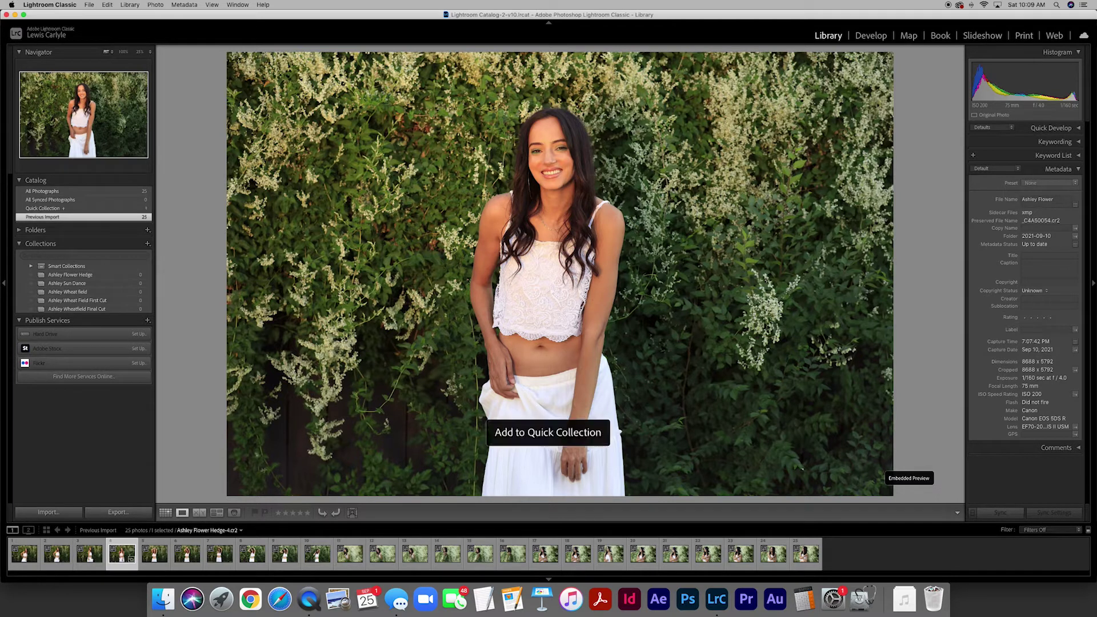
pyautogui.press('Right')
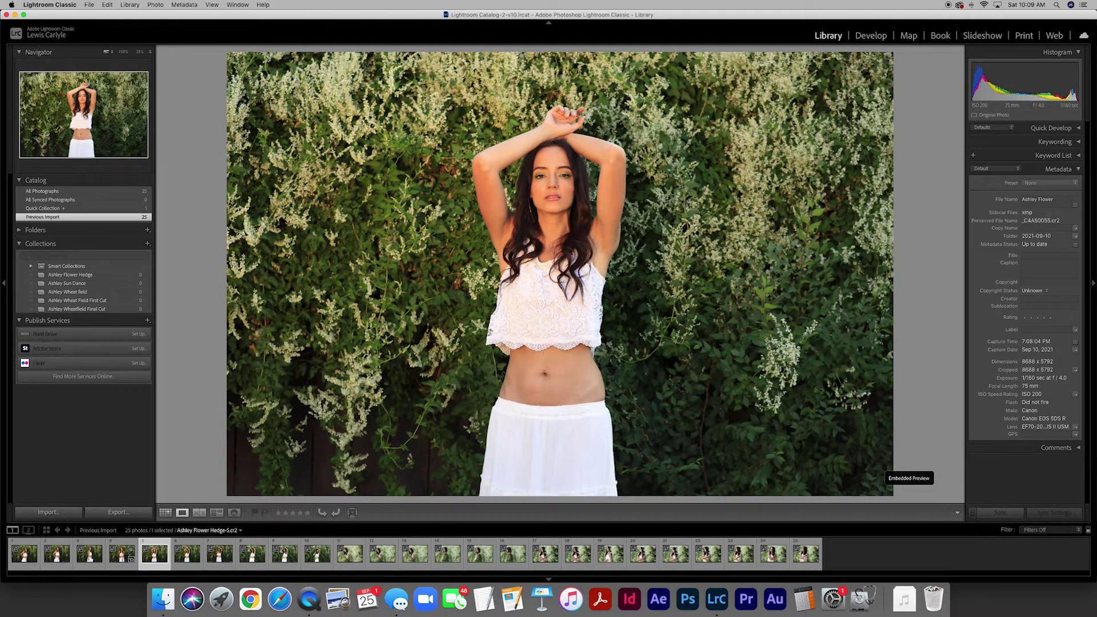
pyautogui.press('b')
pyautogui.press('Right')
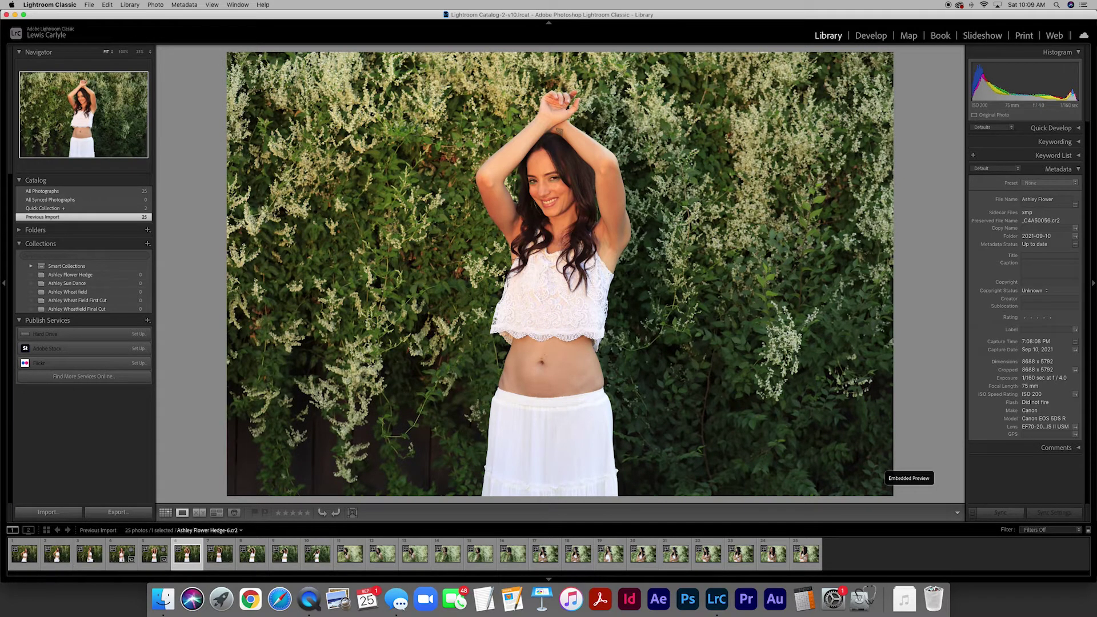
pyautogui.press('b')
# Skip photos 7 and 9, and add photos 8 and 10 to the Quick Collection.
pyautogui.press('Right')
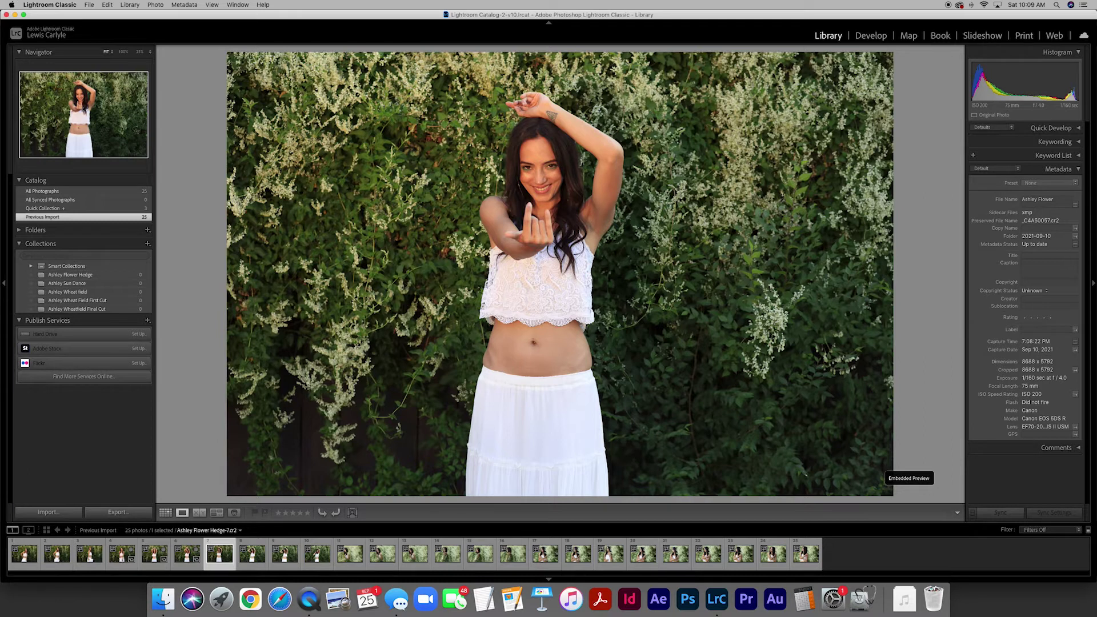
pyautogui.press('Right')
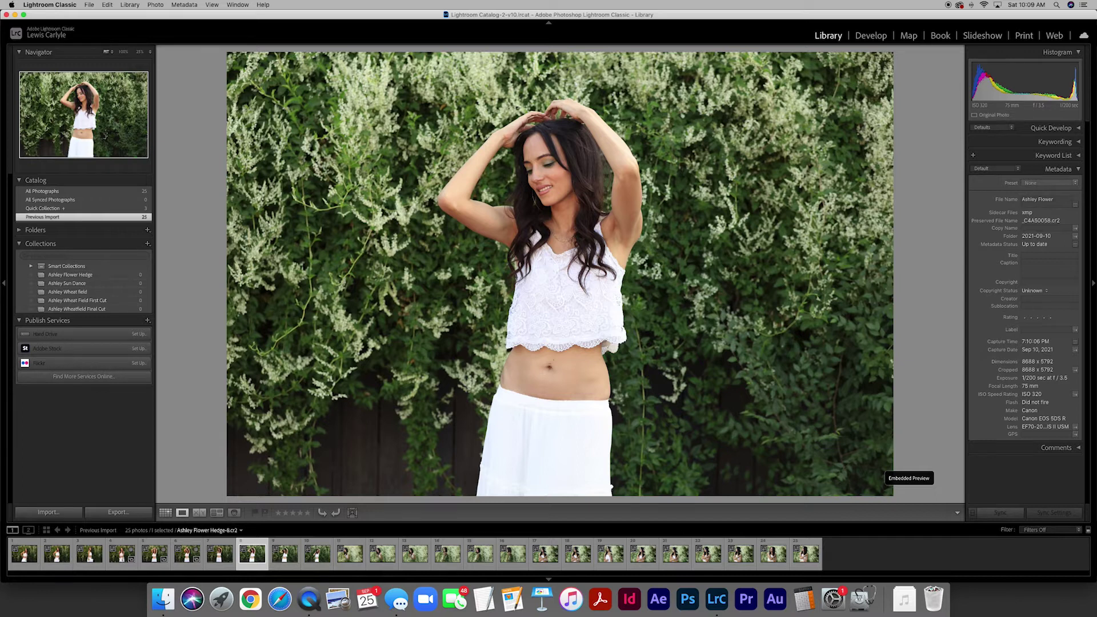
pyautogui.press('b')
pyautogui.press('Right')
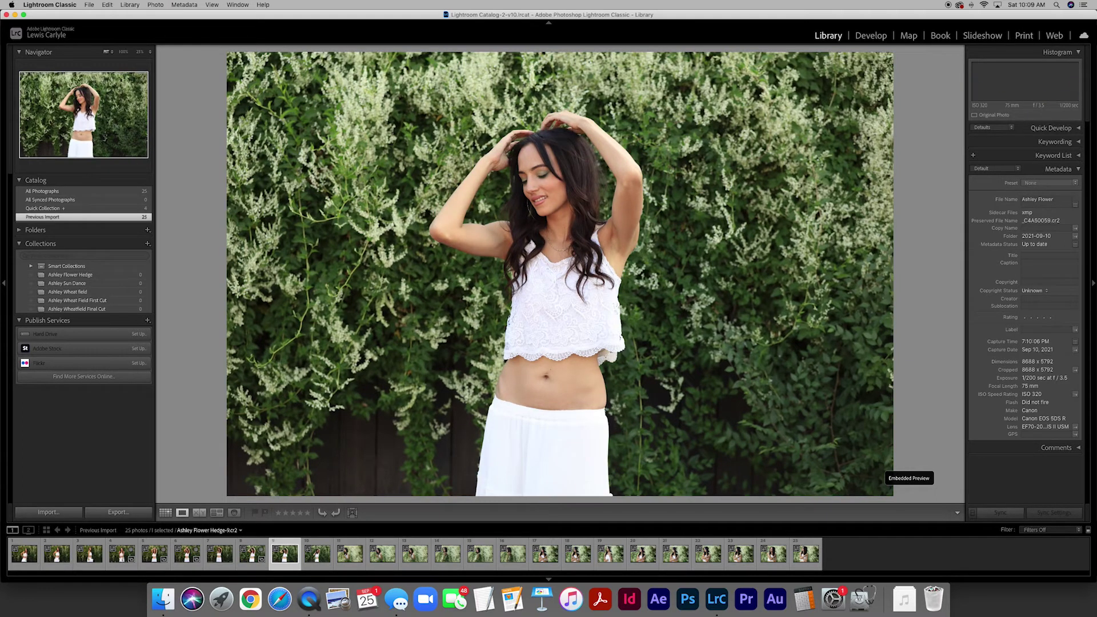
pyautogui.press('Right')
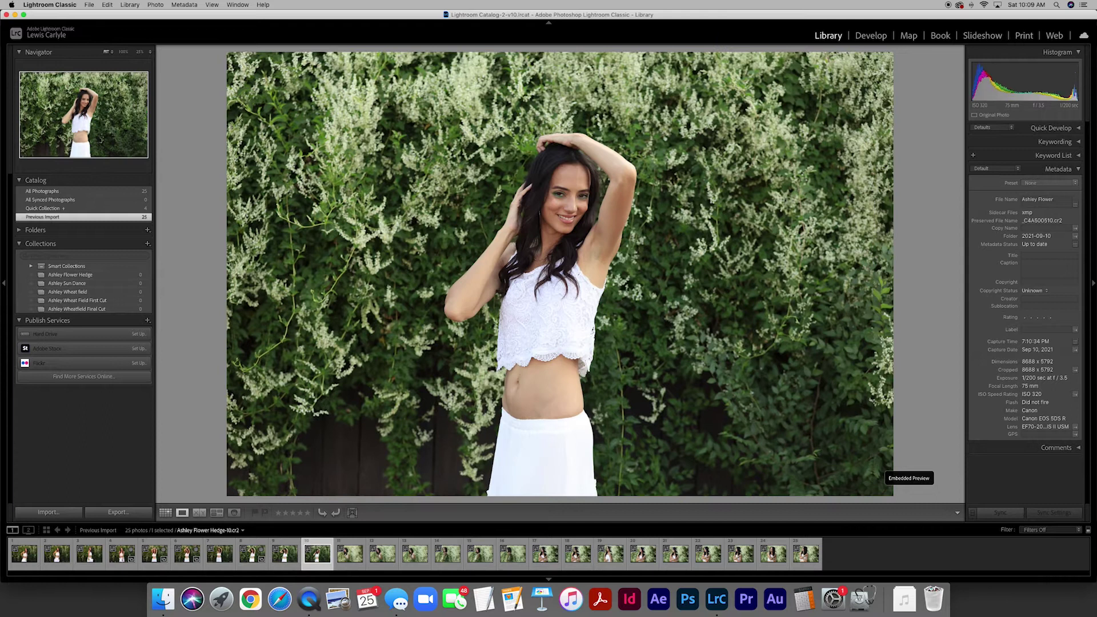
pyautogui.press('b')
# Compare photos 12 and 13 among the hedge close-ups and add photos 12, 13 and 15 to the Quick Collection.
pyautogui.press('Right')
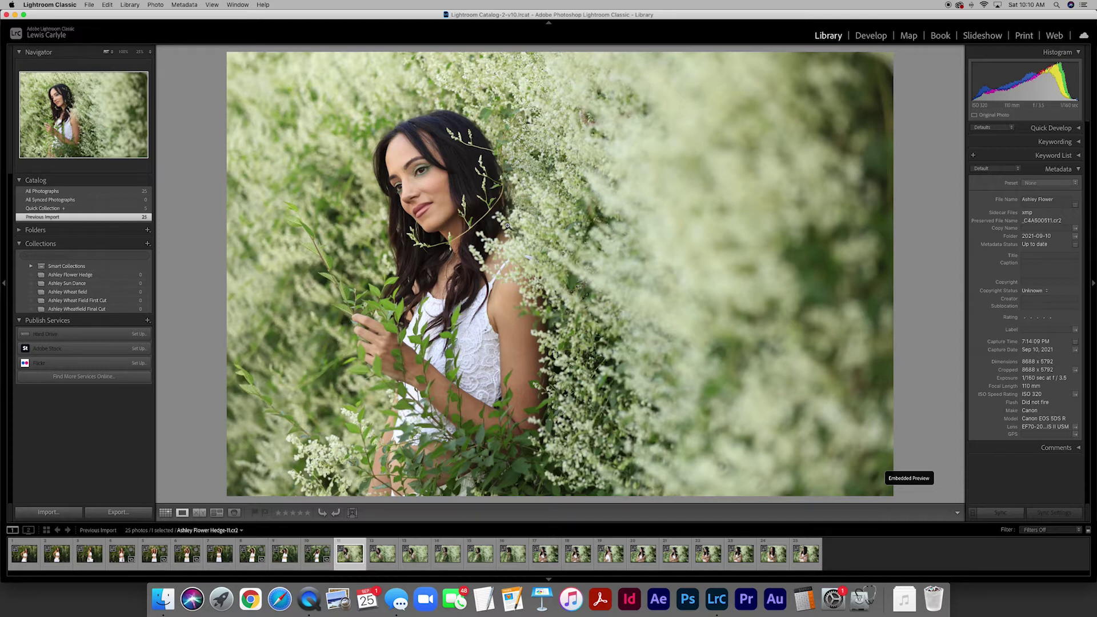
pyautogui.press('Right')
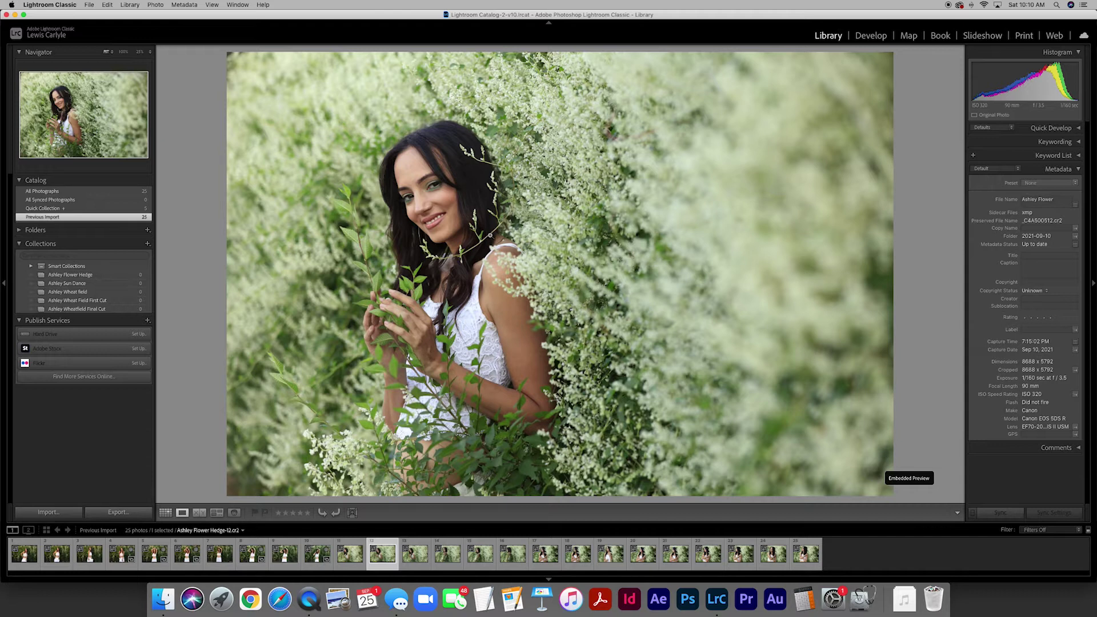
pyautogui.press('b')
pyautogui.press('Right')
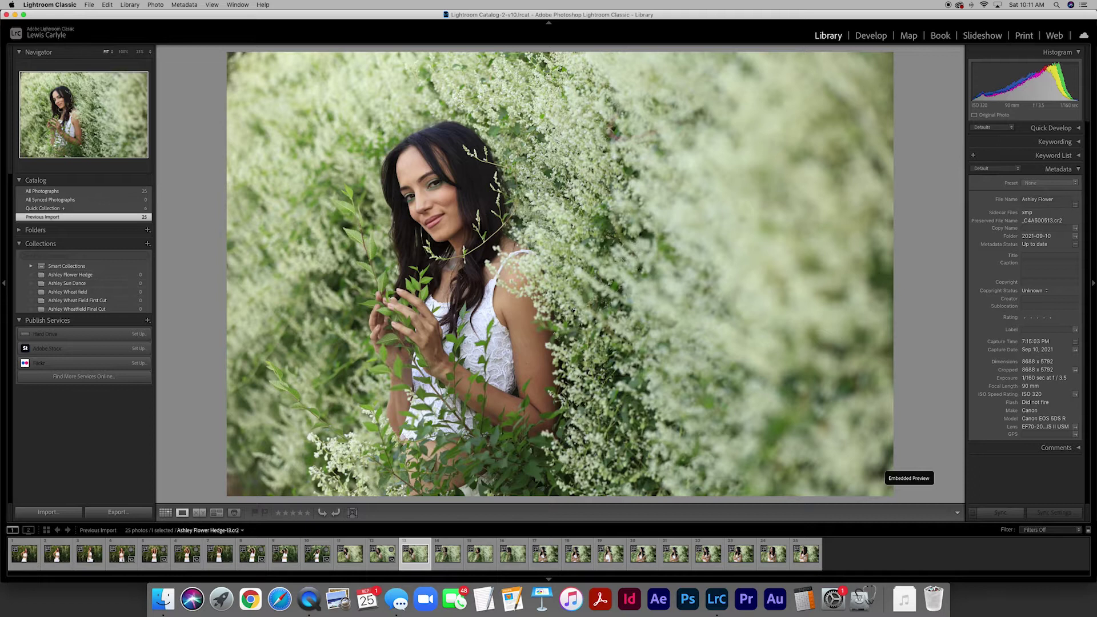
pyautogui.press('Left')
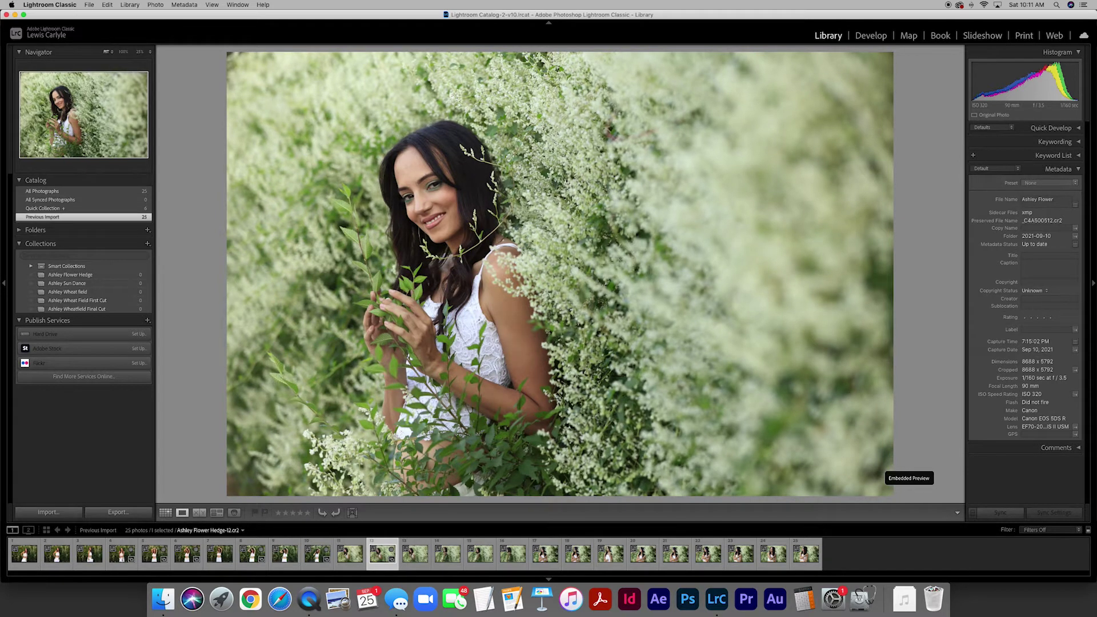
pyautogui.press('Right')
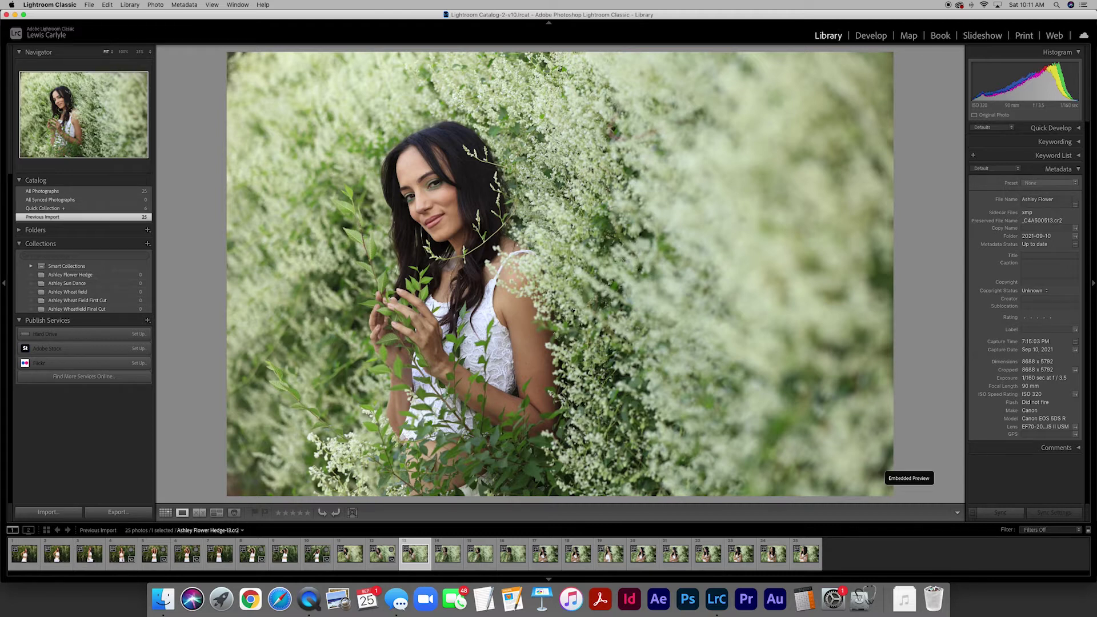
pyautogui.press('b')
pyautogui.press('Right')
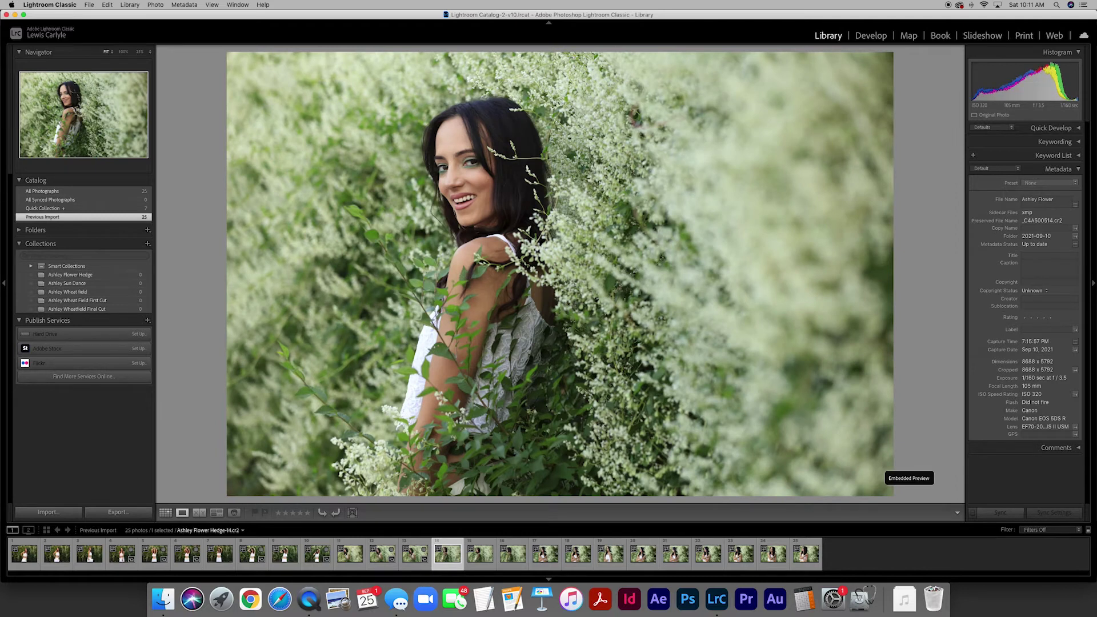
pyautogui.press('Right')
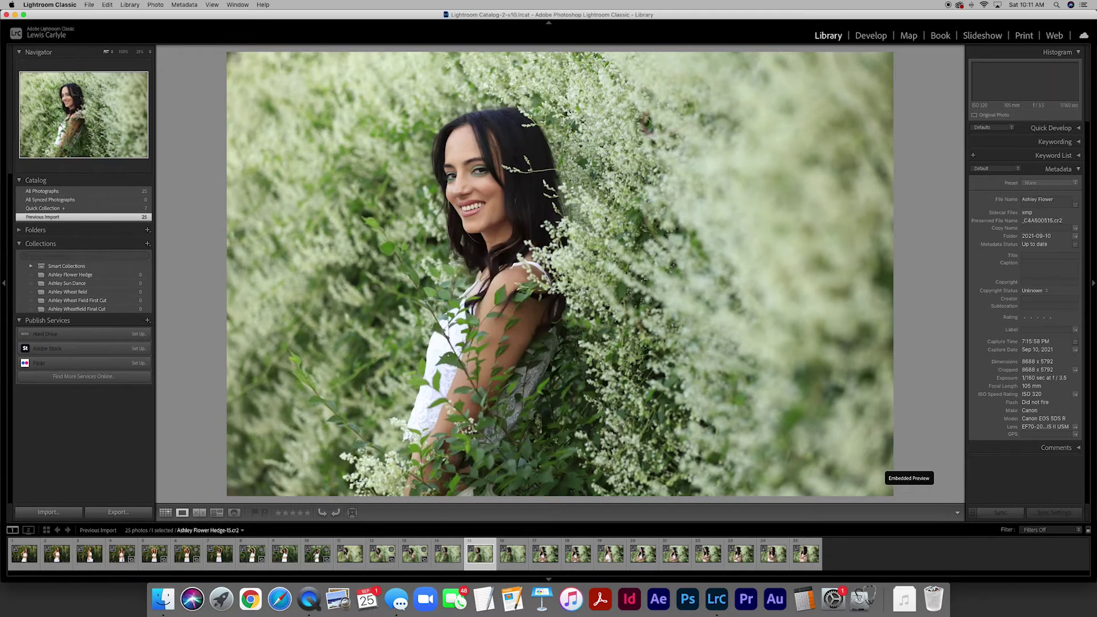
pyautogui.press('b')
# Go through photos 16 to 20 without picking any, and add photo 21 to the Quick Collection.
pyautogui.press('Right')
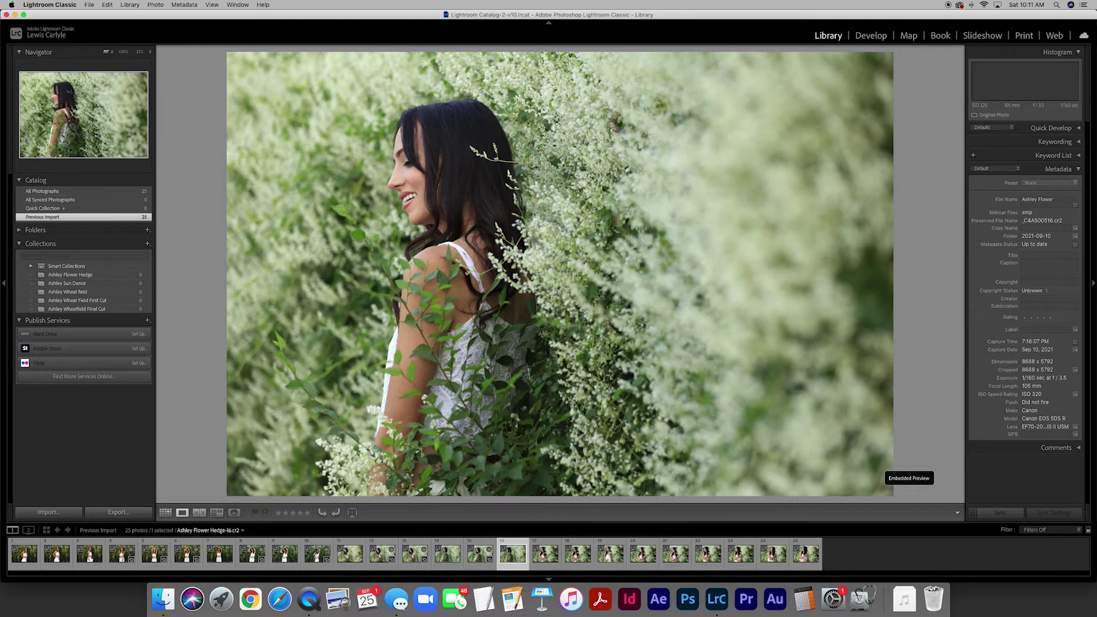
pyautogui.press('Right')
pyautogui.press('Right')
pyautogui.press('Right')
pyautogui.press('Left')
pyautogui.press('Left')
pyautogui.press('Right')
pyautogui.press('Right')
pyautogui.press('Right')
pyautogui.press('Right')
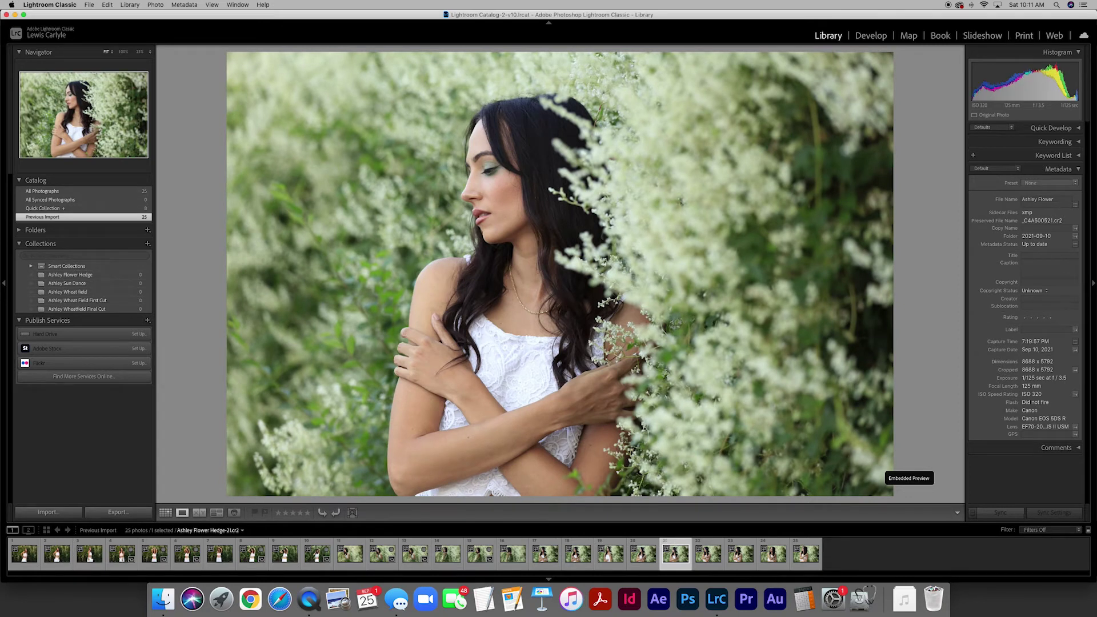
pyautogui.press('b')
# Review the last photos of the import and add photo 24 to the Quick Collection.
pyautogui.press('Right')
pyautogui.press('Right')
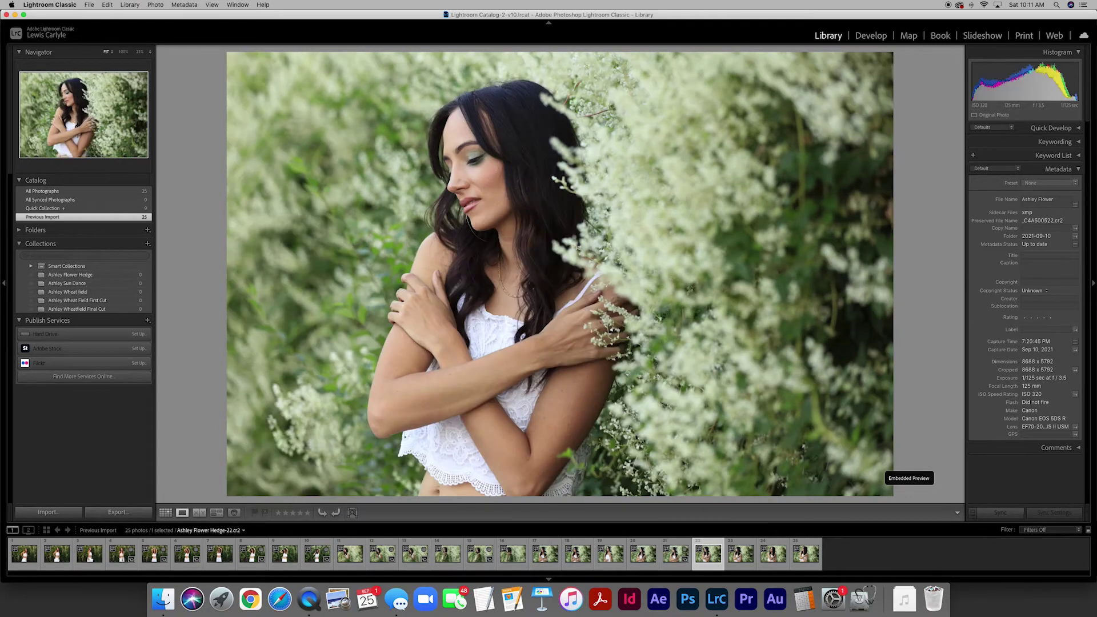
pyautogui.press('Right')
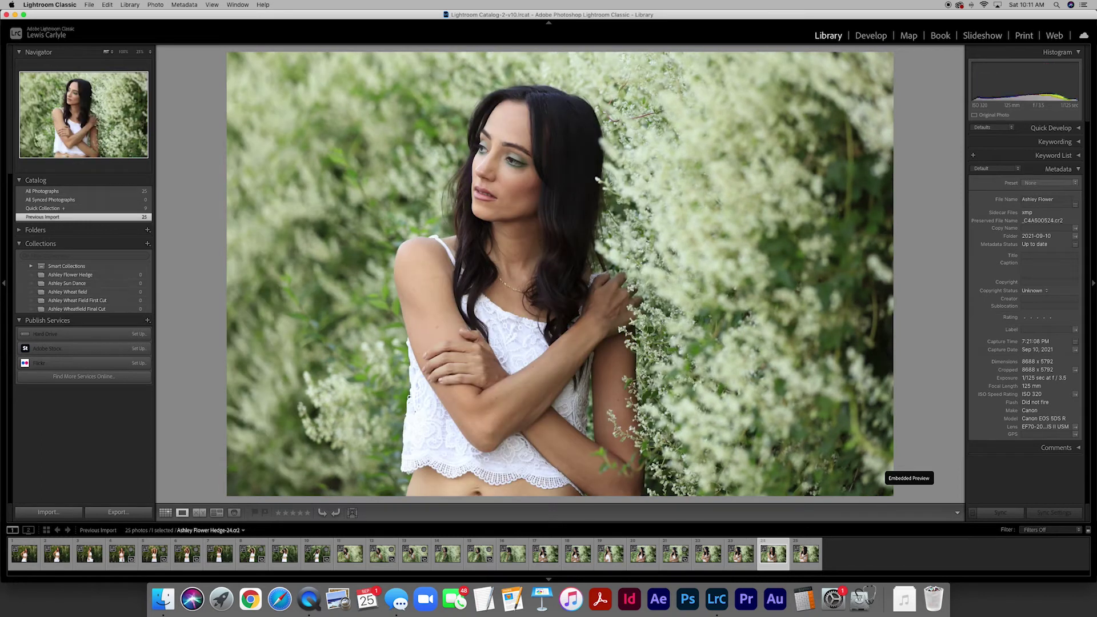
pyautogui.press('b')
pyautogui.press('Right')
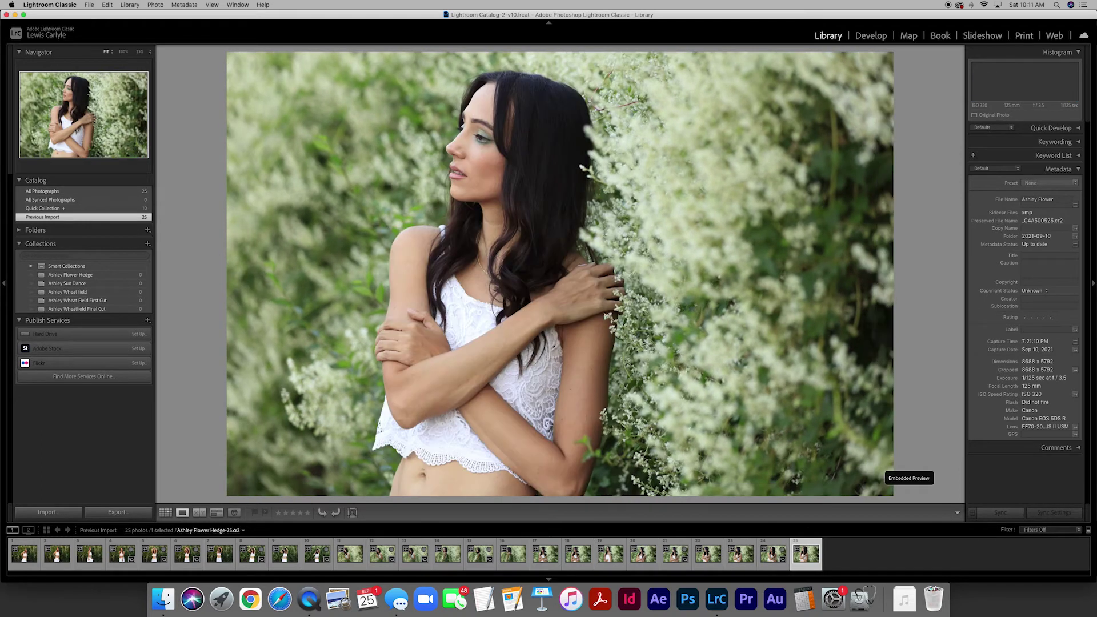
pyautogui.press('Left')
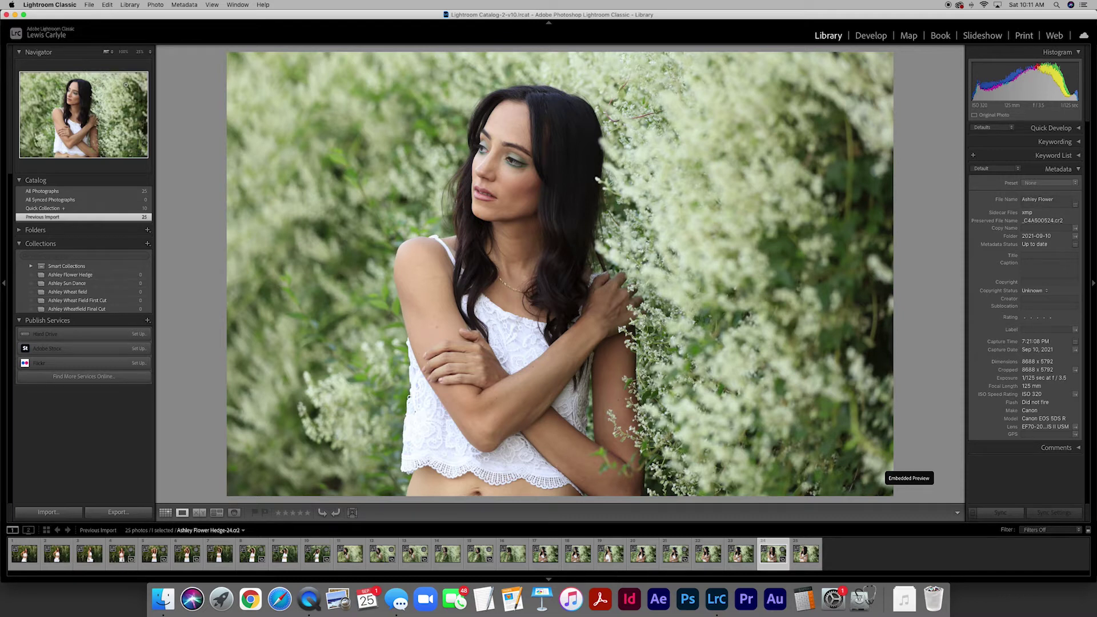
# Show the Quick Collection, select all its photos and add them to the existing Flower Hedge collection.
pyautogui.click(114, 209)
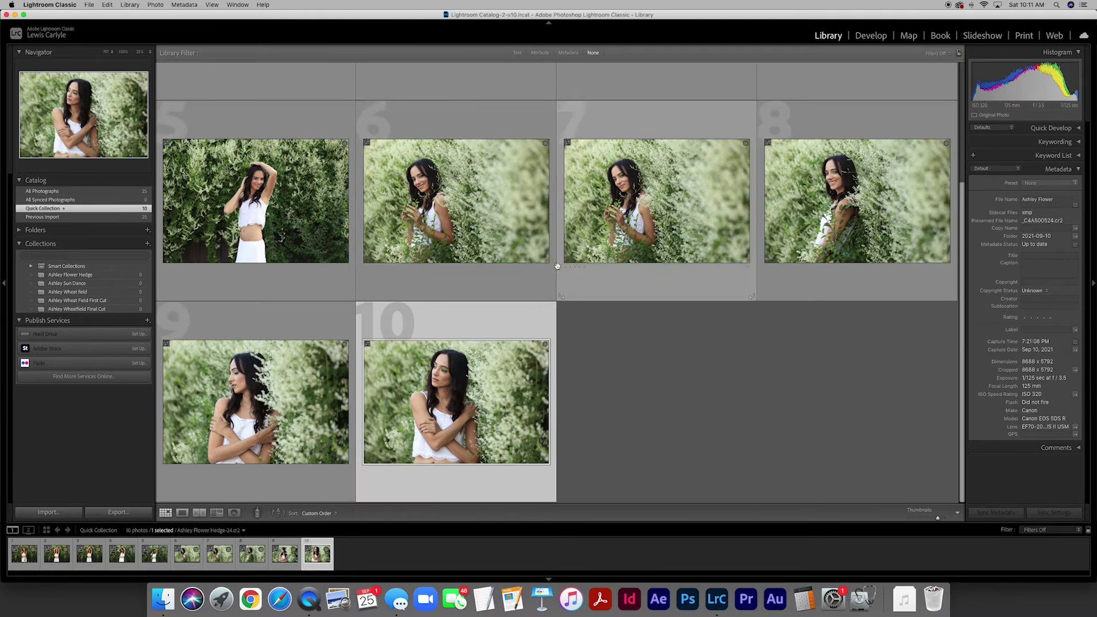
pyautogui.scroll(3, 556, 266)
pyautogui.scroll(-3, 556, 265)
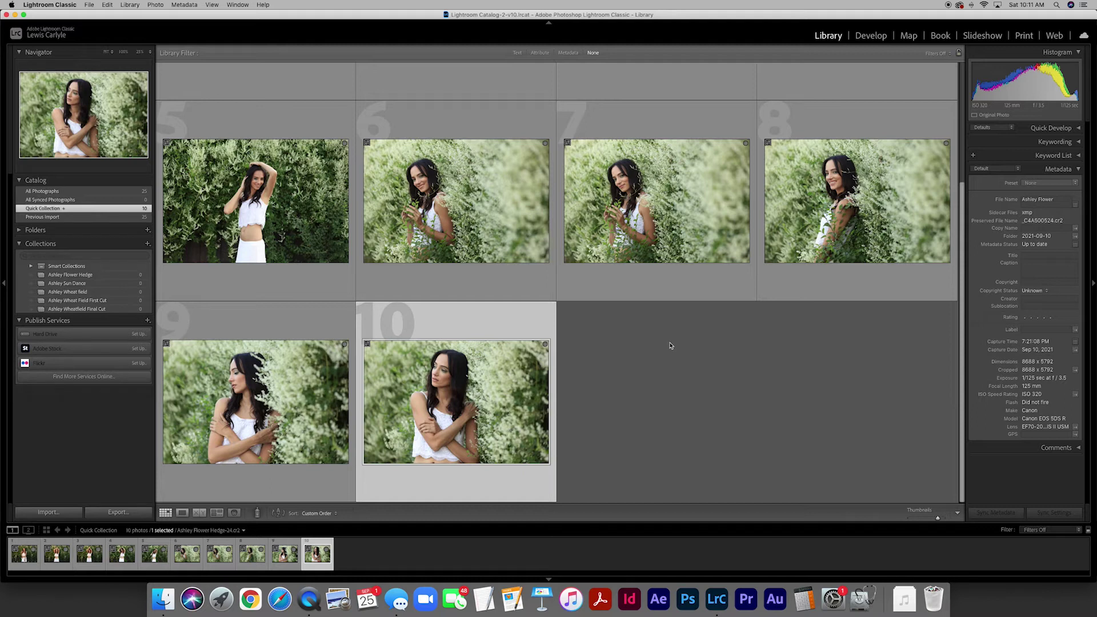
pyautogui.press('super+a')
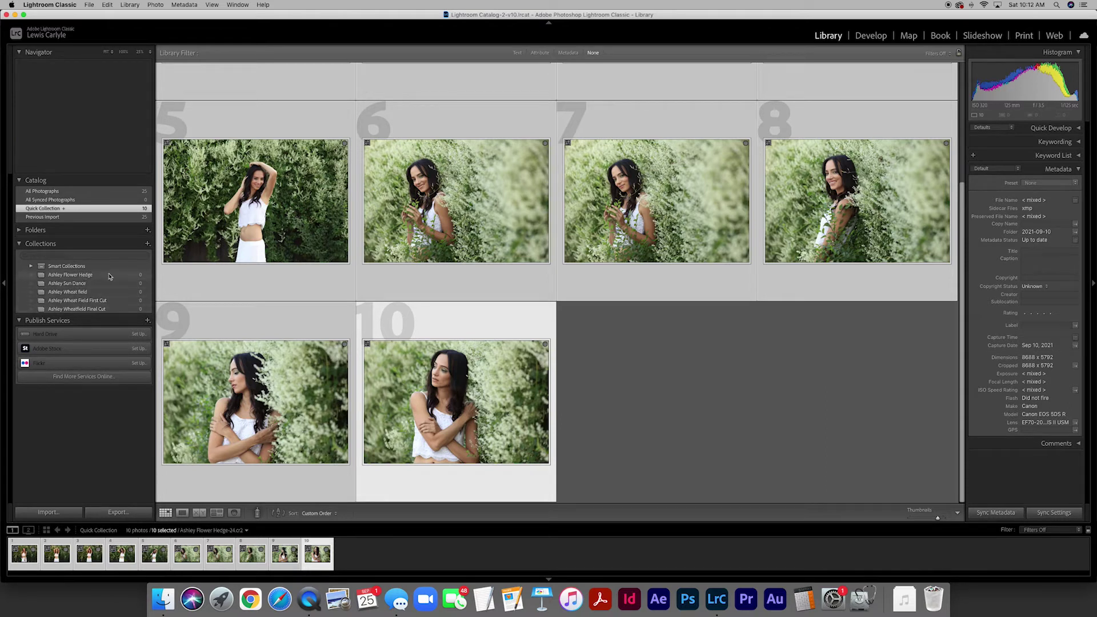
pyautogui.moveTo(216, 231); pyautogui.dragTo(102, 275)
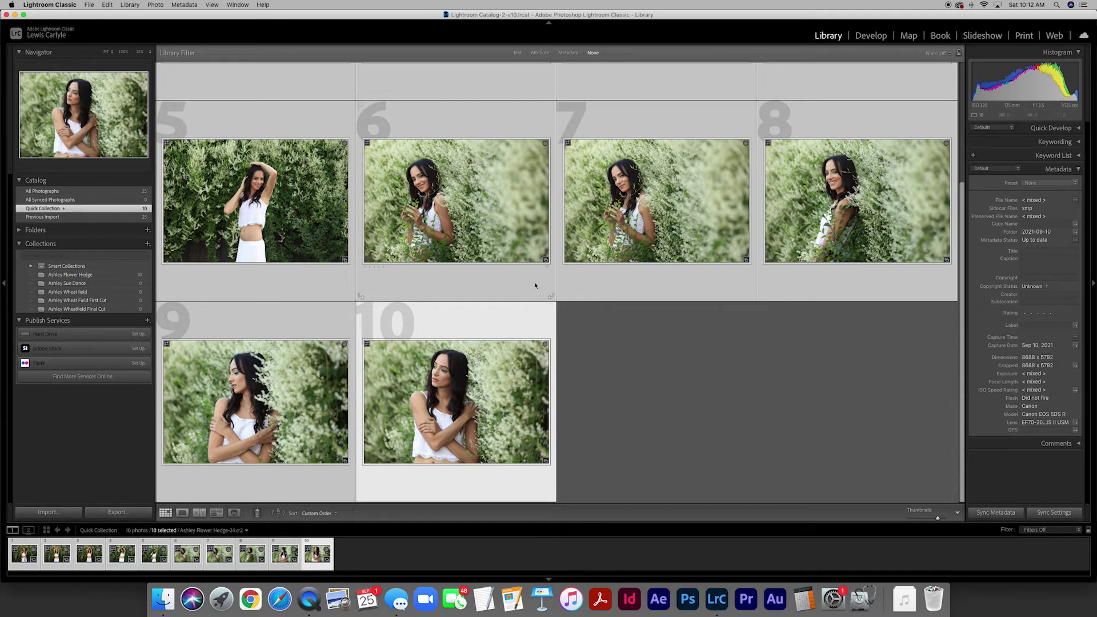
# Empty the Quick Collection and look through all photographs in the catalog.
pyautogui.press('Delete')
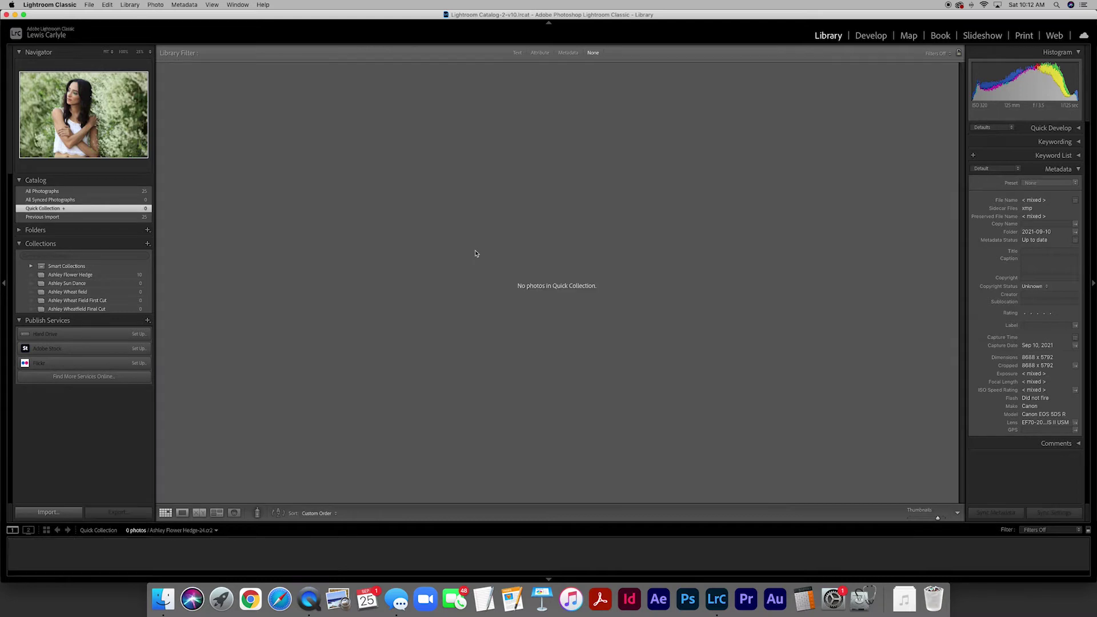
pyautogui.click(126, 191)
pyautogui.scroll(-5, 560, 288)
pyautogui.scroll(-3, 560, 288)
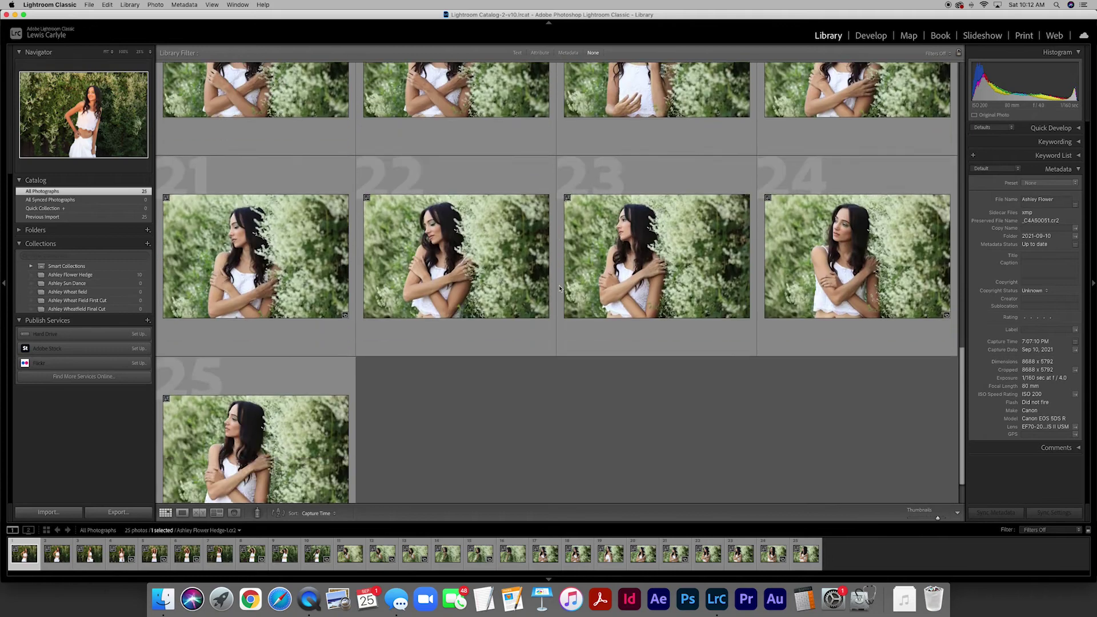
pyautogui.scroll(10, 560, 289)
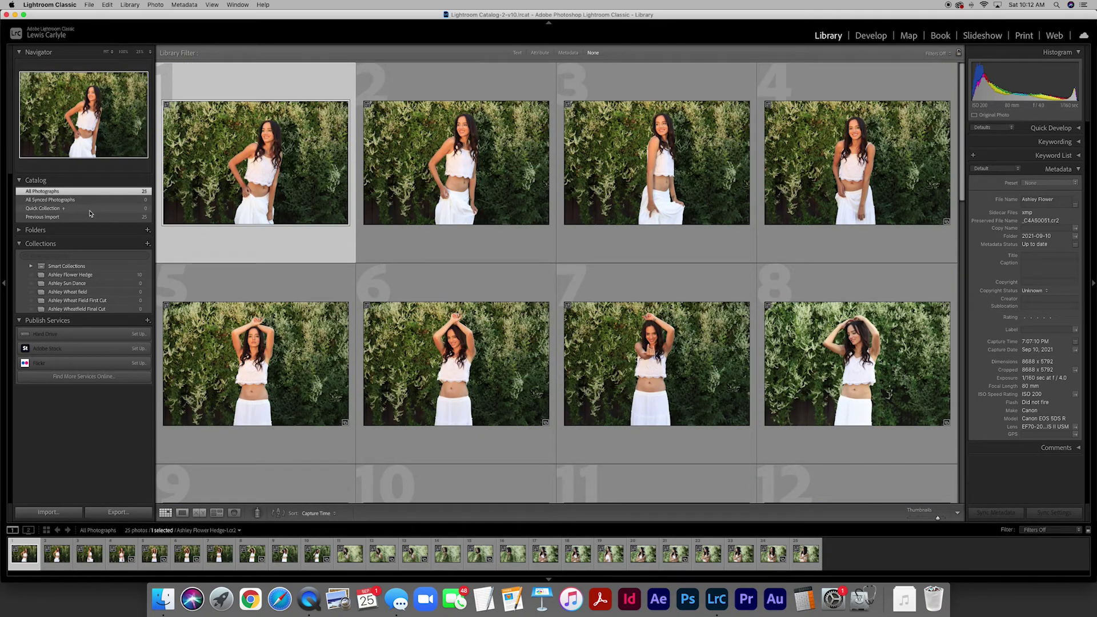
# Open the Flower Hedge collection, compare its first photos at full size and add photo 2 to the Quick Collection.
pyautogui.click(86, 275)
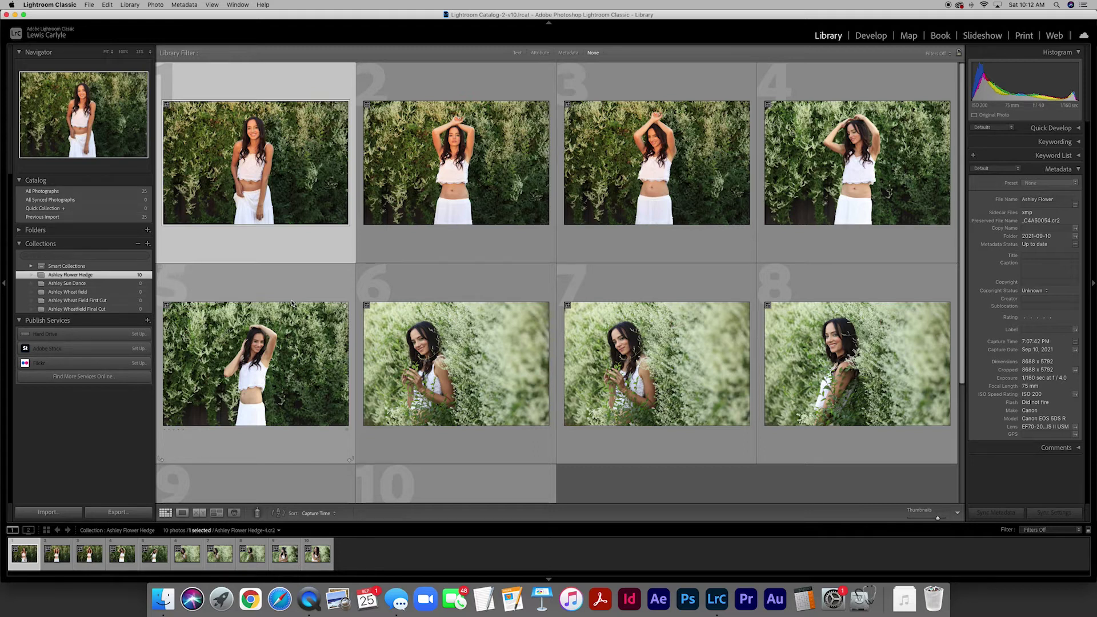
pyautogui.doubleClick(269, 192)
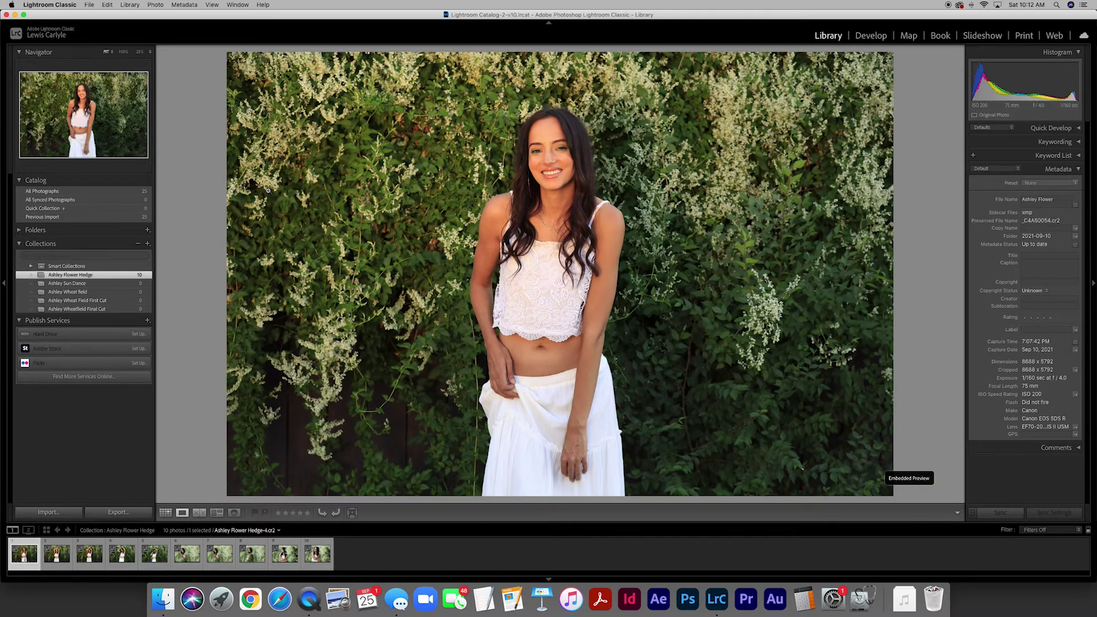
pyautogui.press('Right')
pyautogui.press('Right')
pyautogui.press('Right')
pyautogui.press('Left')
pyautogui.press('Left')
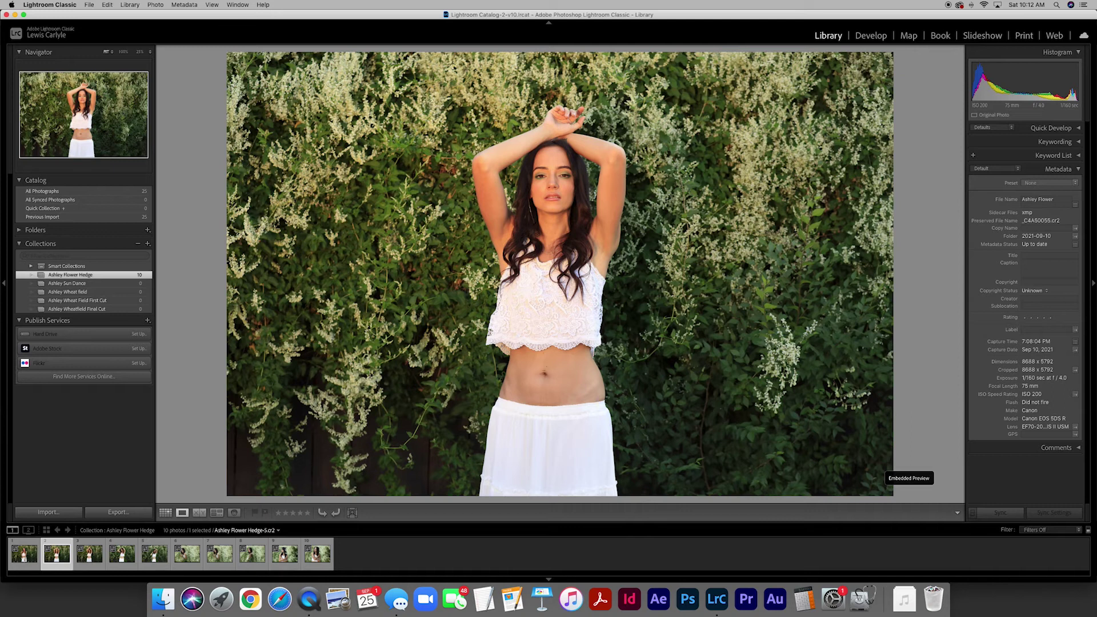
pyautogui.press('b')
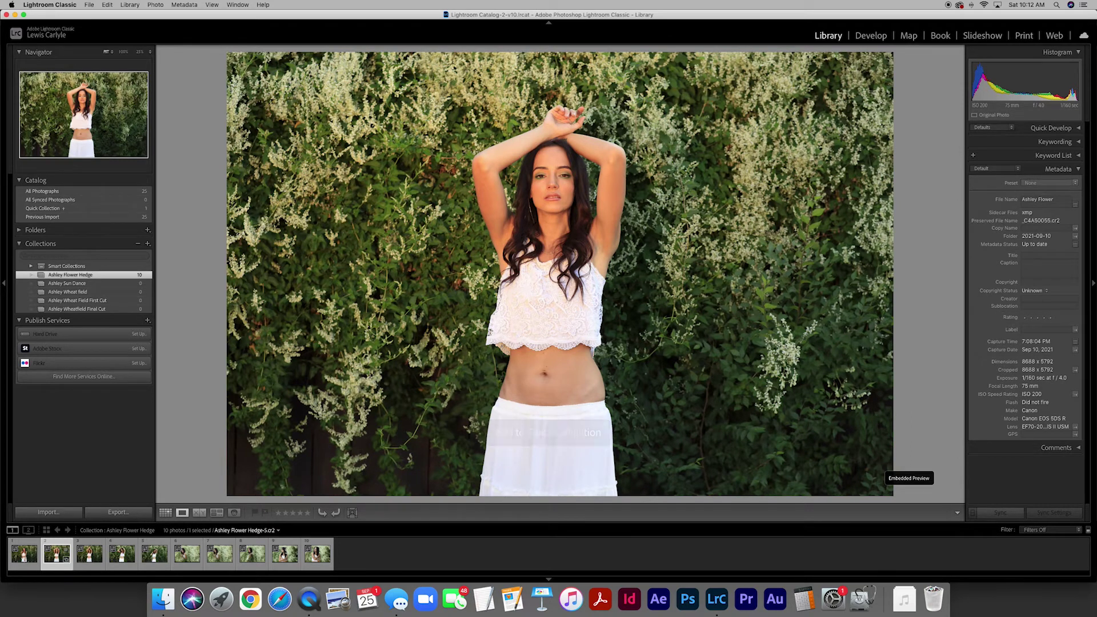
# Go on through the standing poses in front of the hedge and add photos 4 and 5 to the Quick Collection.
pyautogui.press('Right')
pyautogui.press('Right')
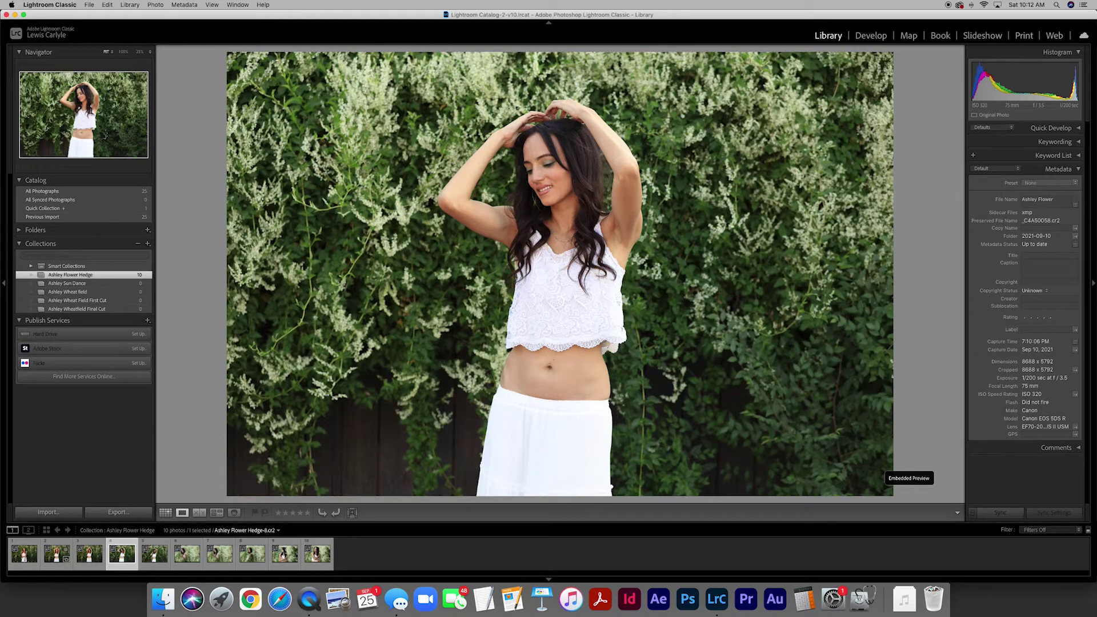
pyautogui.press('b')
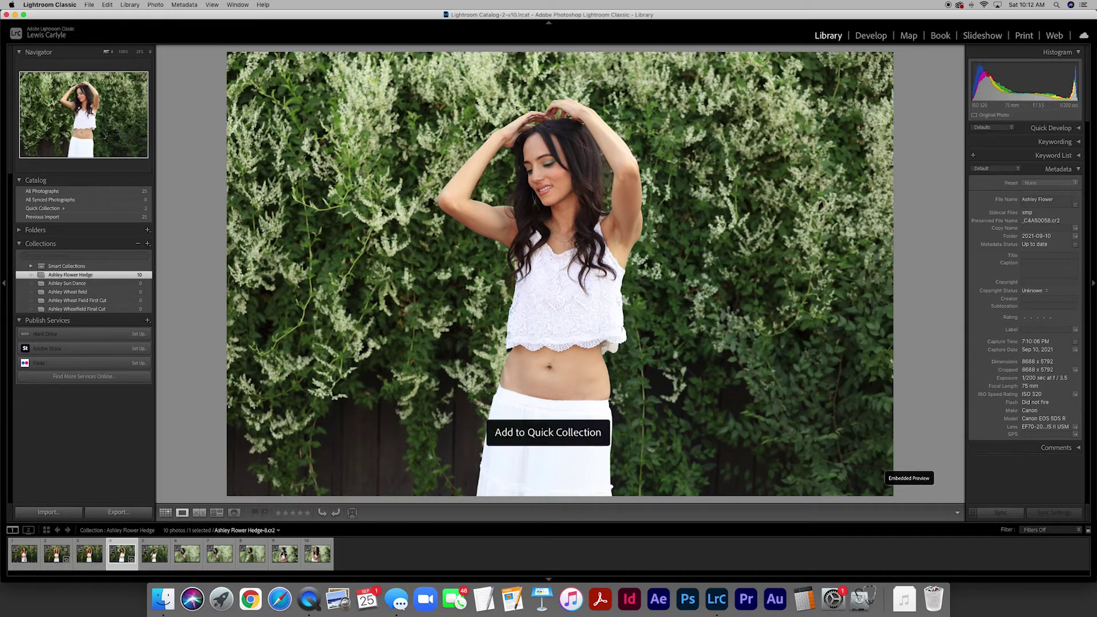
pyautogui.press('Right')
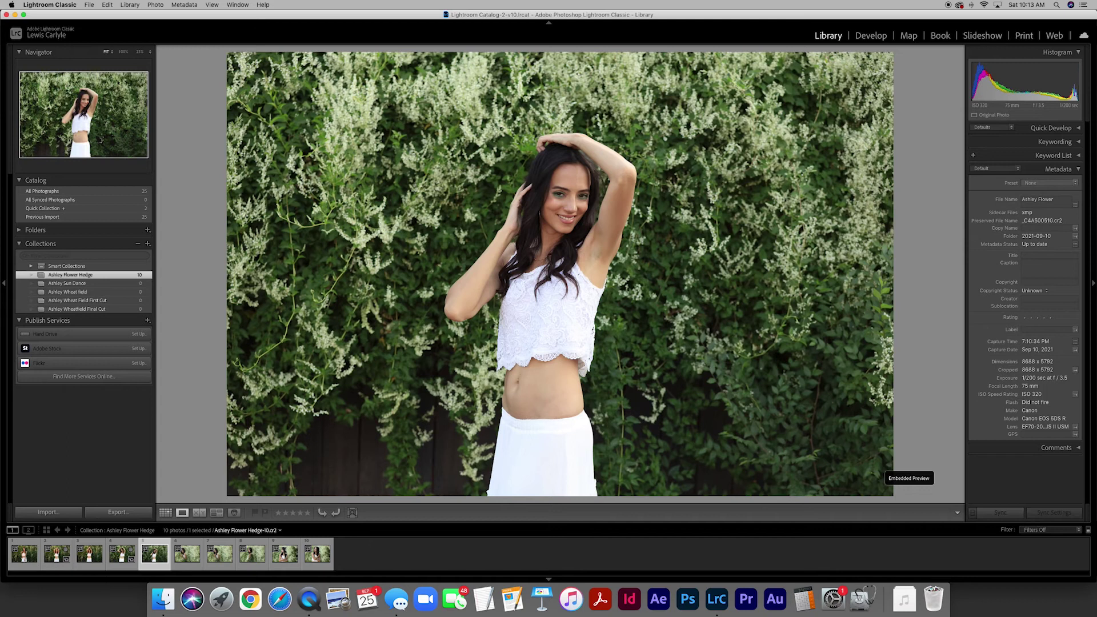
pyautogui.press('b')
# Compare hedge close-ups 6 and 7 and add photo 7 to the Quick Collection.
pyautogui.press('Right')
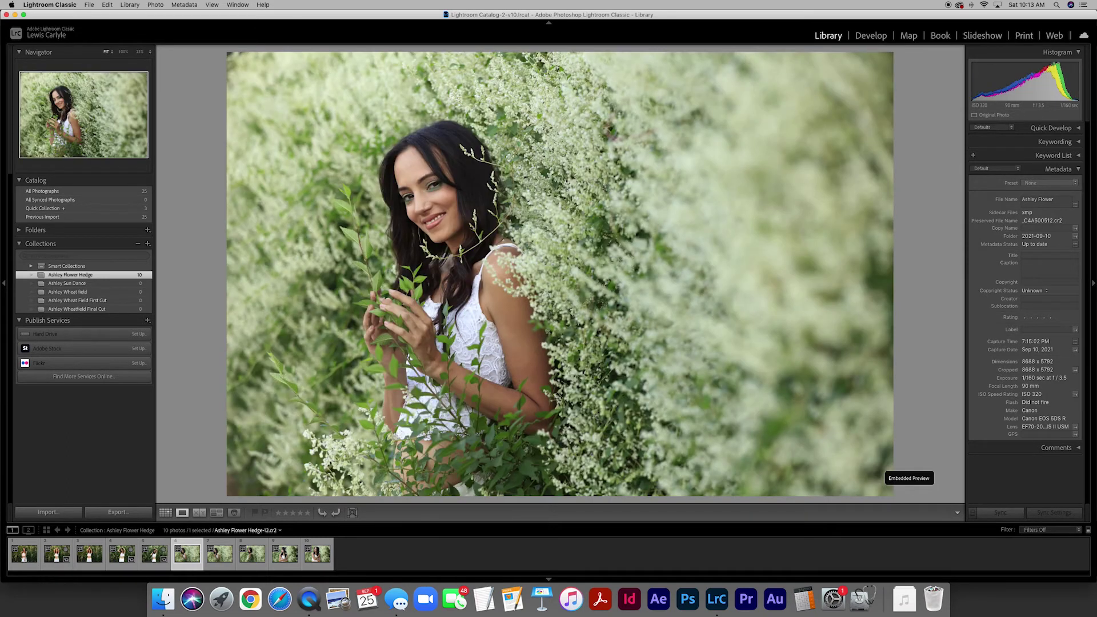
pyautogui.press('Right')
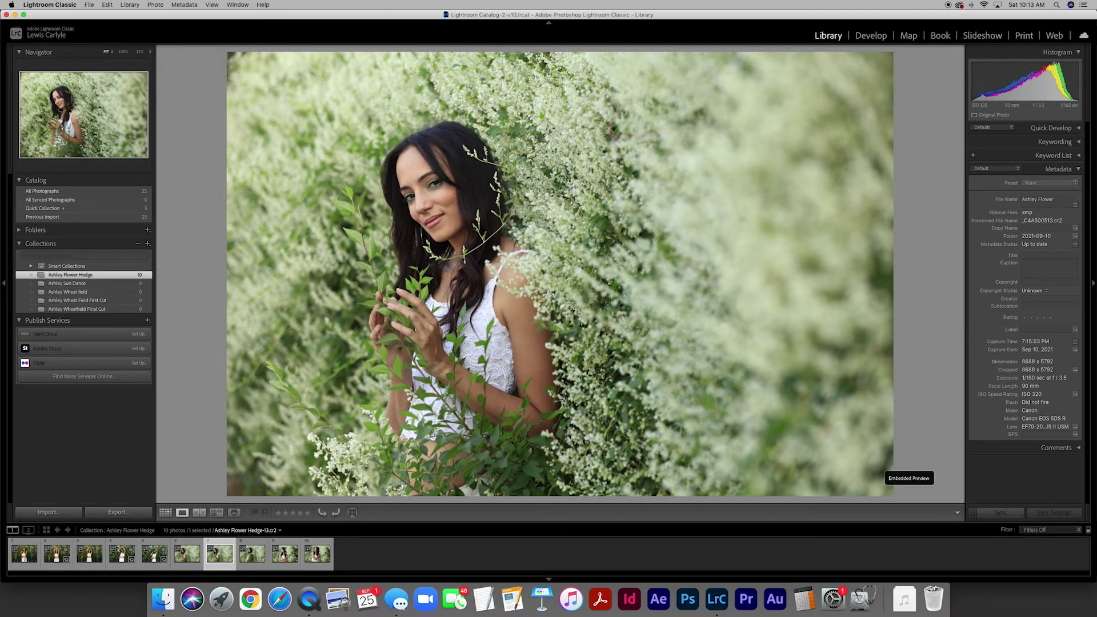
pyautogui.press('Left')
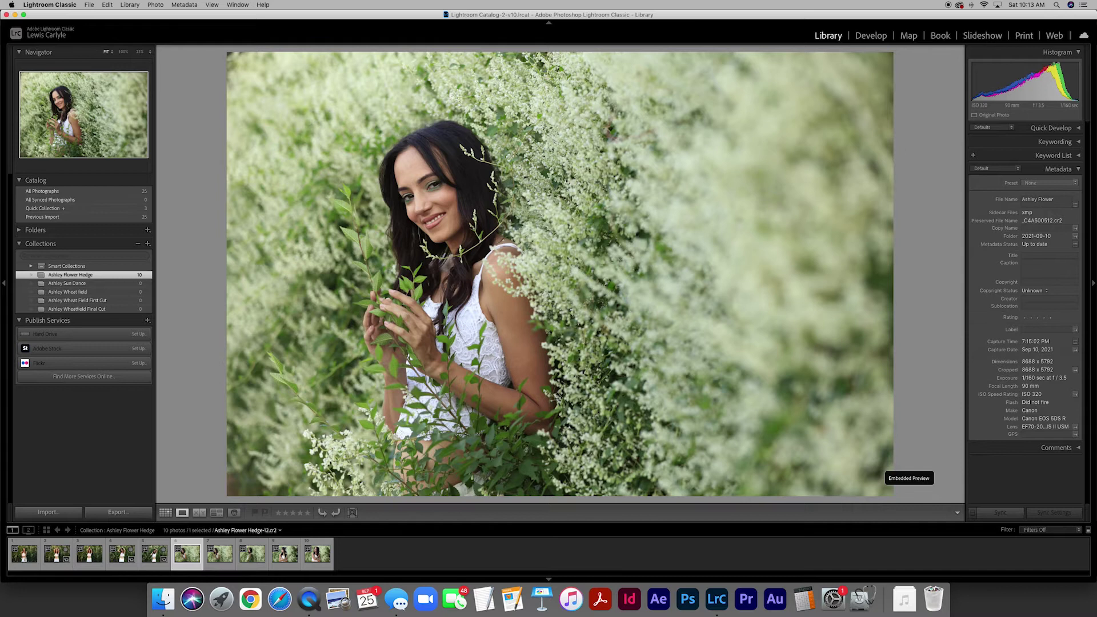
pyautogui.press('Right')
pyautogui.press('b')
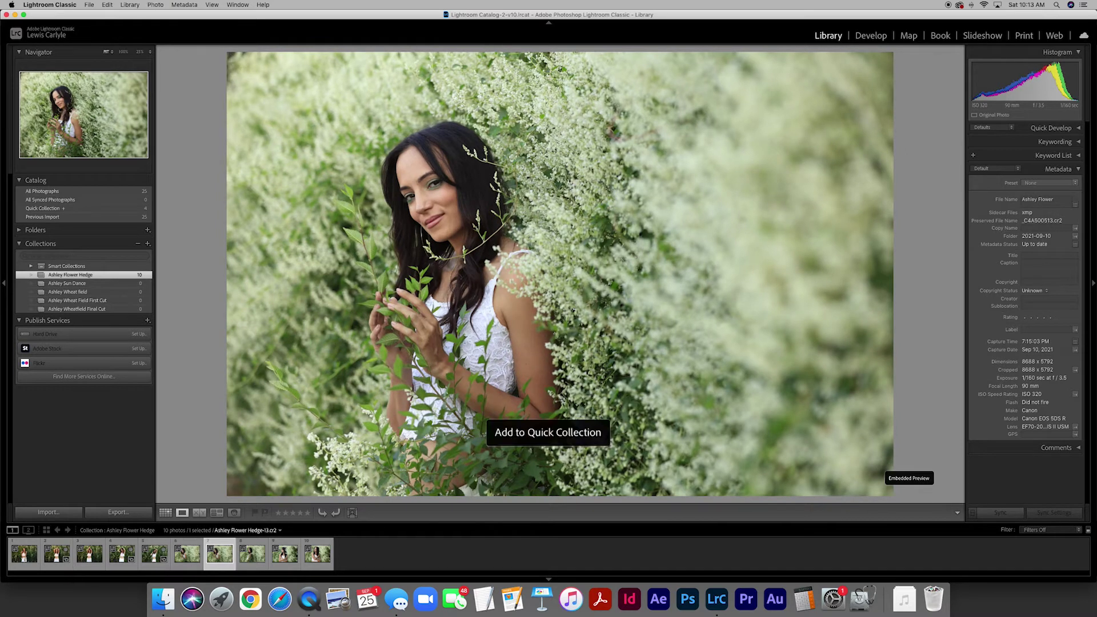
# Compare crossed-arms photos 9 and 10 and add photo 9 to the Quick Collection.
pyautogui.press('Right')
pyautogui.press('Right')
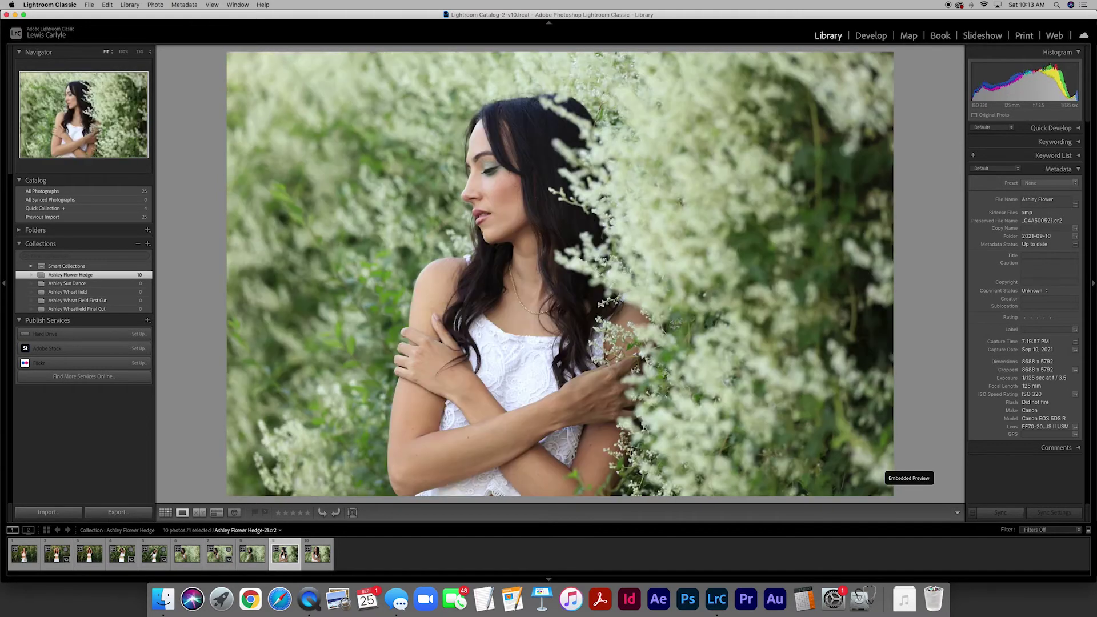
pyautogui.press('Right')
pyautogui.press('Left')
pyautogui.press('b')
# Show the Quick Collection and create a new collection for the final picks, named after the Flower Hedge collection plus "Finals".
pyautogui.click(122, 209)
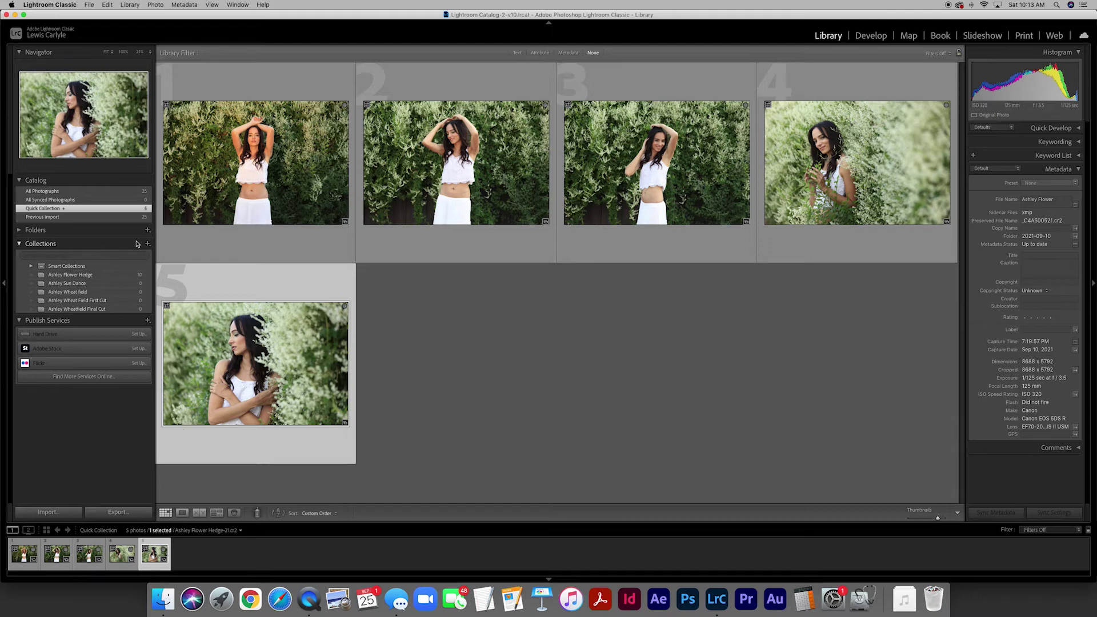
pyautogui.click(148, 246)
pyautogui.click(159, 253)
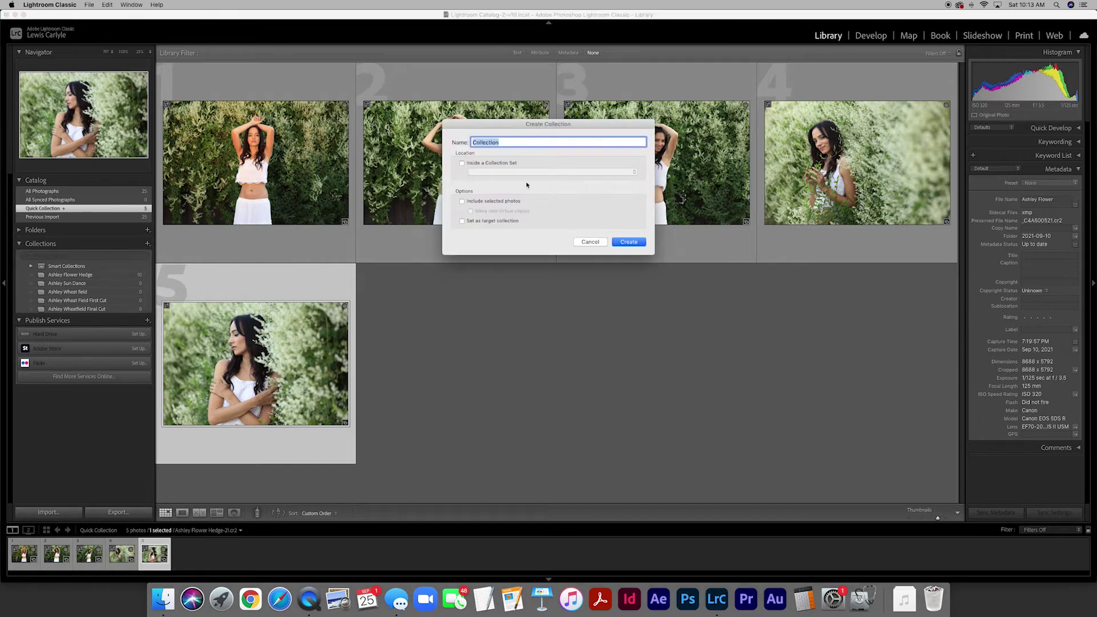
pyautogui.write('Ashley Flower Hedge Finals')
pyautogui.press('Return')
# Add all Quick Collection photos to the Flower Hedge Finals collection and empty the Quick Collection.
pyautogui.press('super+a')
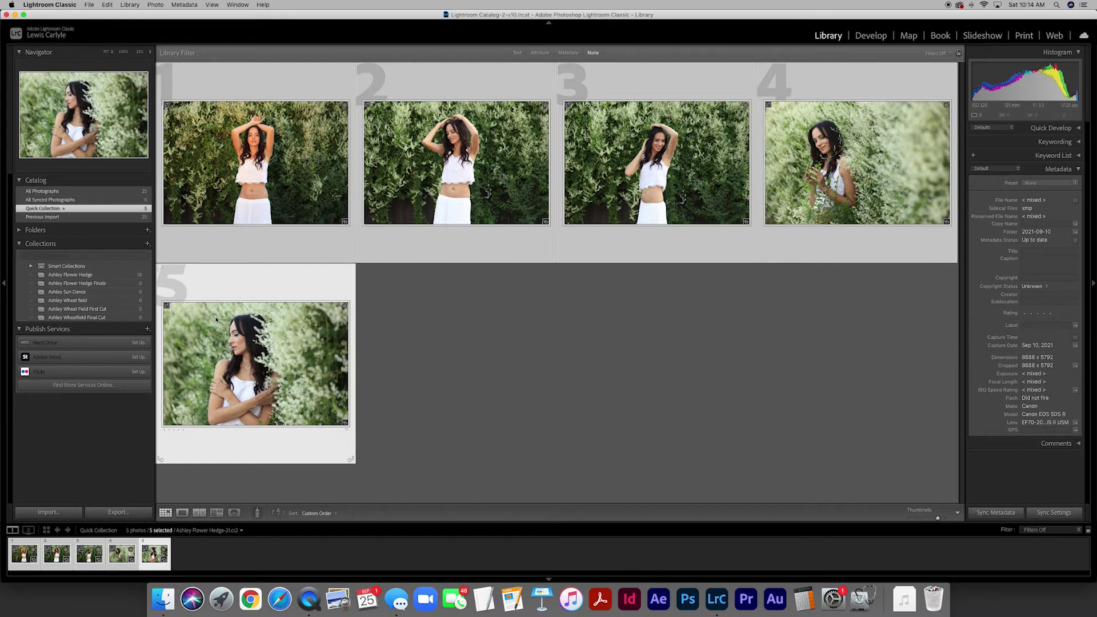
pyautogui.moveTo(216, 319); pyautogui.dragTo(121, 284)
pyautogui.press('Delete')
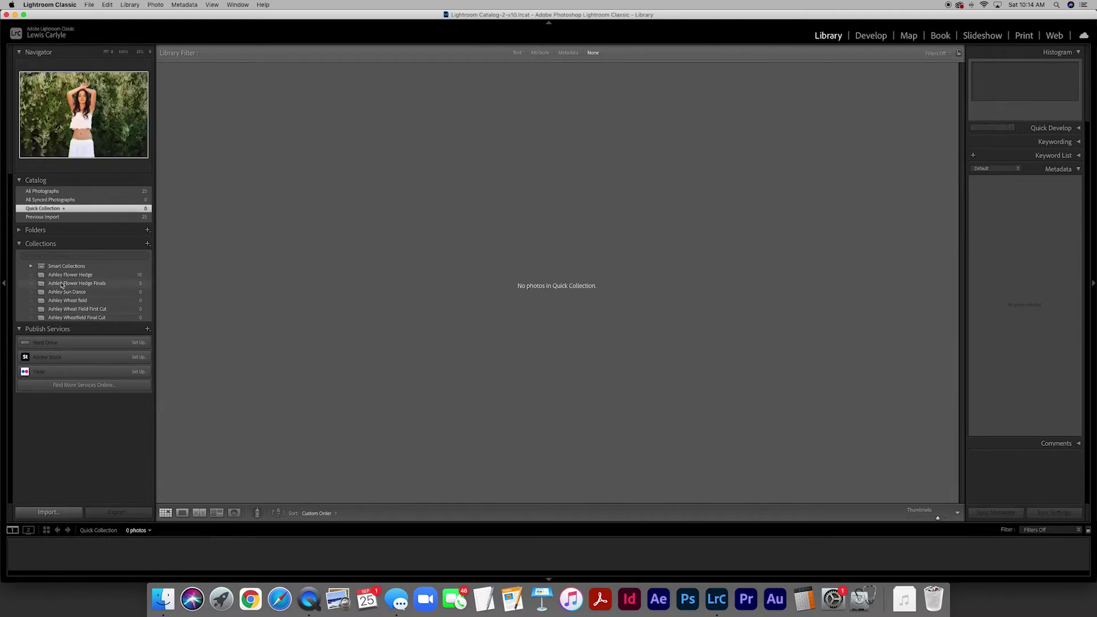
# Open the first photo of the Flower Hedge Finals collection in the Develop module.
pyautogui.click(111, 287)
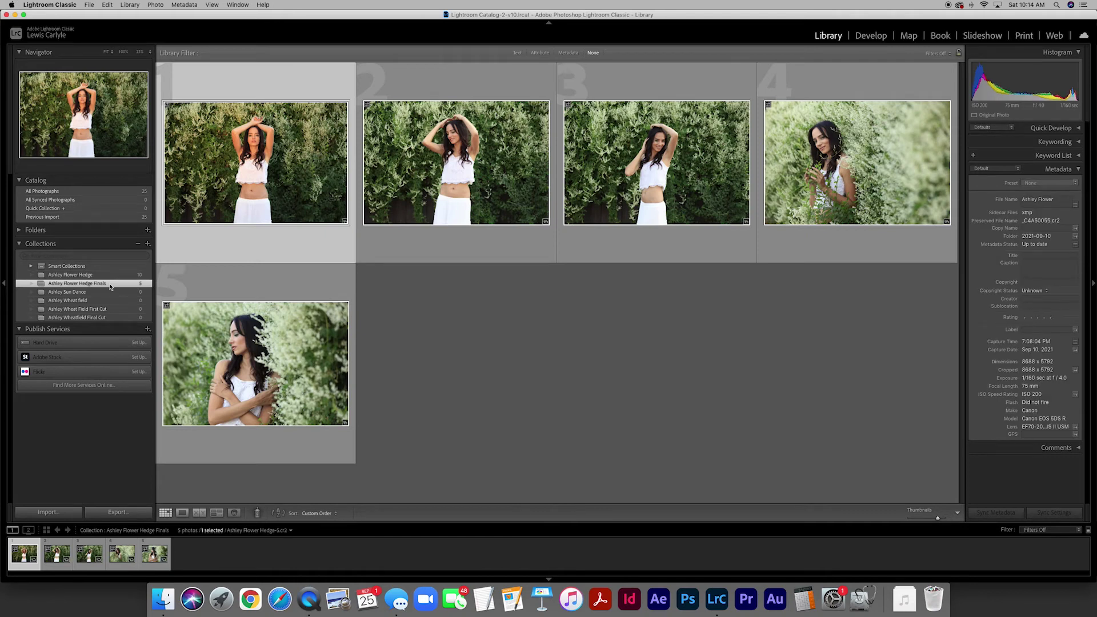
pyautogui.doubleClick(285, 185)
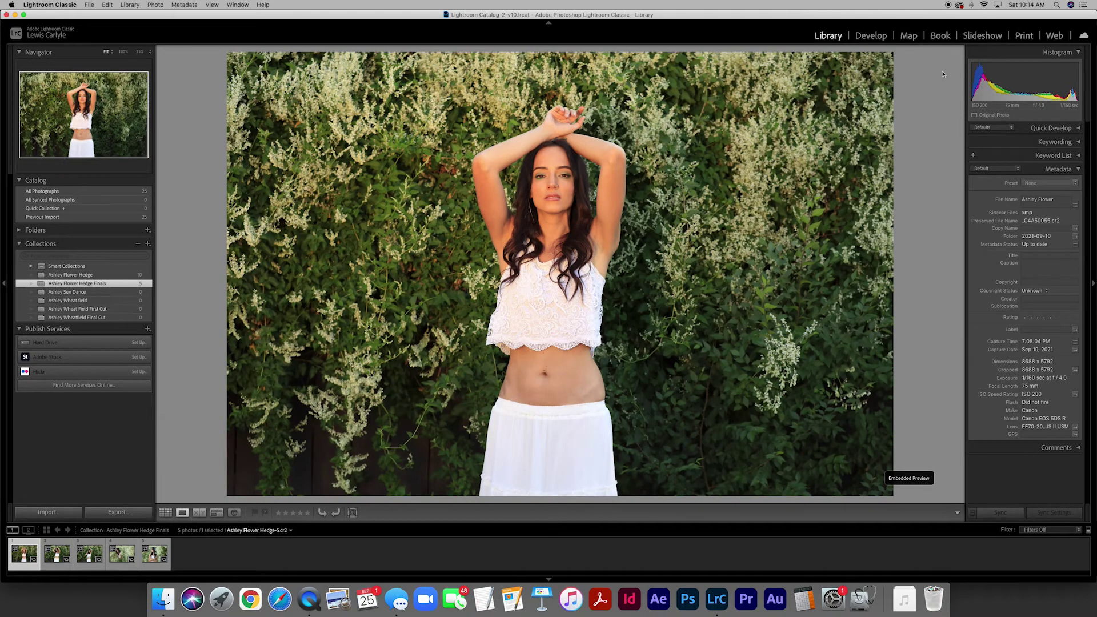
pyautogui.click(869, 36)
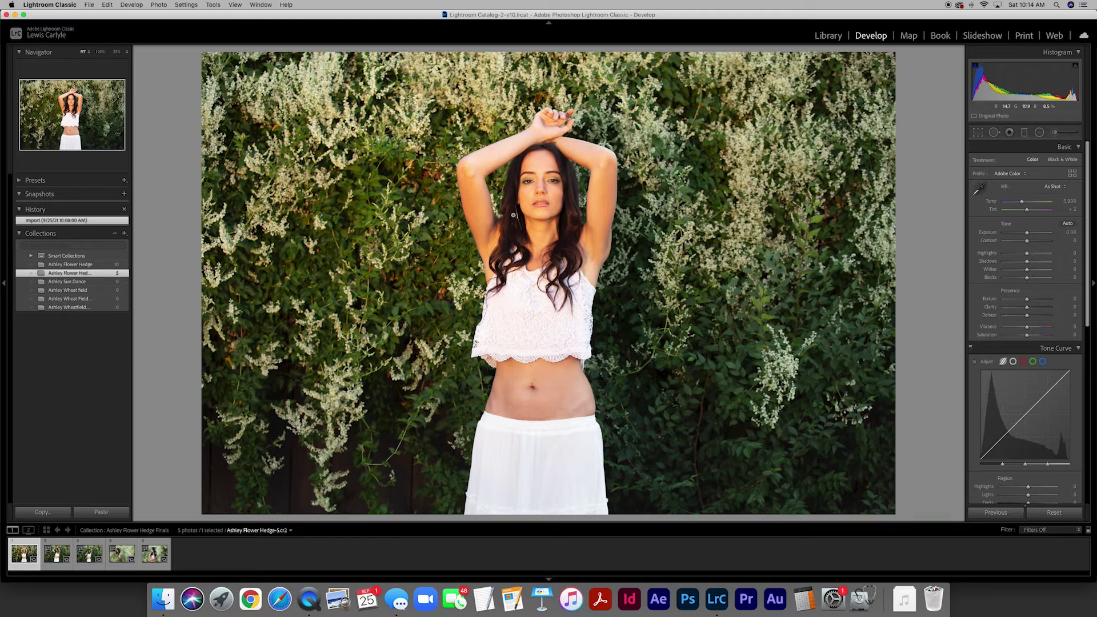
# Examine the woman's face up close in the first photo and compare the photo's colour and light with the second one.
pyautogui.click(541, 182)
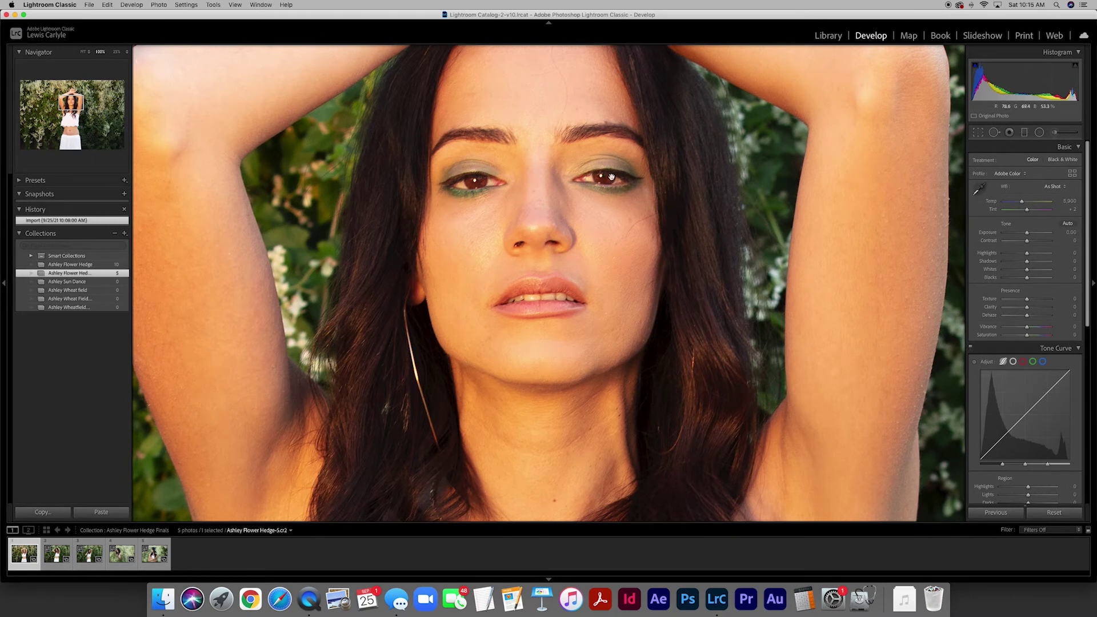
pyautogui.click(547, 190)
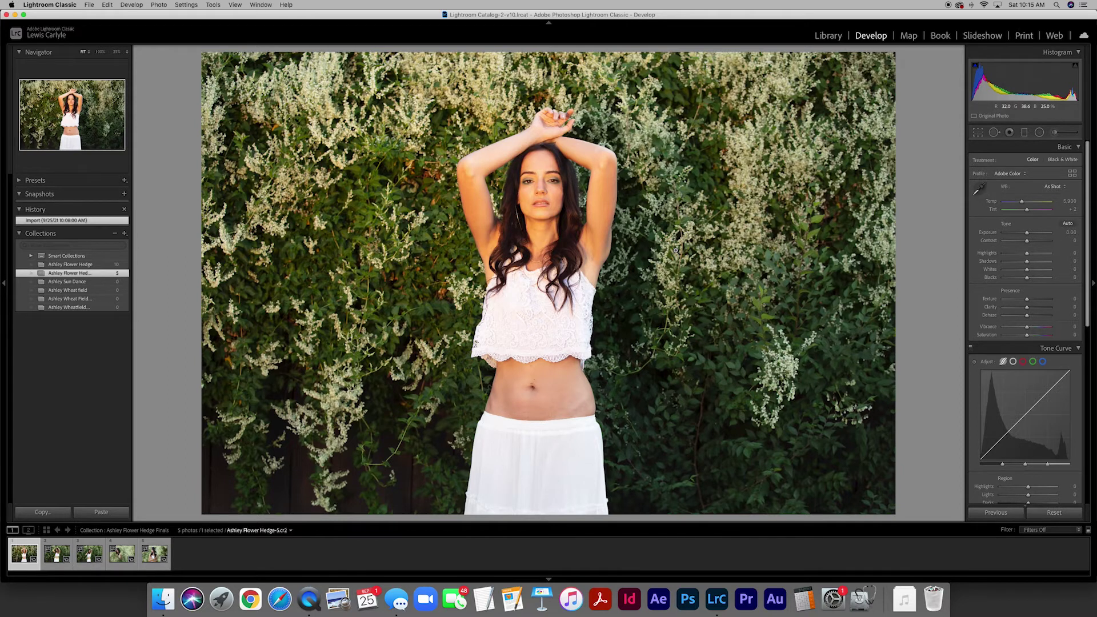
pyautogui.press('Right')
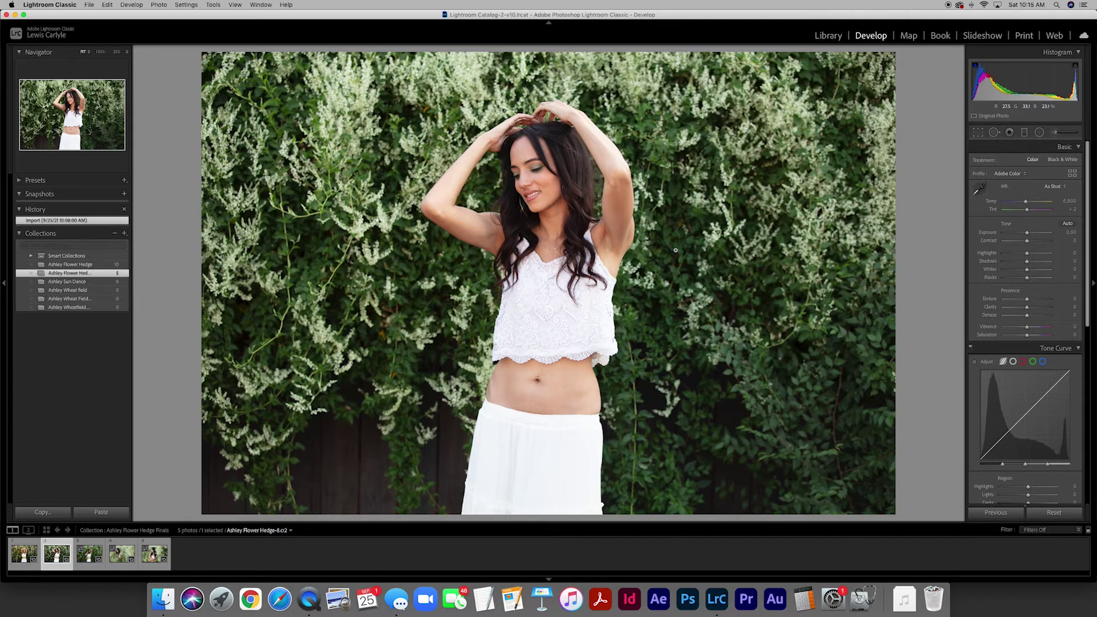
pyautogui.press('Left')
pyautogui.press('Right')
pyautogui.press('Left')
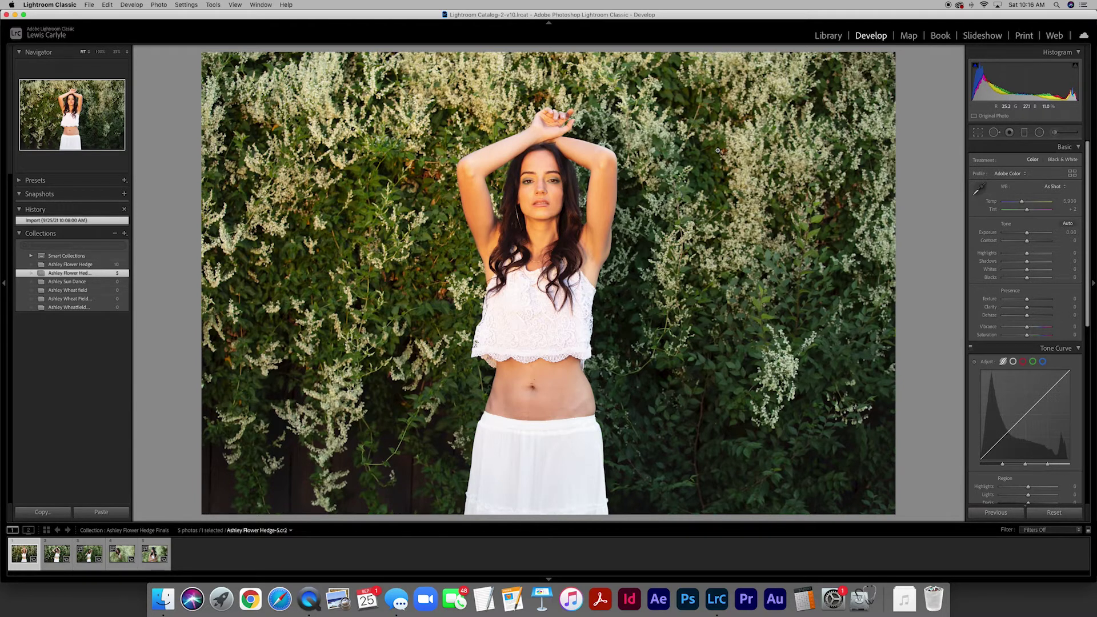
# Warm both sides of the hedge with graduated filters at temperature 22, running from the photo's side edges toward the woman.
pyautogui.click(1025, 133)
pyautogui.moveTo(873, 191); pyautogui.dragTo(635, 192)
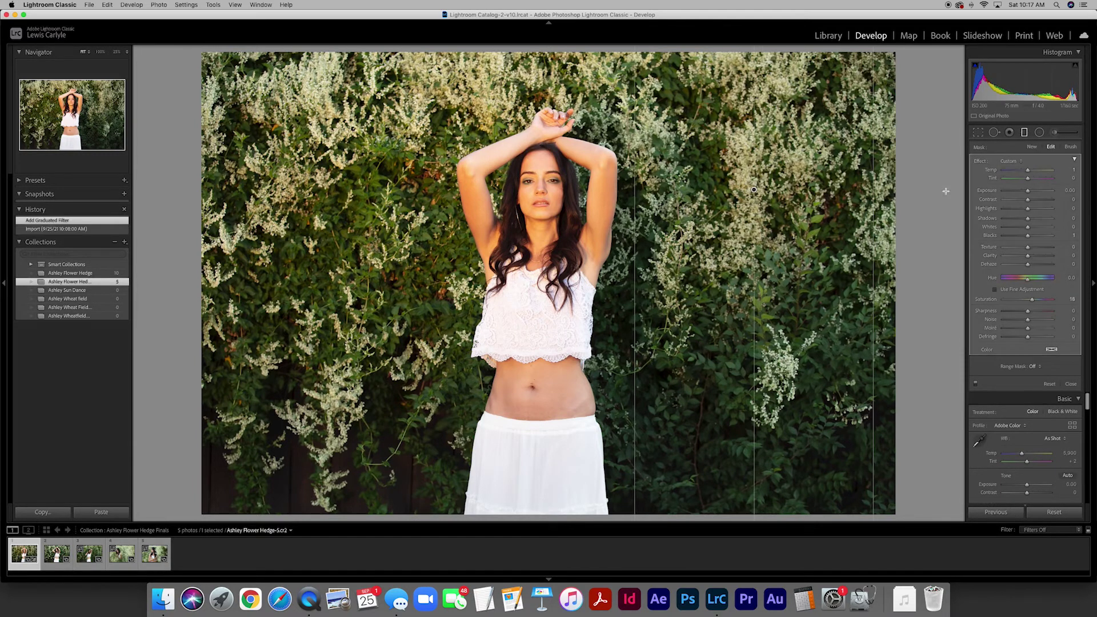
pyautogui.moveTo(1028, 171)
pyautogui.mouseDown()
pyautogui.moveTo(1053, 172)
pyautogui.moveTo(1016, 171)
pyautogui.moveTo(1032, 171)
pyautogui.mouseUp()
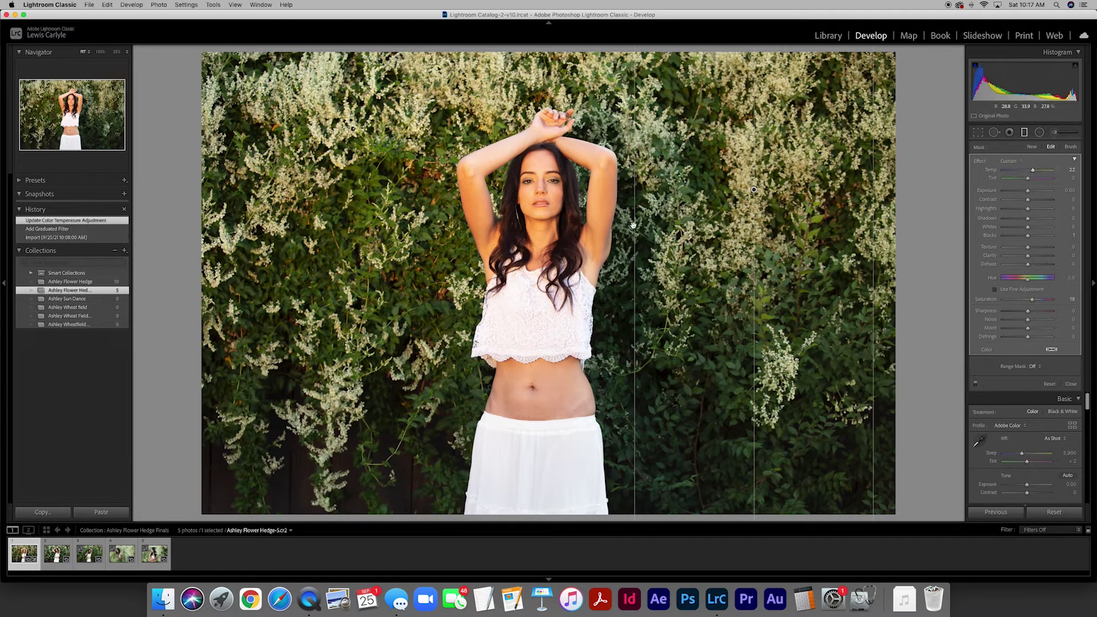
pyautogui.moveTo(633, 225); pyautogui.dragTo(586, 226)
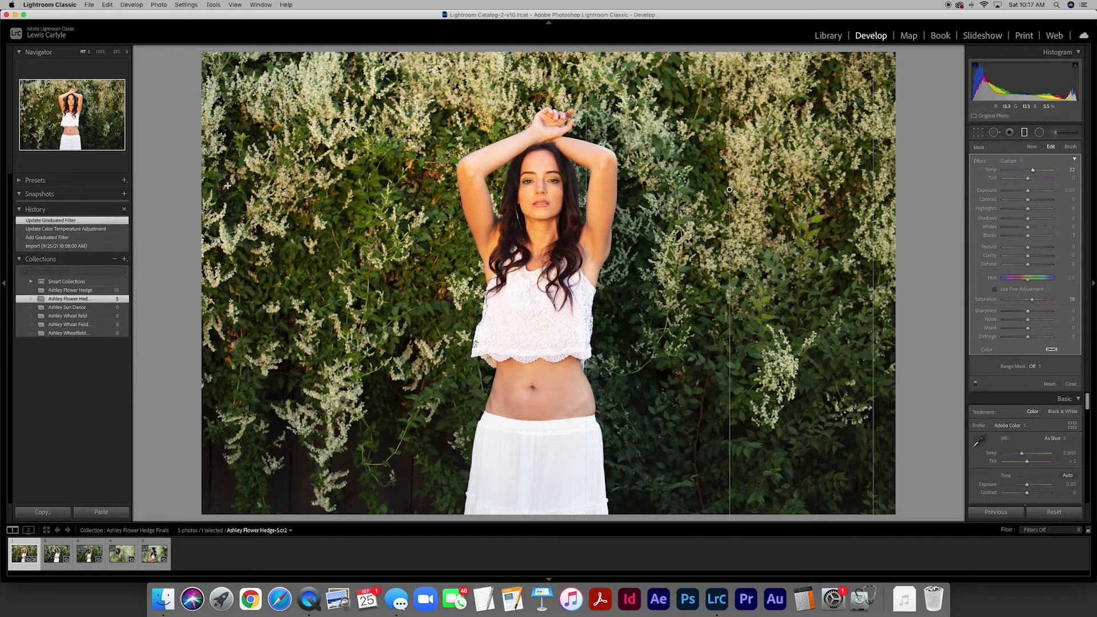
pyautogui.moveTo(223, 184); pyautogui.dragTo(419, 184)
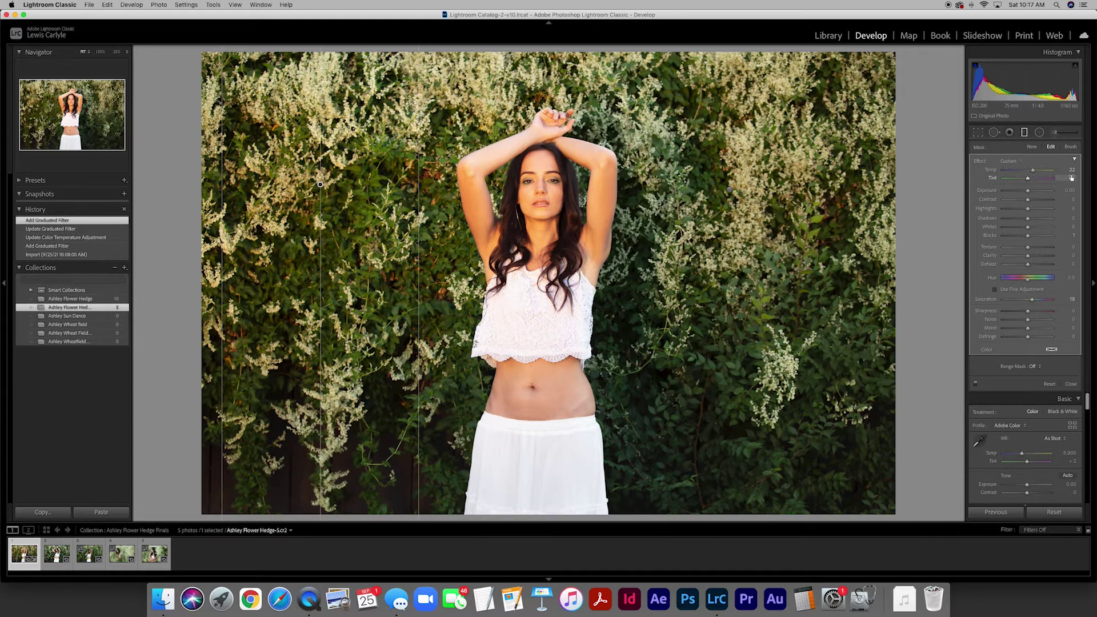
# Add a tilted oval radial filter over the hedge beside the woman's raised arm and set its temperature to 22.
pyautogui.click(1040, 133)
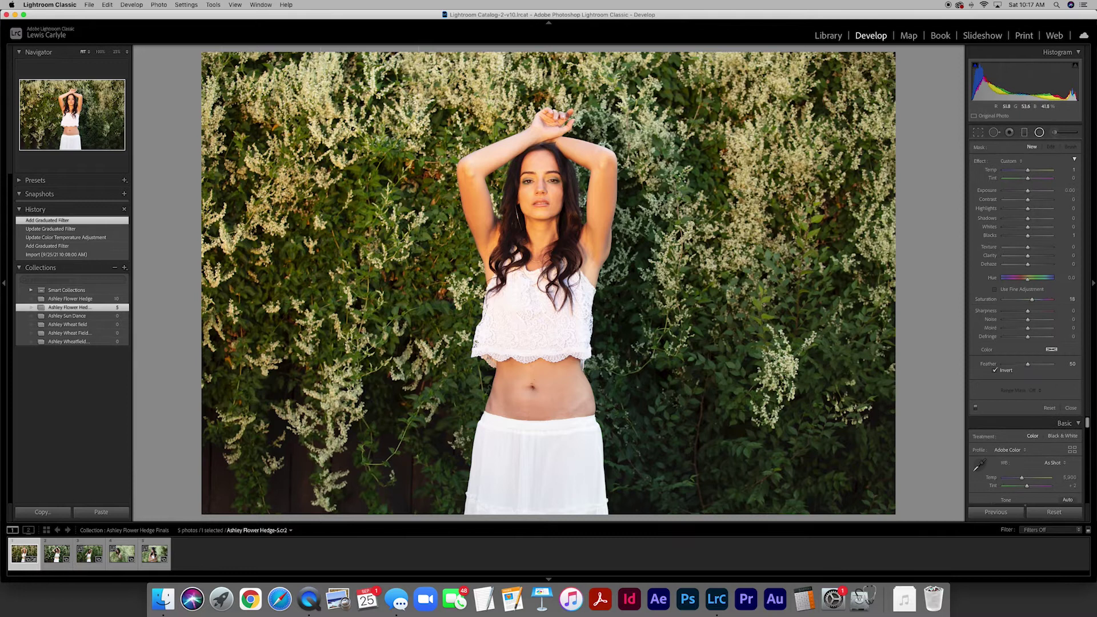
pyautogui.moveTo(643, 178); pyautogui.dragTo(705, 315)
pyautogui.moveTo(643, 179); pyautogui.dragTo(712, 183)
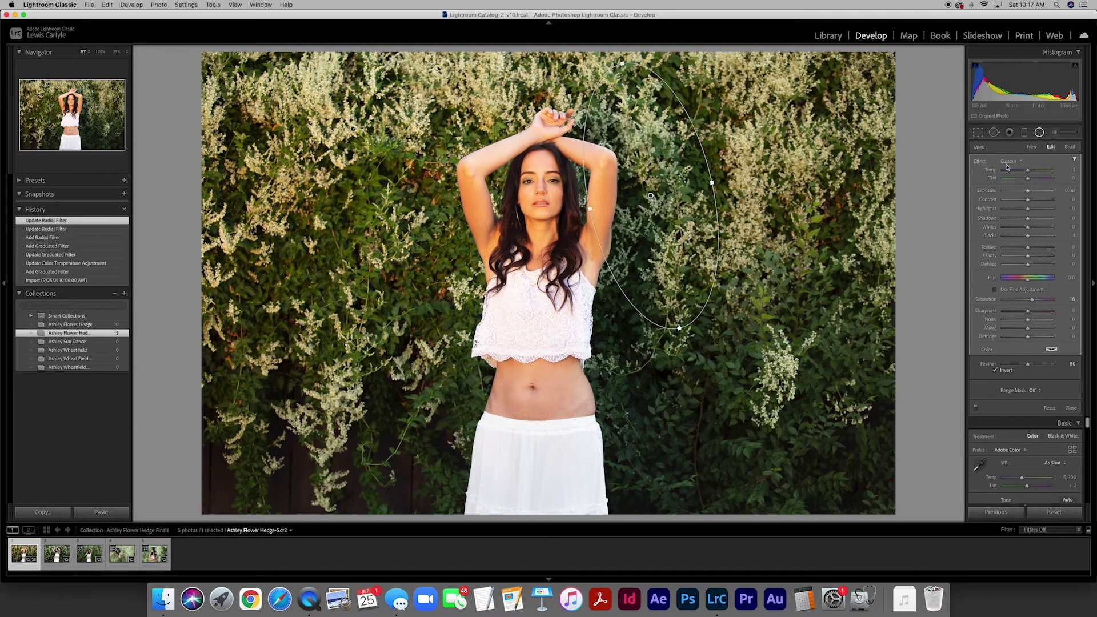
pyautogui.moveTo(1028, 170); pyautogui.dragTo(1033, 171)
pyautogui.click(1065, 169)
pyautogui.write('22')
pyautogui.press('Return')
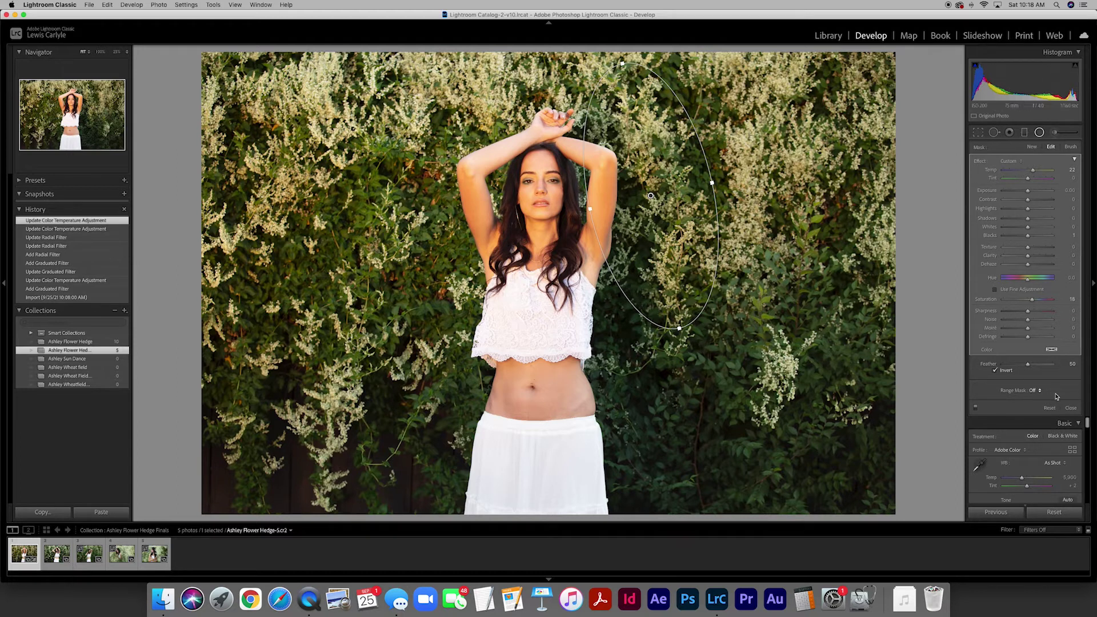
pyautogui.click(1071, 408)
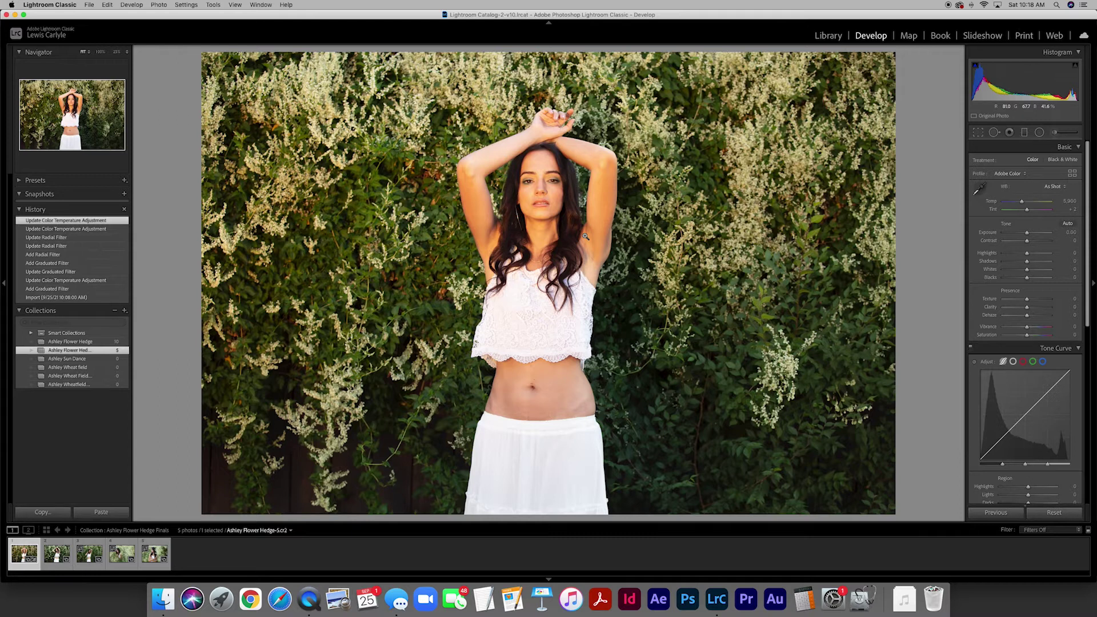
# Lower the first photo's overall highlights to about -19.
pyautogui.moveTo(1027, 254)
pyautogui.mouseDown()
pyautogui.moveTo(1000, 257)
pyautogui.moveTo(1075, 259)
pyautogui.moveTo(1024, 257)
pyautogui.mouseUp()
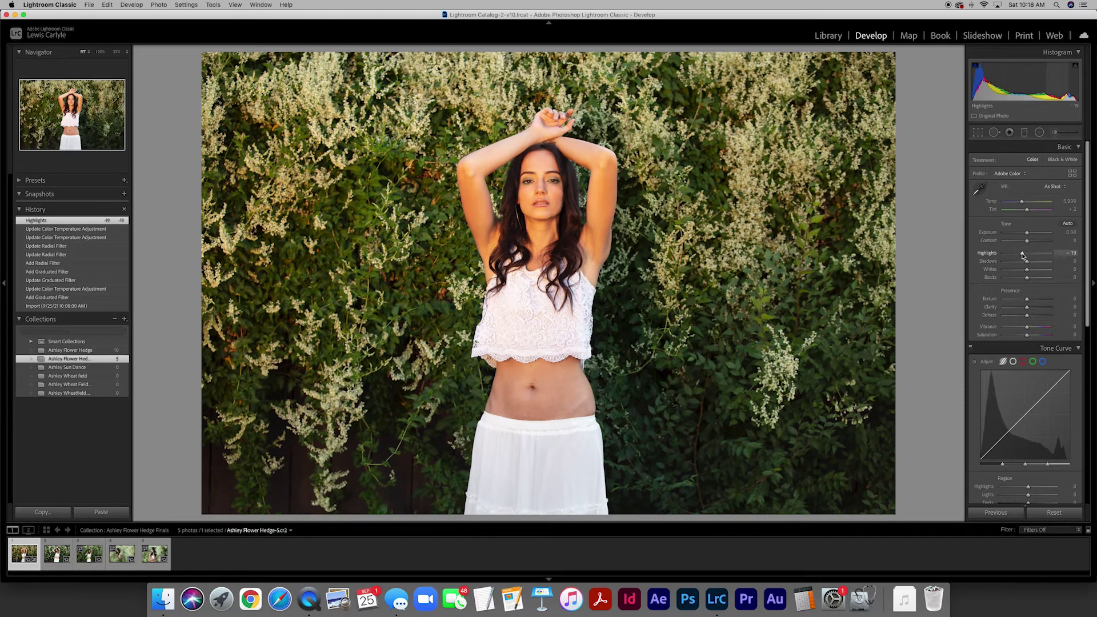
# Lower the first photo's whites slightly.
pyautogui.moveTo(1028, 272); pyautogui.dragTo(1027, 272)
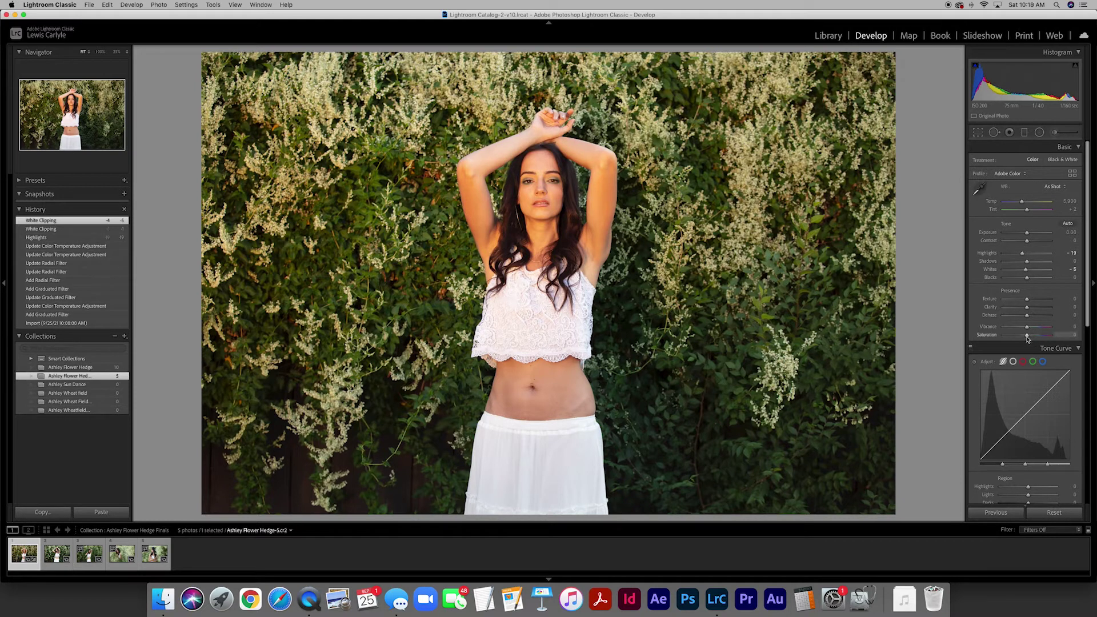
# Try a strong saturation boost of about 50 on the first photo and reset the saturation to 0.
pyautogui.moveTo(1028, 335)
pyautogui.mouseDown()
pyautogui.moveTo(1055, 339)
pyautogui.moveTo(1044, 337)
pyautogui.mouseUp()
pyautogui.click(1064, 335)
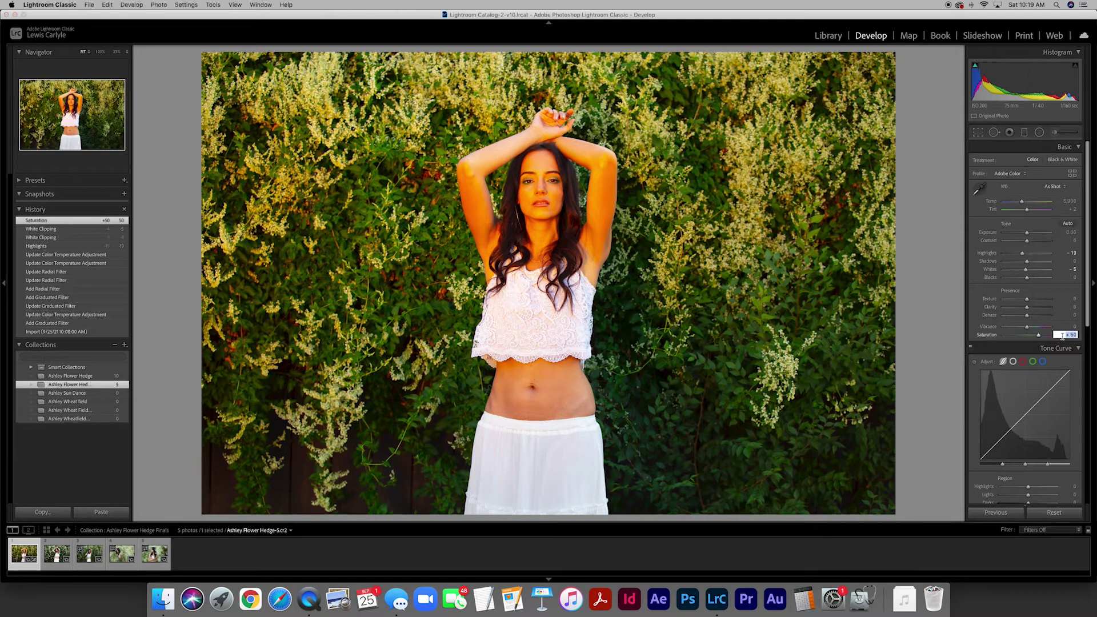
pyautogui.write('0')
pyautogui.press('Return')
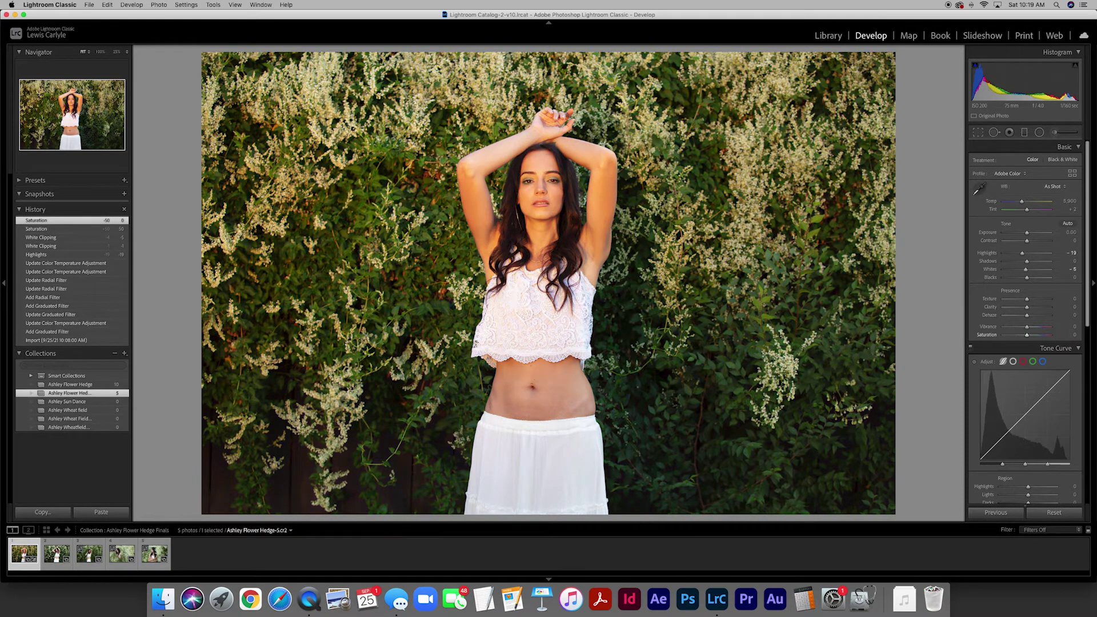
# Try the lens profile corrections on the first photo and turn them off again.
pyautogui.scroll(-10, 1024, 305)
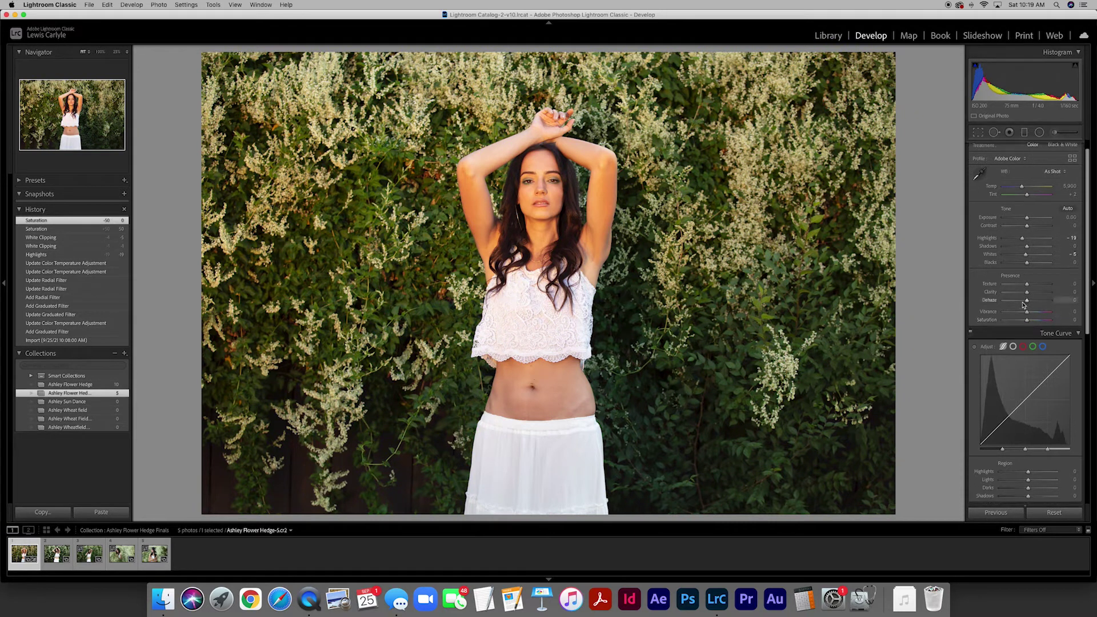
pyautogui.scroll(-5, 1024, 305)
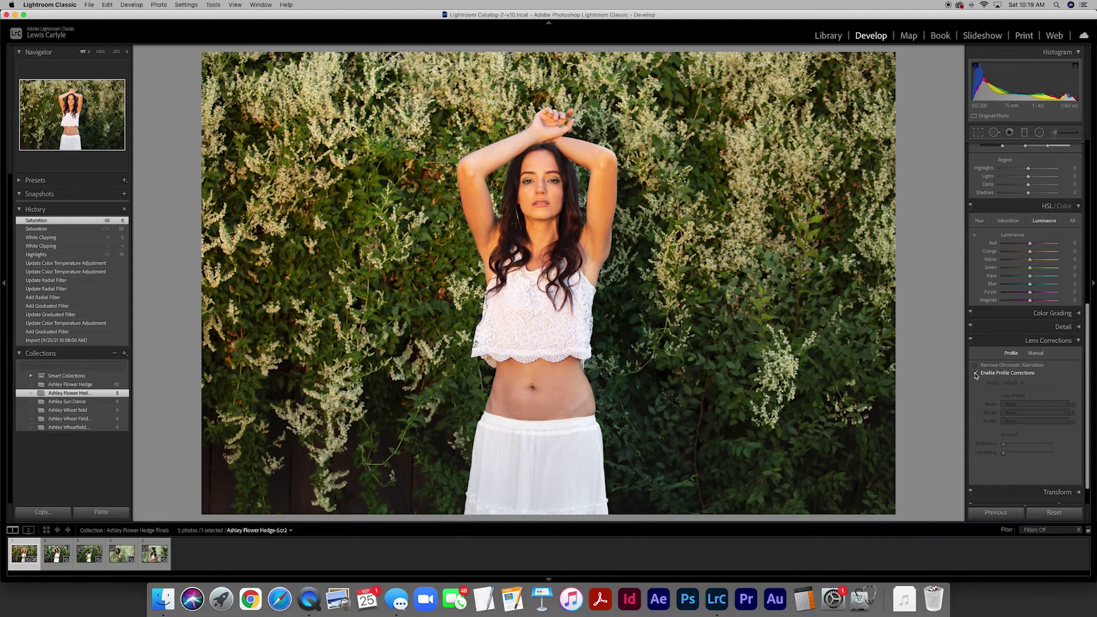
pyautogui.click(976, 373)
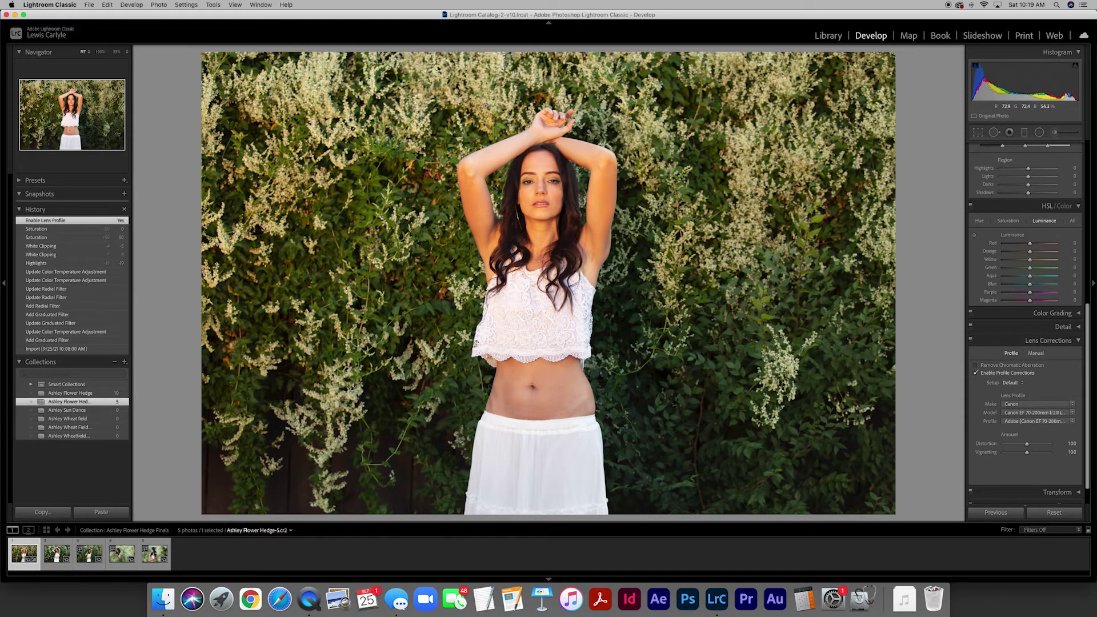
pyautogui.click(976, 374)
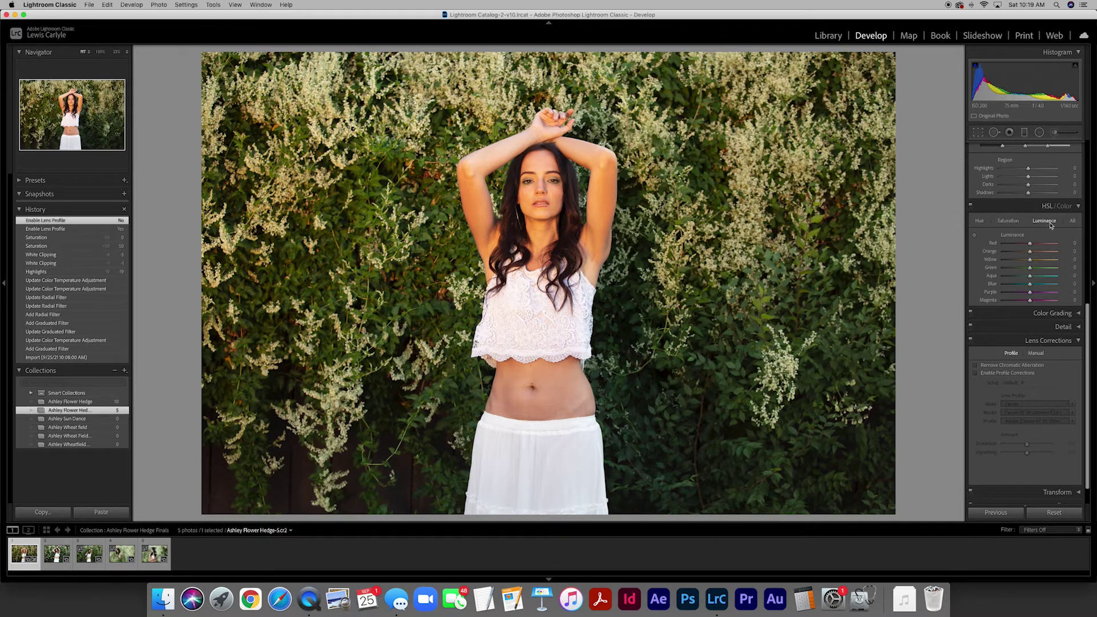
# Lower the luminance of the oranges slightly, to about -3, to adjust the woman's skin tone.
pyautogui.click(1031, 254)
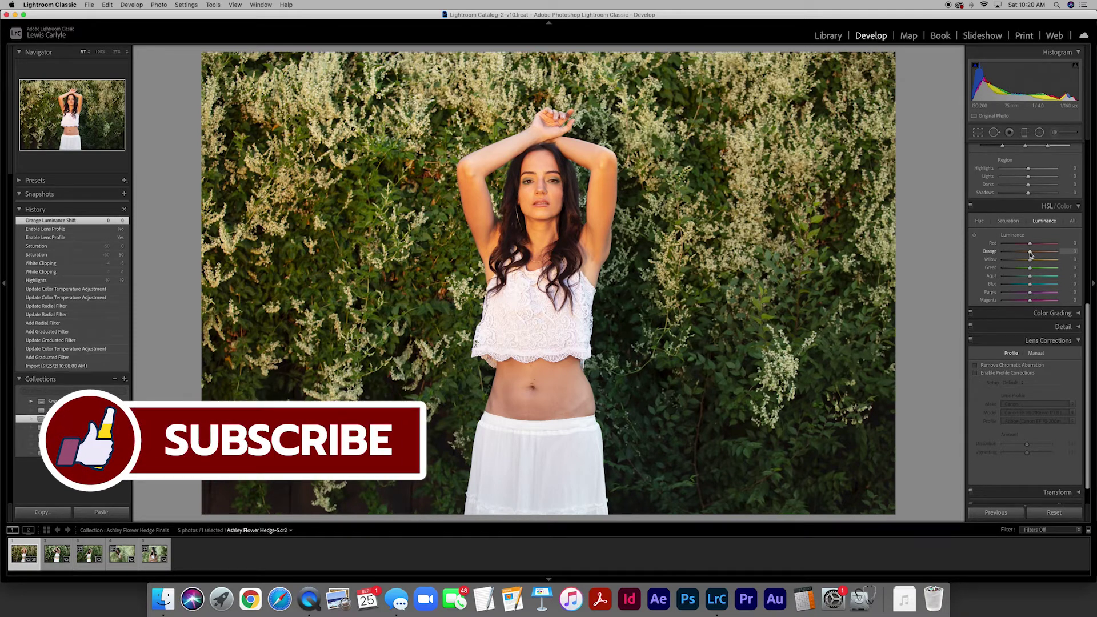
pyautogui.moveTo(1031, 255)
pyautogui.mouseDown()
pyautogui.moveTo(1005, 254)
pyautogui.moveTo(1039, 255)
pyautogui.moveTo(1023, 254)
pyautogui.mouseUp()
pyautogui.moveTo(1027, 255); pyautogui.dragTo(1029, 254)
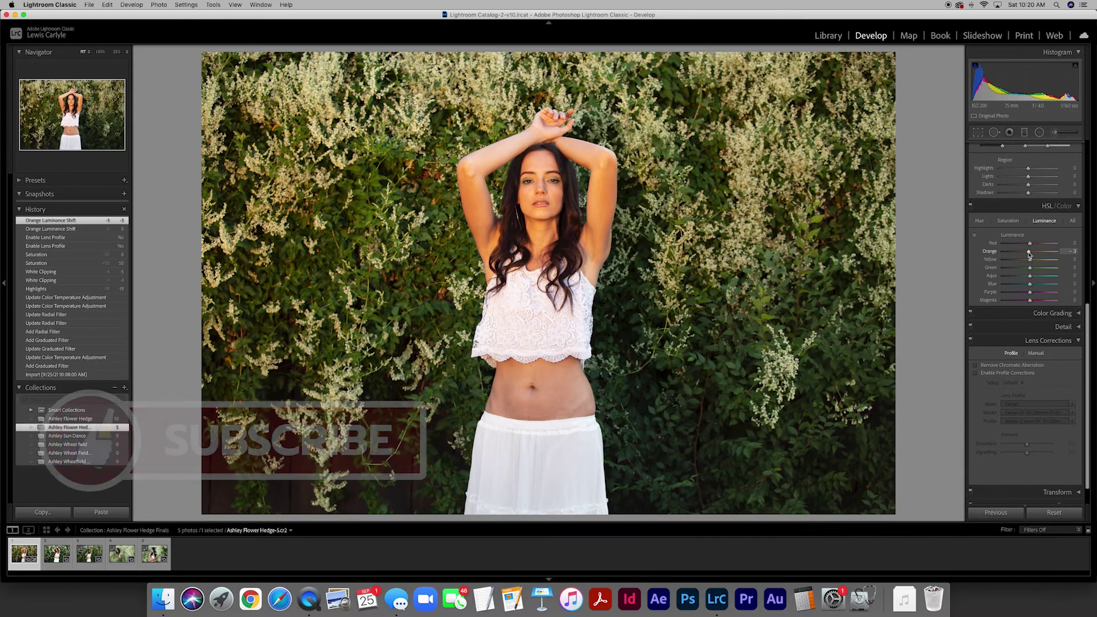
# Set the first photo's exposure to 0.20 and lower its highlights to about -46, shadows to about -11 and blacks moderately.
pyautogui.scroll(10, 1028, 255)
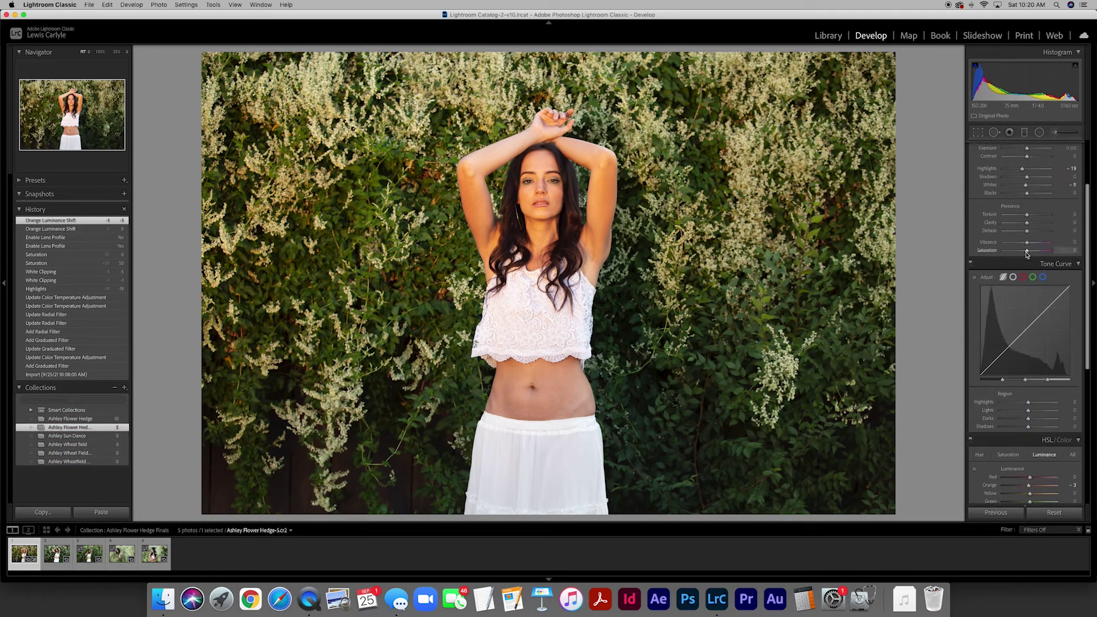
pyautogui.scroll(2, 1028, 255)
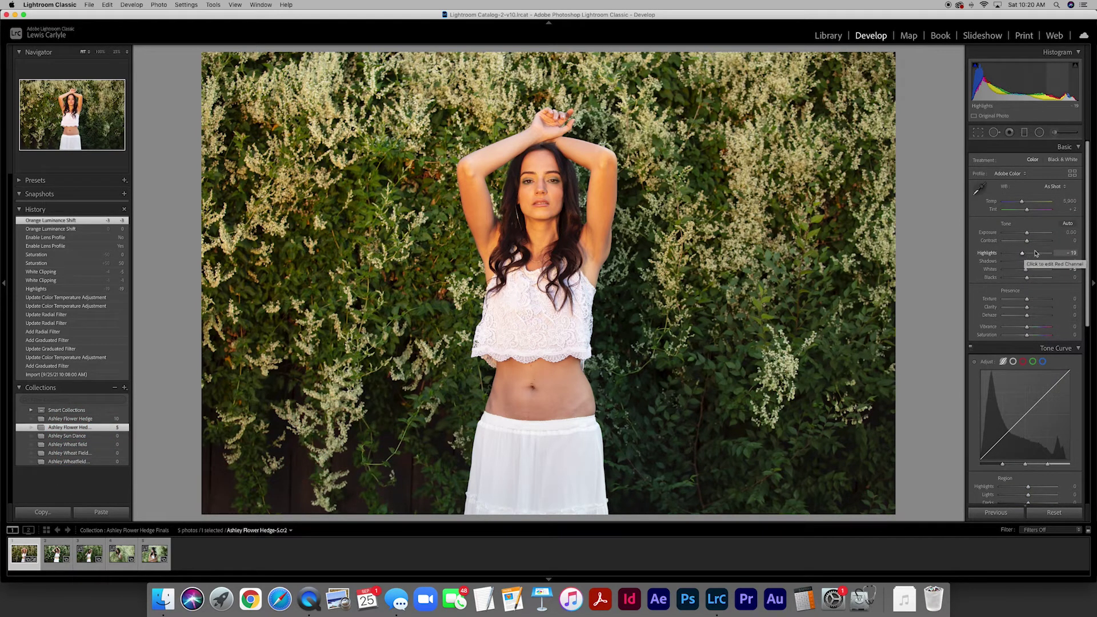
pyautogui.click(1063, 233)
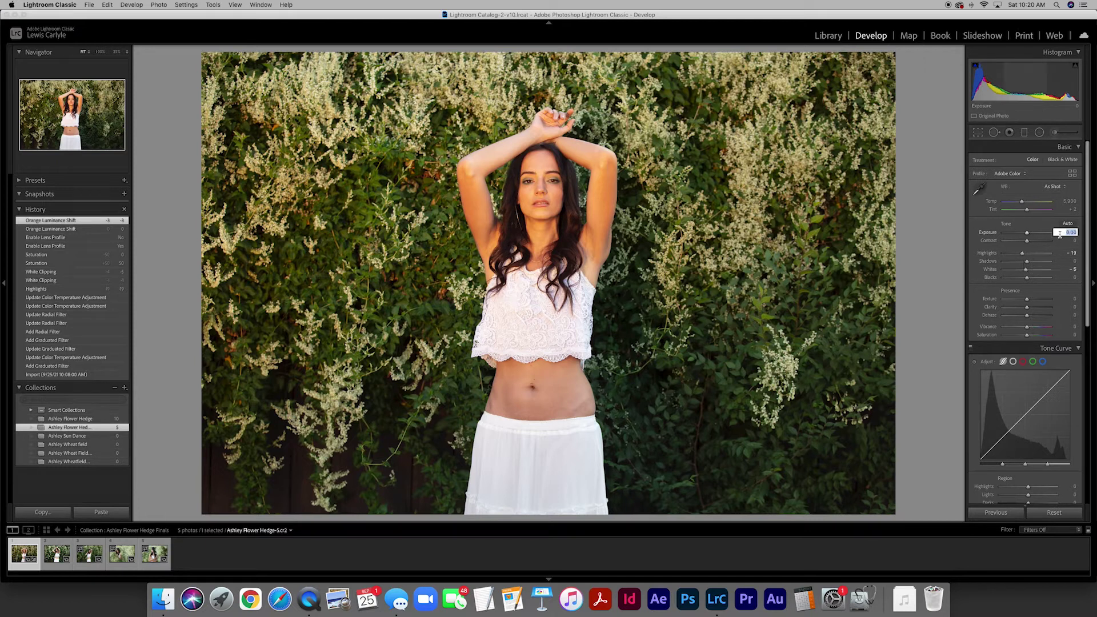
pyautogui.press('BackSpace')
pyautogui.write('.2')
pyautogui.press('Return')
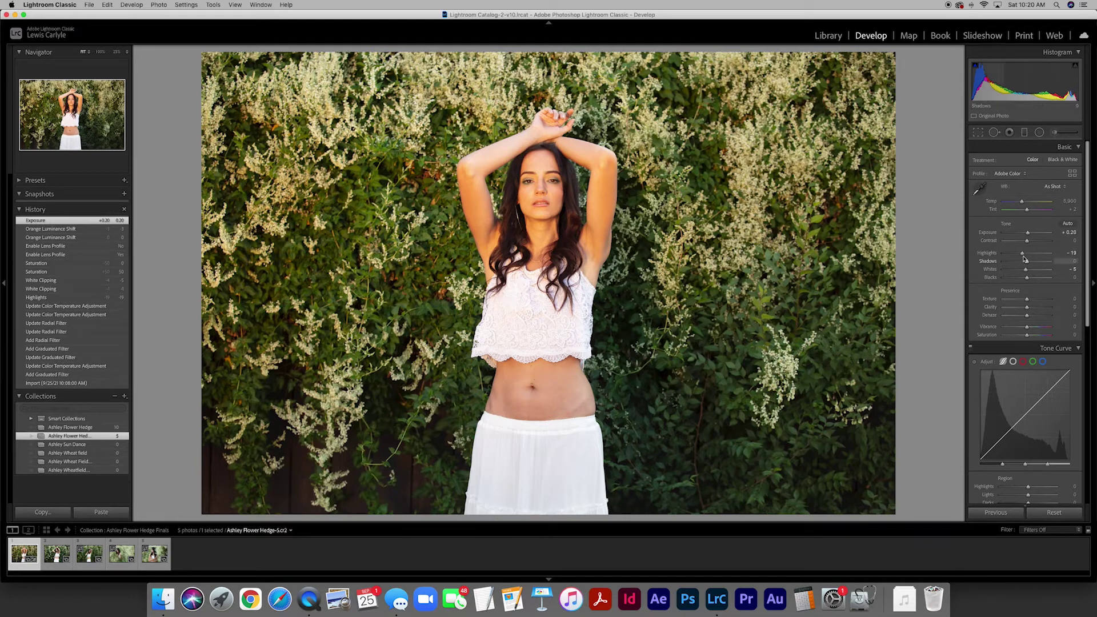
pyautogui.moveTo(1023, 255)
pyautogui.mouseDown()
pyautogui.moveTo(1023, 278)
pyautogui.moveTo(1025, 264)
pyautogui.mouseUp()
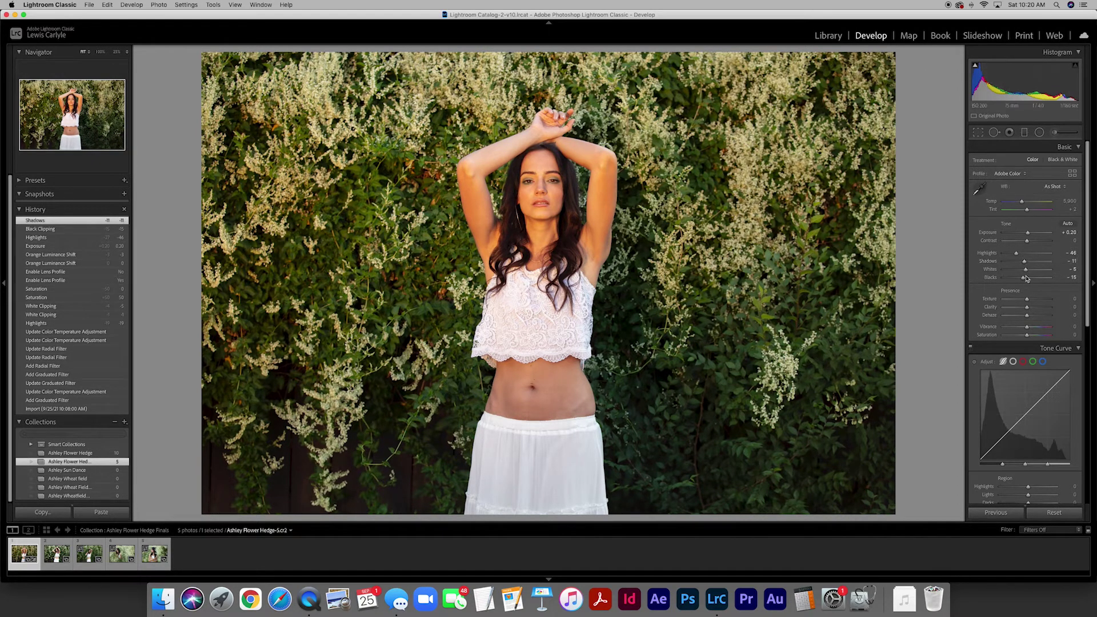
# Darken and cool the lower part of the photo with a graduated filter from the bottom edge to the blouse, exposure about -0.33, temperature about -8.
pyautogui.click(1024, 132)
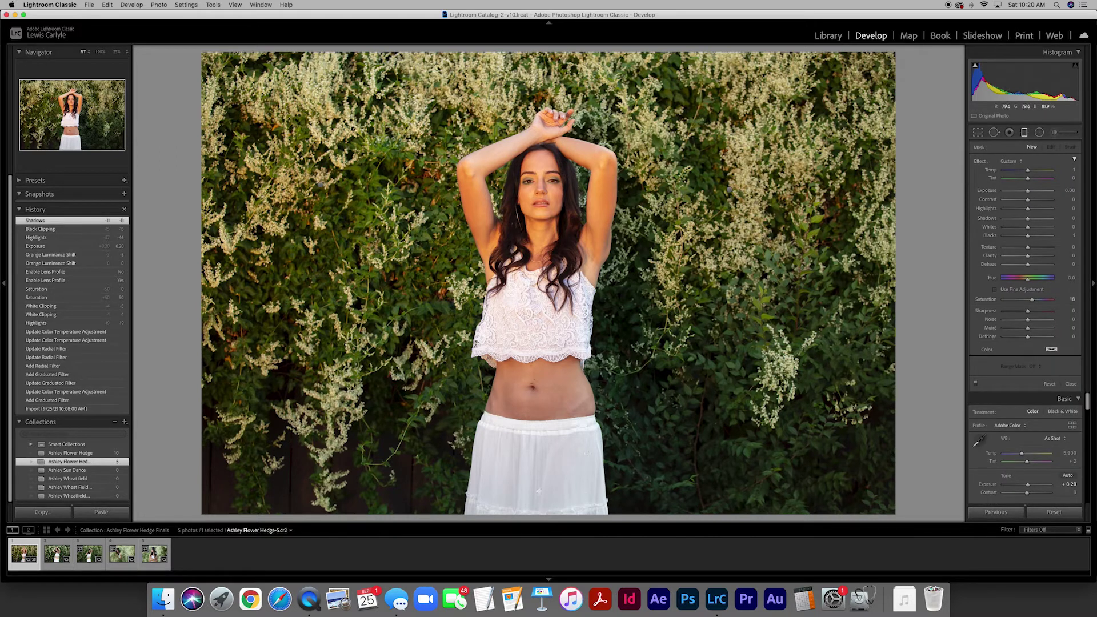
pyautogui.moveTo(643, 503); pyautogui.dragTo(642, 323)
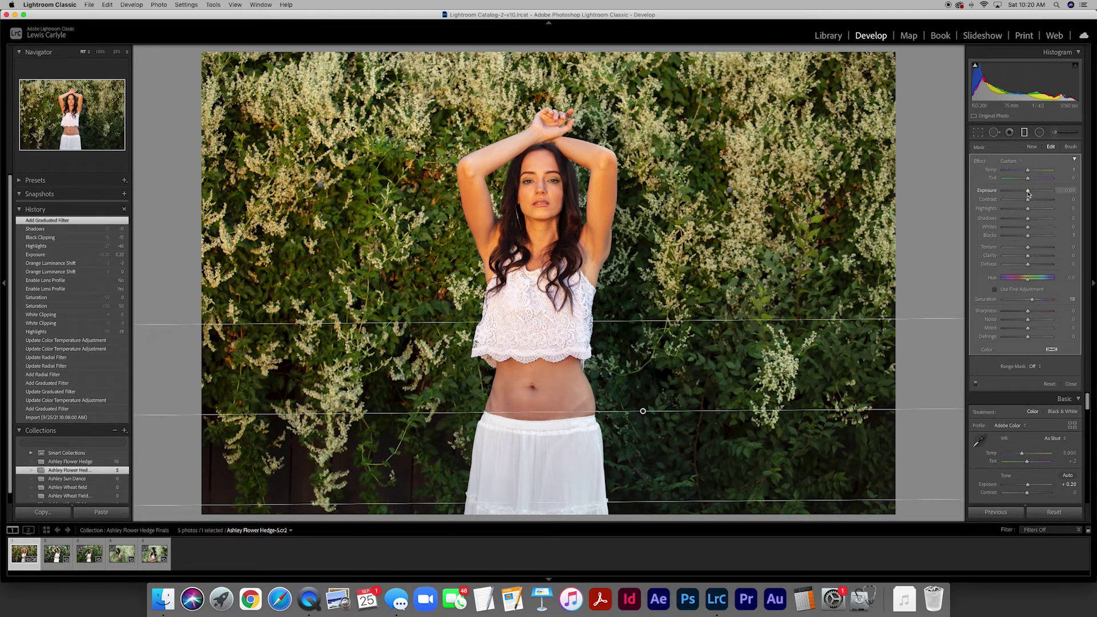
pyautogui.moveTo(1028, 195); pyautogui.dragTo(1015, 195)
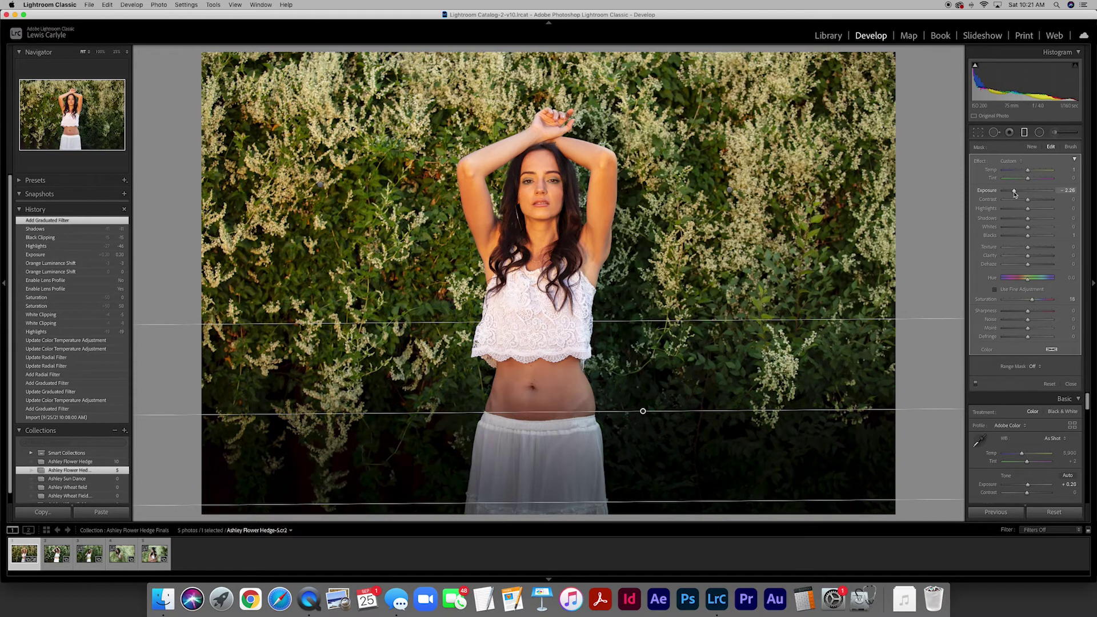
pyautogui.moveTo(1015, 194); pyautogui.dragTo(1026, 194)
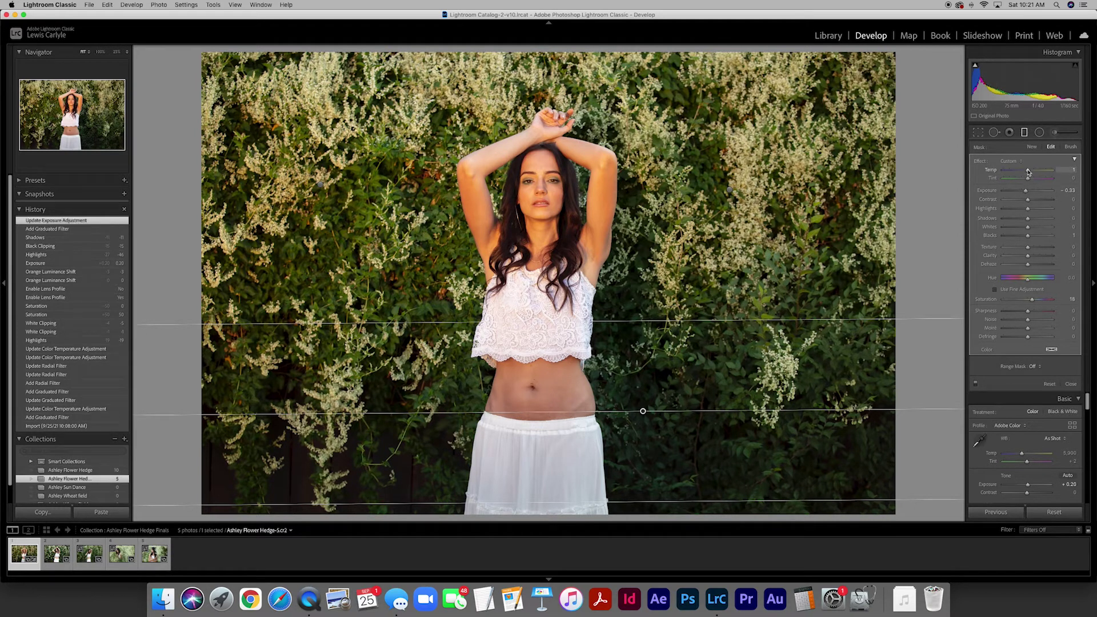
pyautogui.moveTo(1028, 172)
pyautogui.mouseDown()
pyautogui.moveTo(1052, 171)
pyautogui.moveTo(1026, 172)
pyautogui.mouseUp()
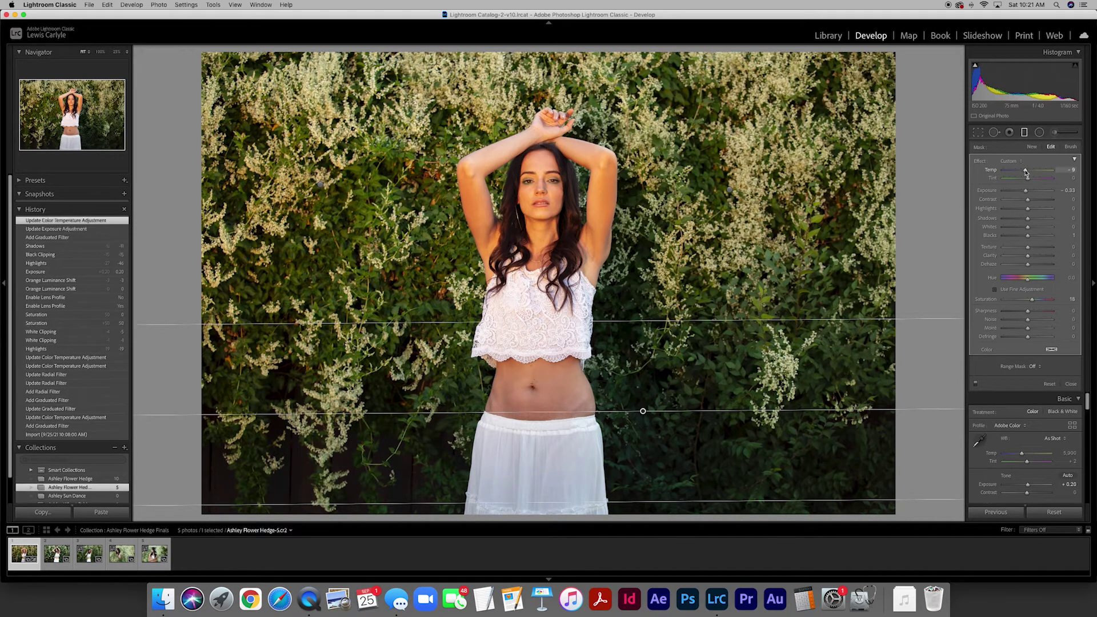
pyautogui.click(1071, 384)
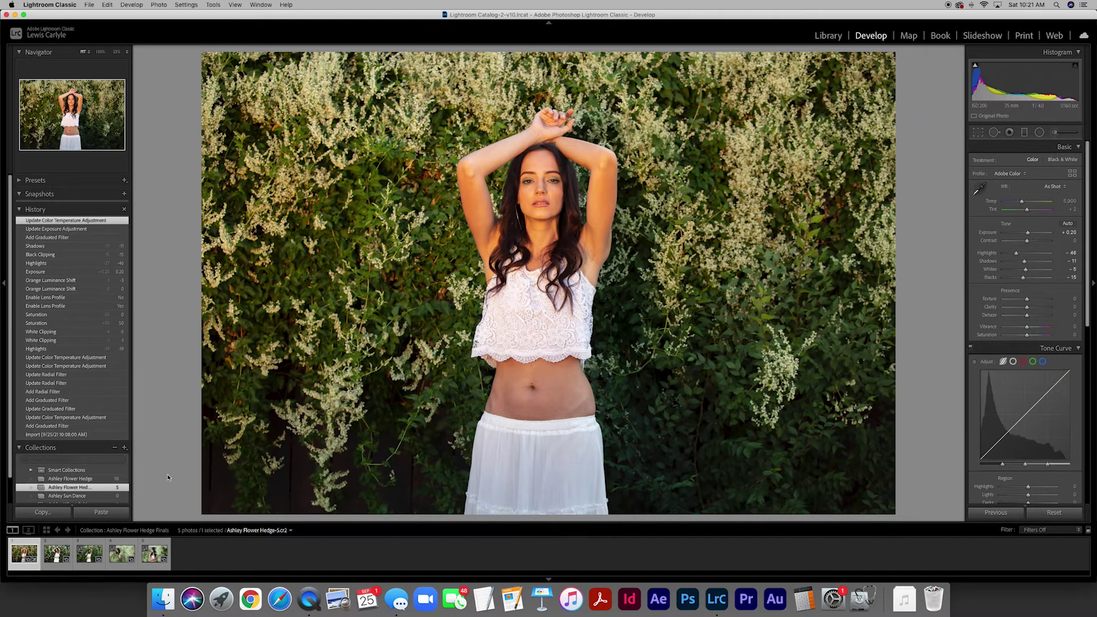
# Apply the first photo's settings to the second photo of the finals.
pyautogui.click(57, 553)
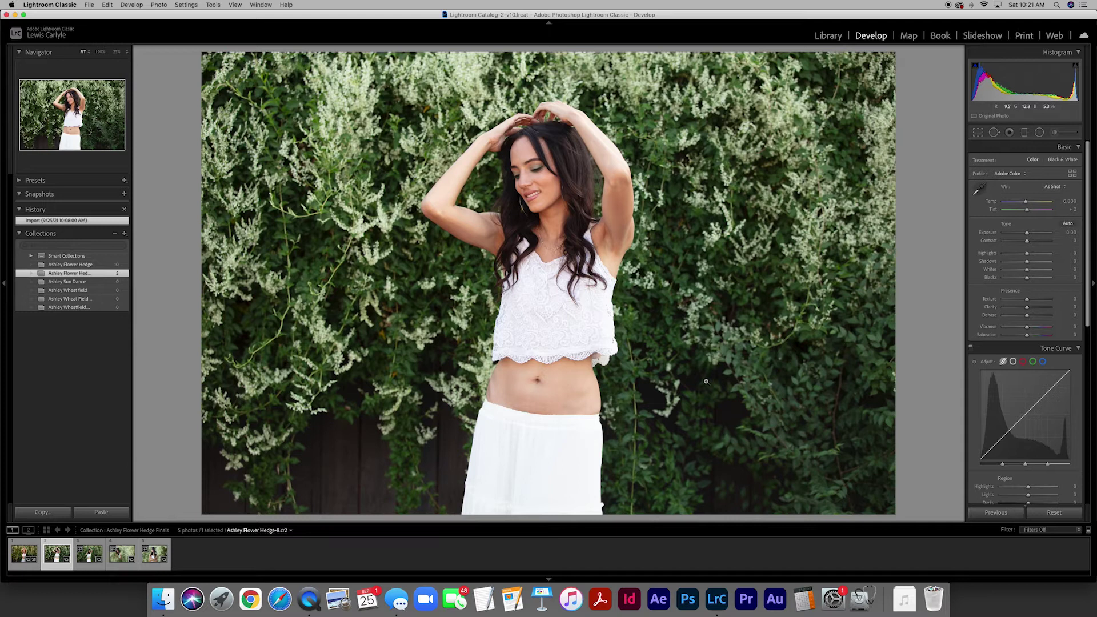
pyautogui.click(1005, 514)
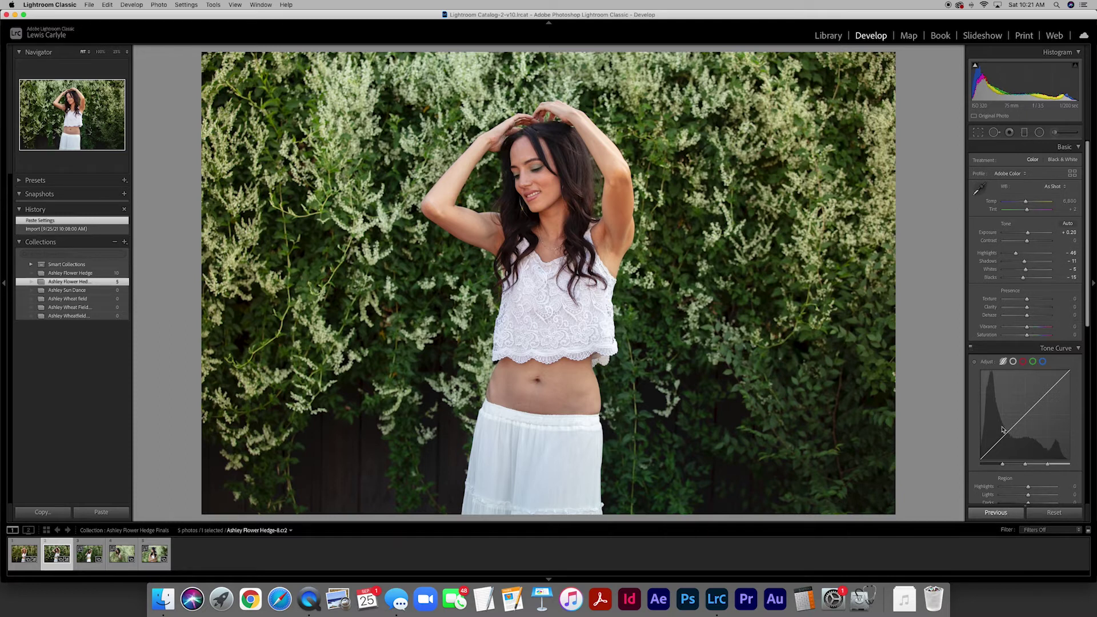
# Delete the copied radial filter beside the woman's arm and the two warm graduated filters at the sides of the second photo.
pyautogui.click(1040, 132)
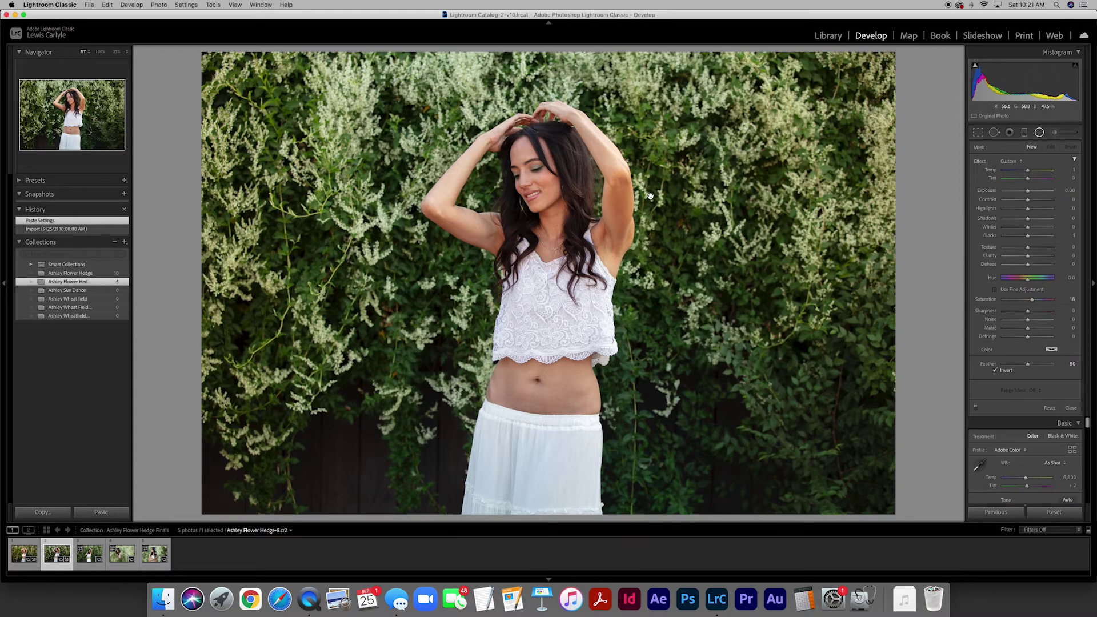
pyautogui.click(651, 197)
pyautogui.moveTo(650, 197); pyautogui.dragTo(649, 207)
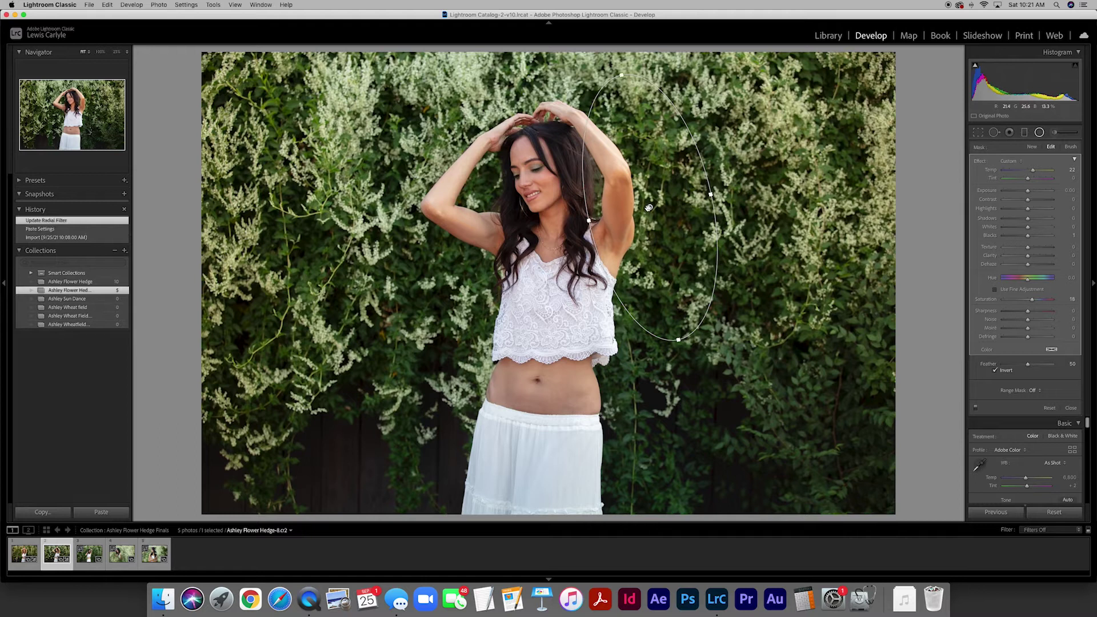
pyautogui.press('Delete')
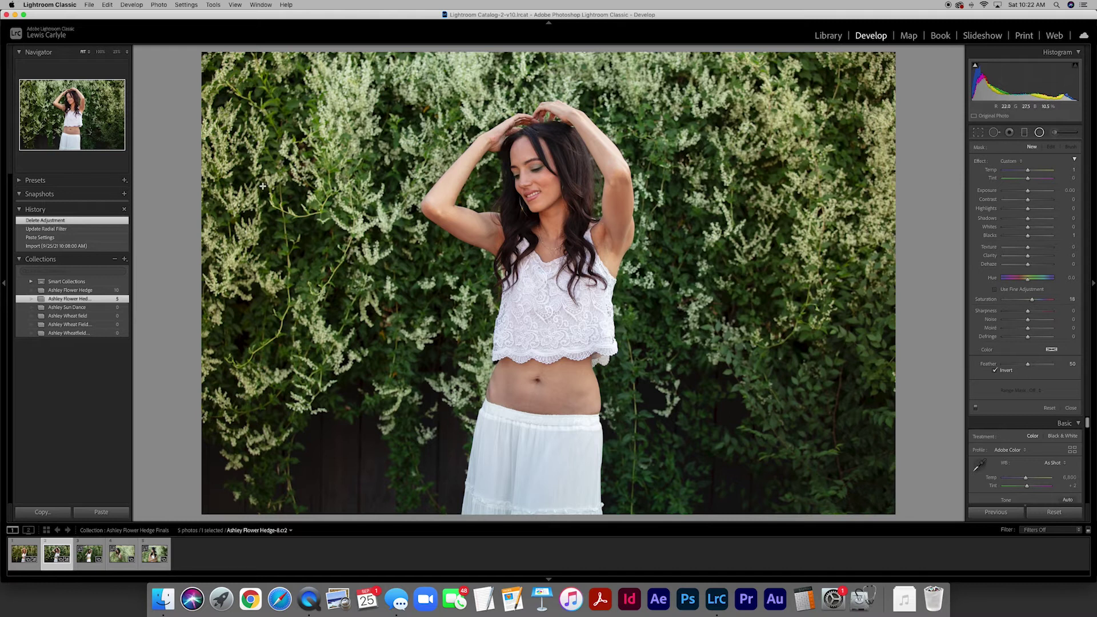
pyautogui.press('m')
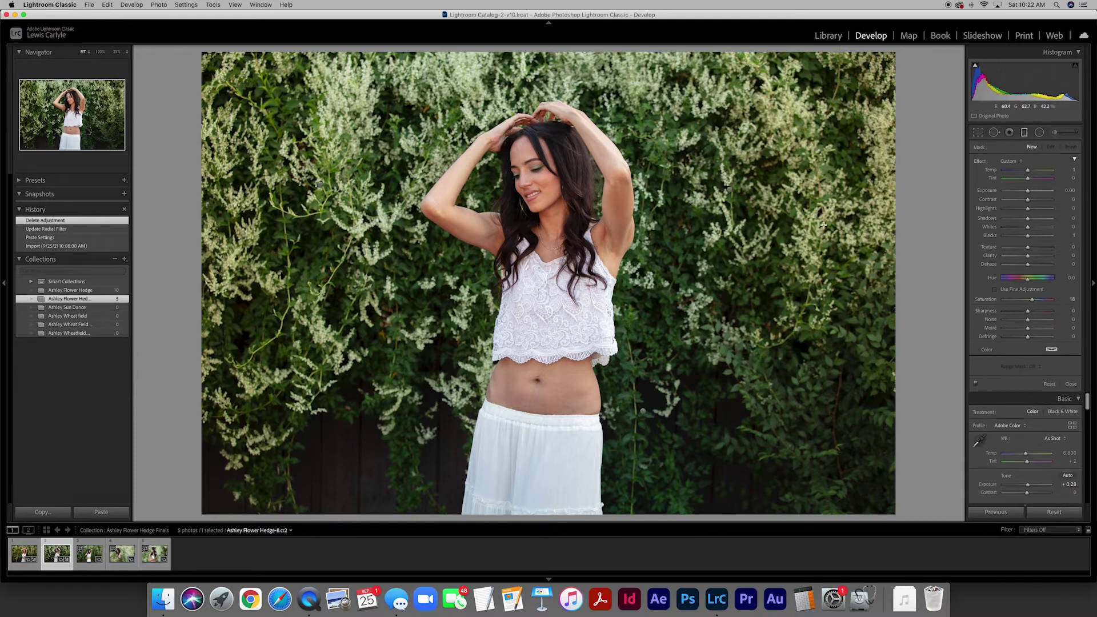
pyautogui.moveTo(728, 189)
pyautogui.mouseDown()
pyautogui.moveTo(710, 191)
pyautogui.moveTo(732, 190)
pyautogui.mouseUp()
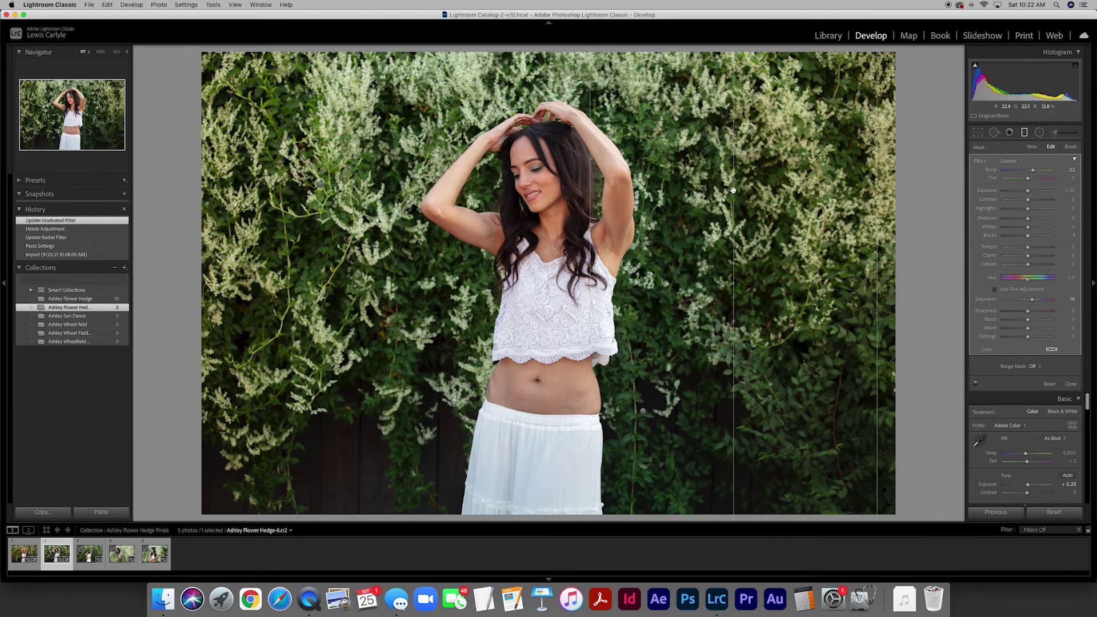
pyautogui.press('Delete')
pyautogui.click(319, 183)
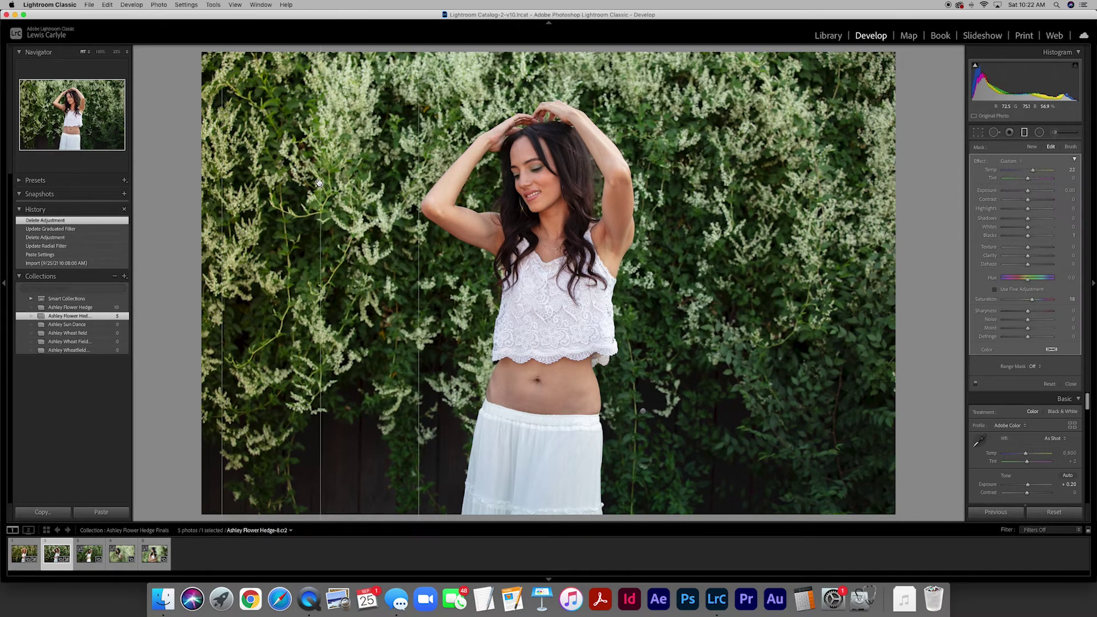
pyautogui.press('Delete')
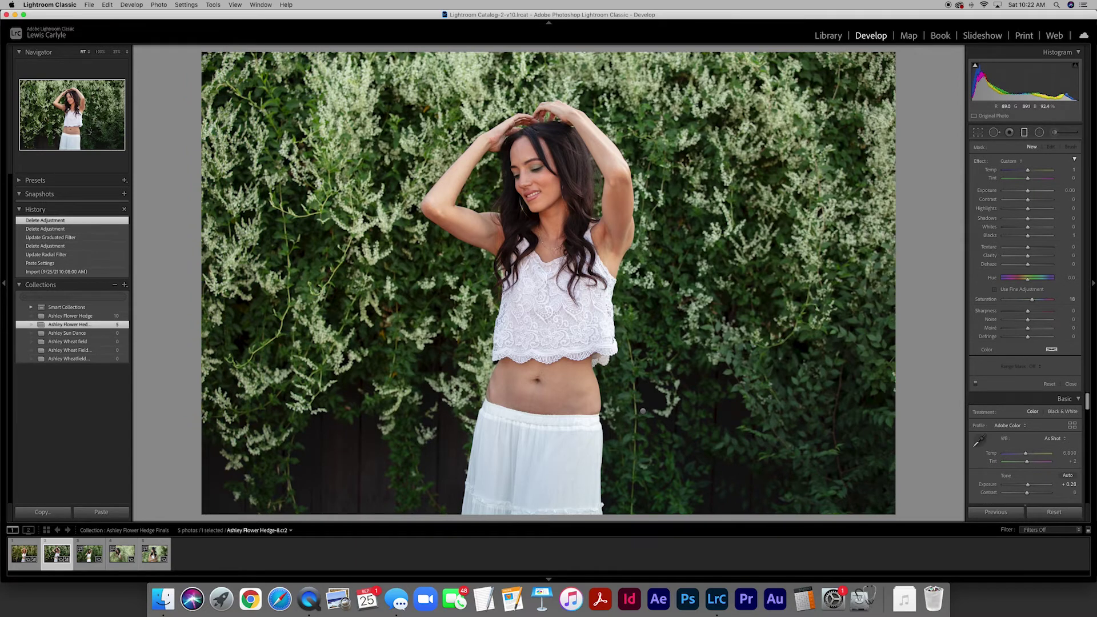
# Move the second photo's remaining graduated filter slightly down toward the skirt and check its coverage with the mask overlay.
pyautogui.moveTo(644, 411); pyautogui.dragTo(645, 433)
pyautogui.press('o')
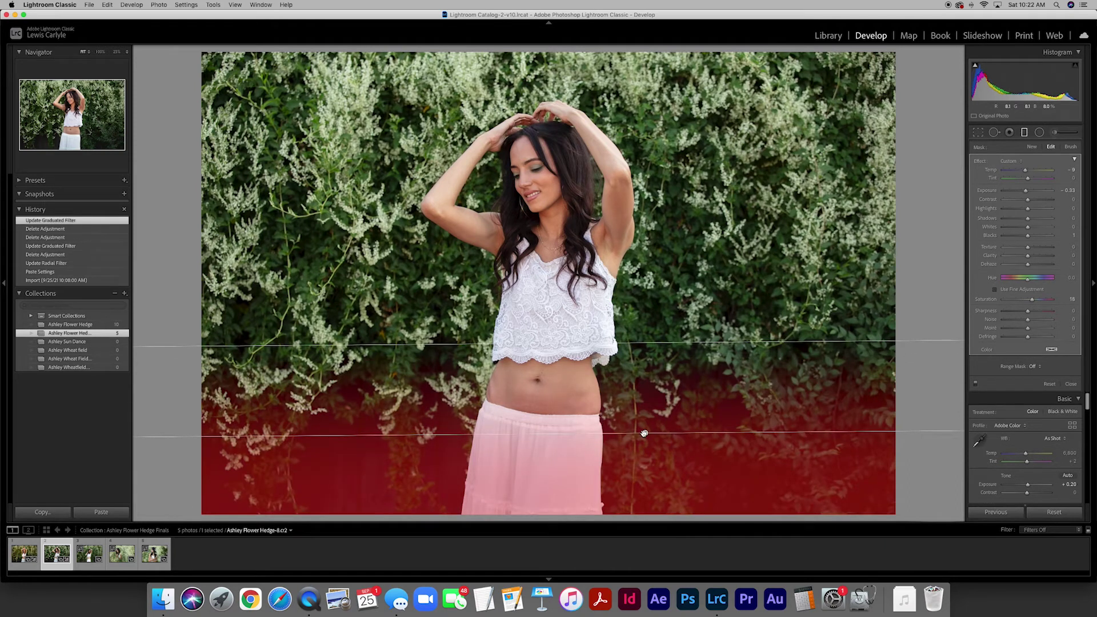
pyautogui.click(1071, 382)
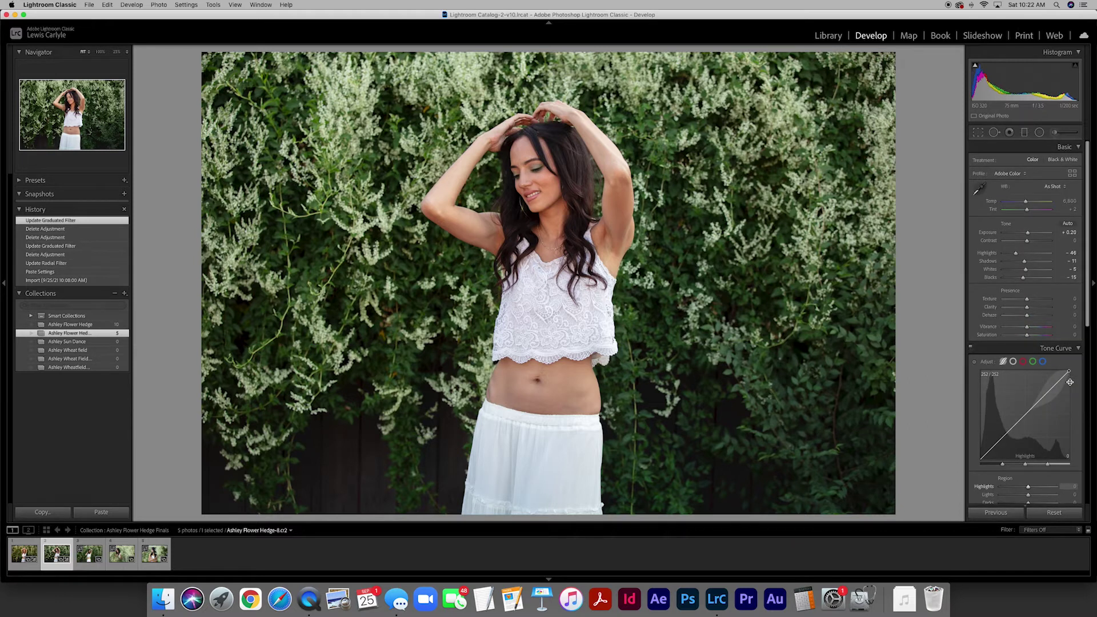
# Set the second photo's exposure to 0.35 and lower its highlights to about -65.
pyautogui.click(1066, 233)
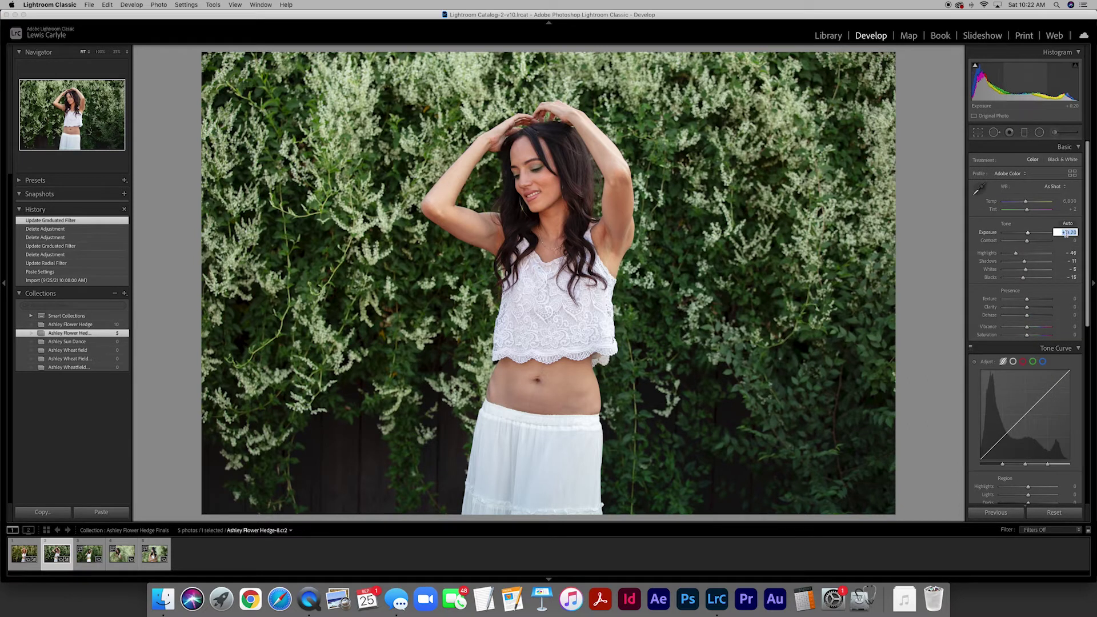
pyautogui.write('0.35')
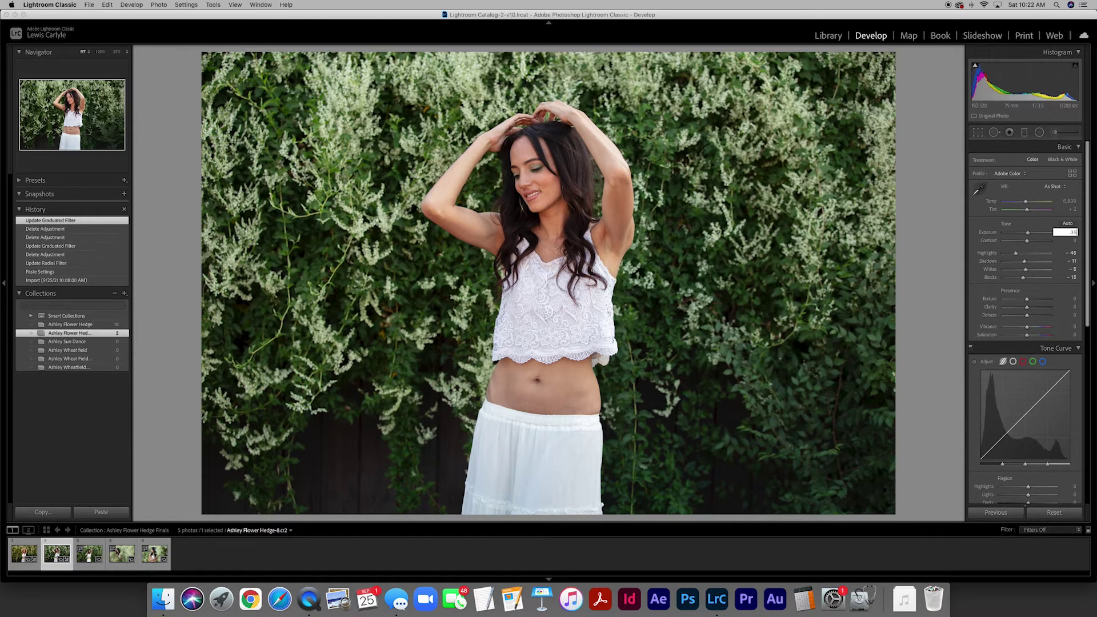
pyautogui.press('Return')
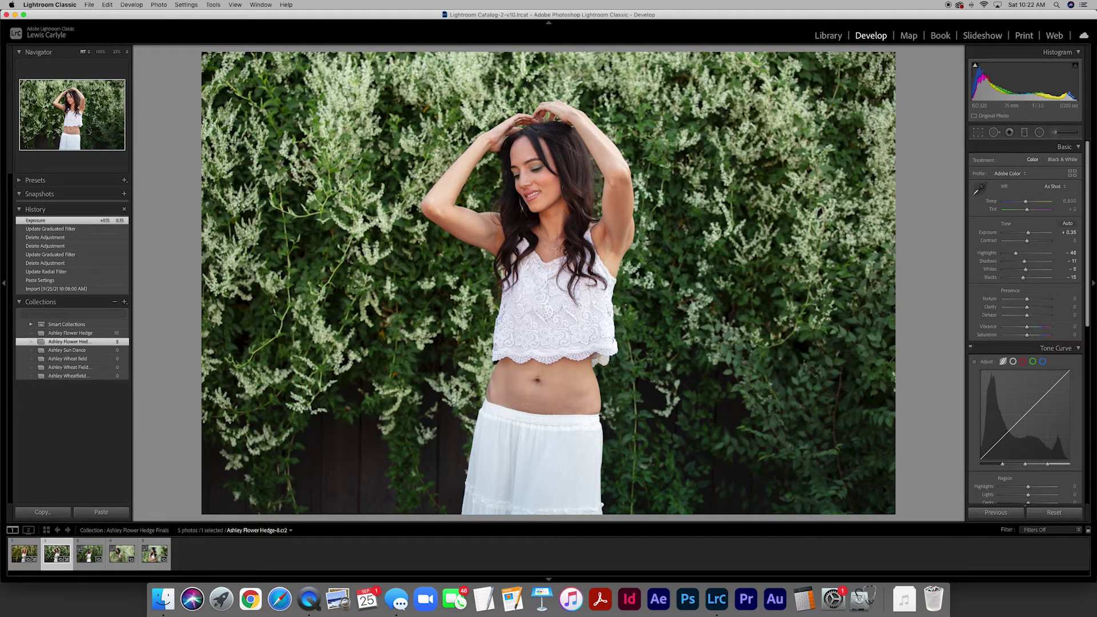
pyautogui.moveTo(1016, 254); pyautogui.dragTo(1012, 255)
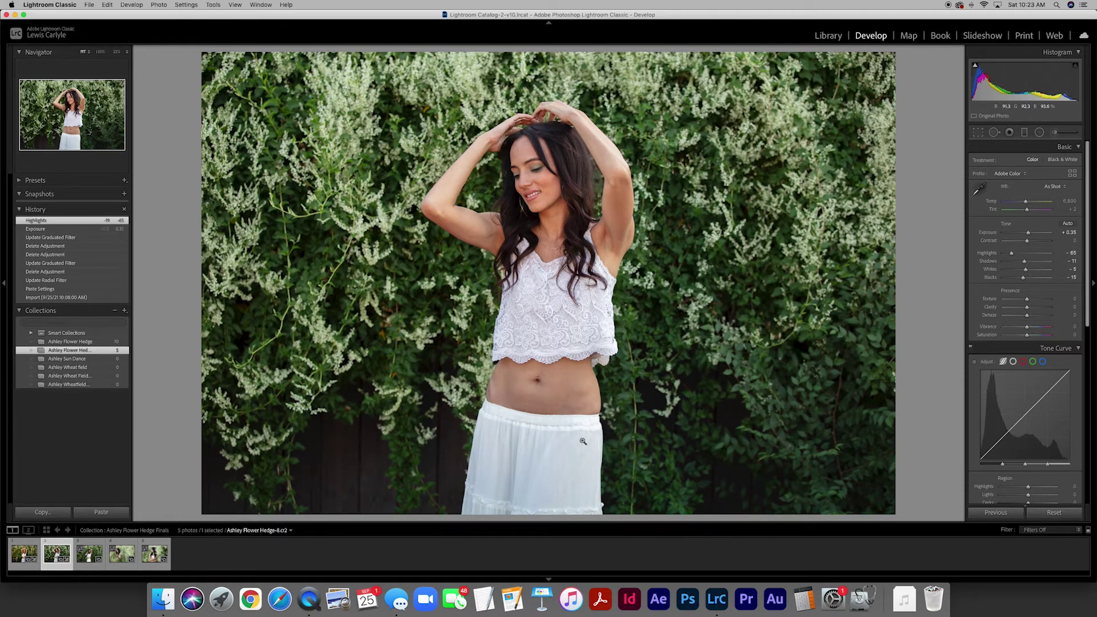
# Apply the second photo's settings to the third photo of the finals and set its highlights to about -29.
pyautogui.click(90, 553)
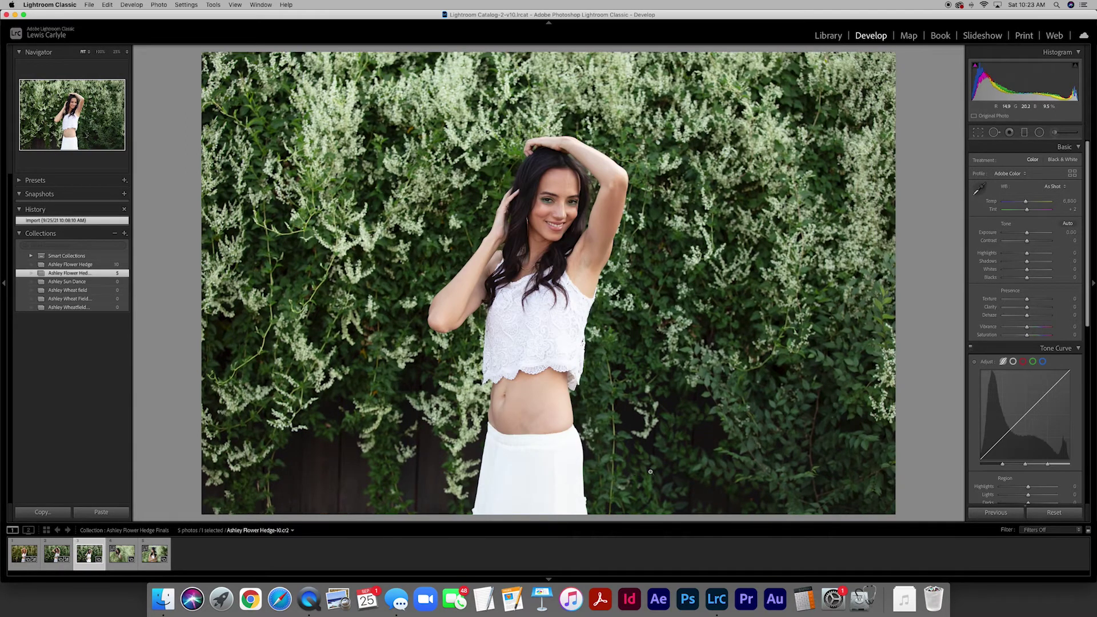
pyautogui.click(1002, 514)
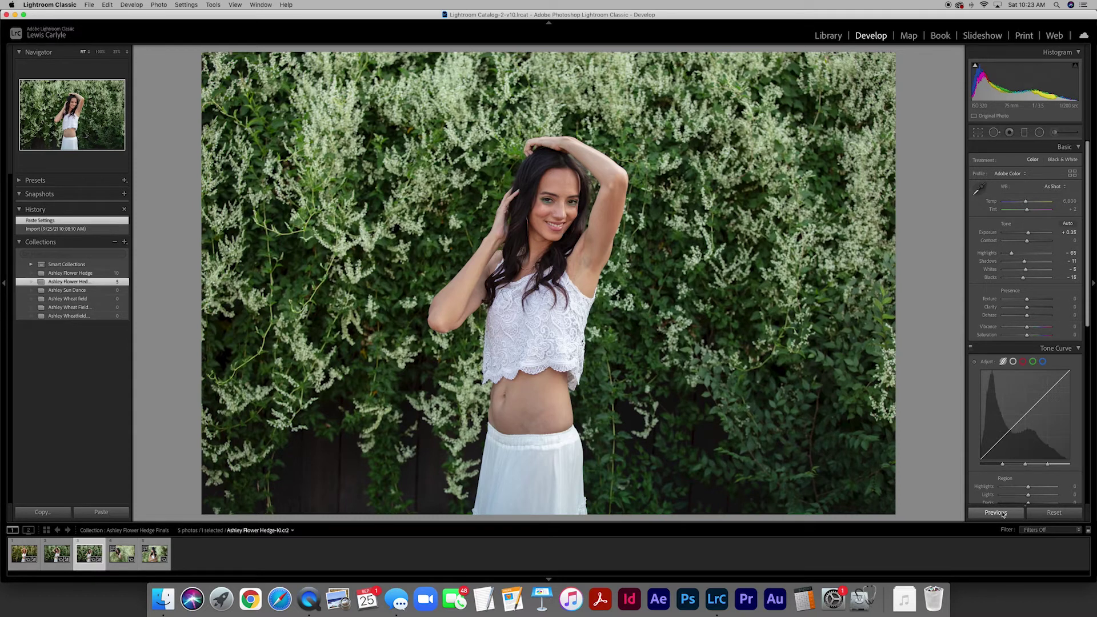
pyautogui.moveTo(1013, 255); pyautogui.dragTo(1022, 255)
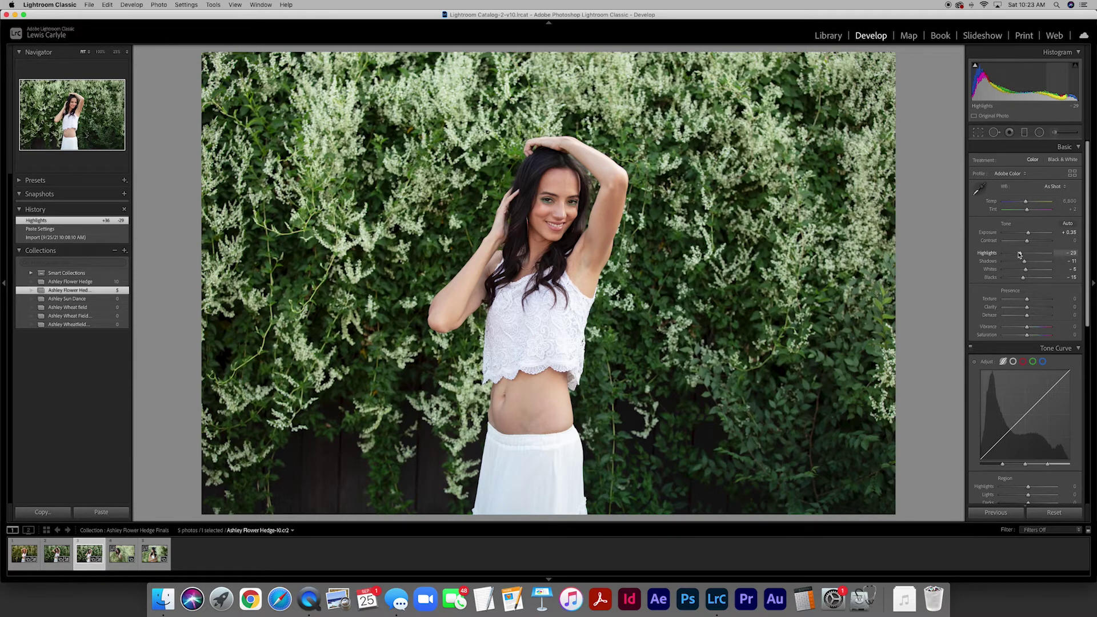
# Crop the third photo slightly tighter at its original aspect ratio and center the woman in the frame.
pyautogui.click(979, 132)
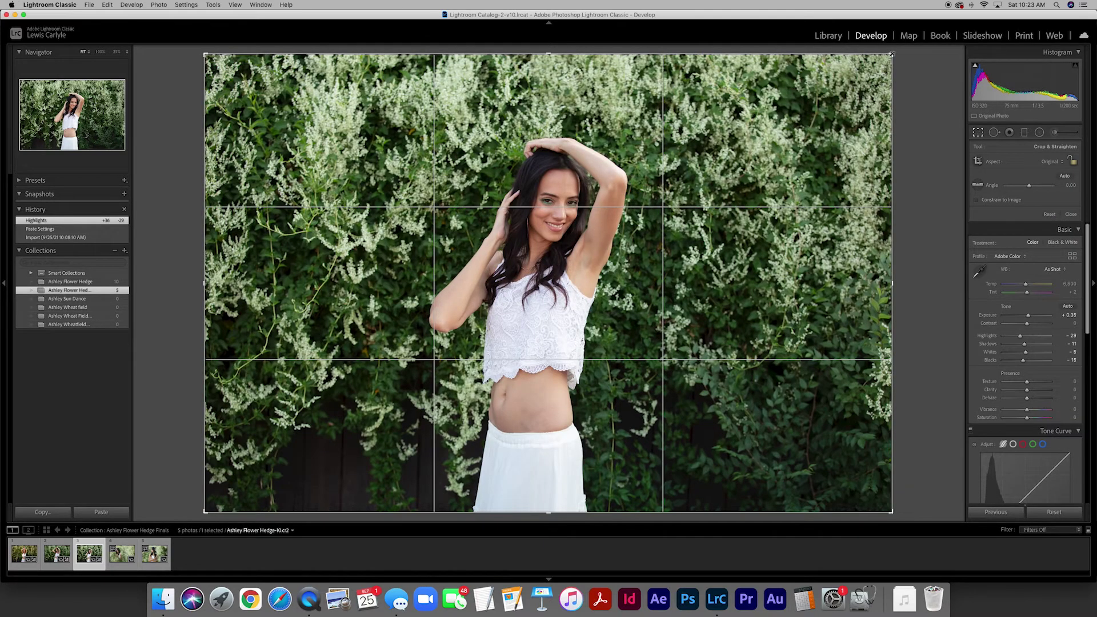
pyautogui.moveTo(891, 54); pyautogui.dragTo(863, 77)
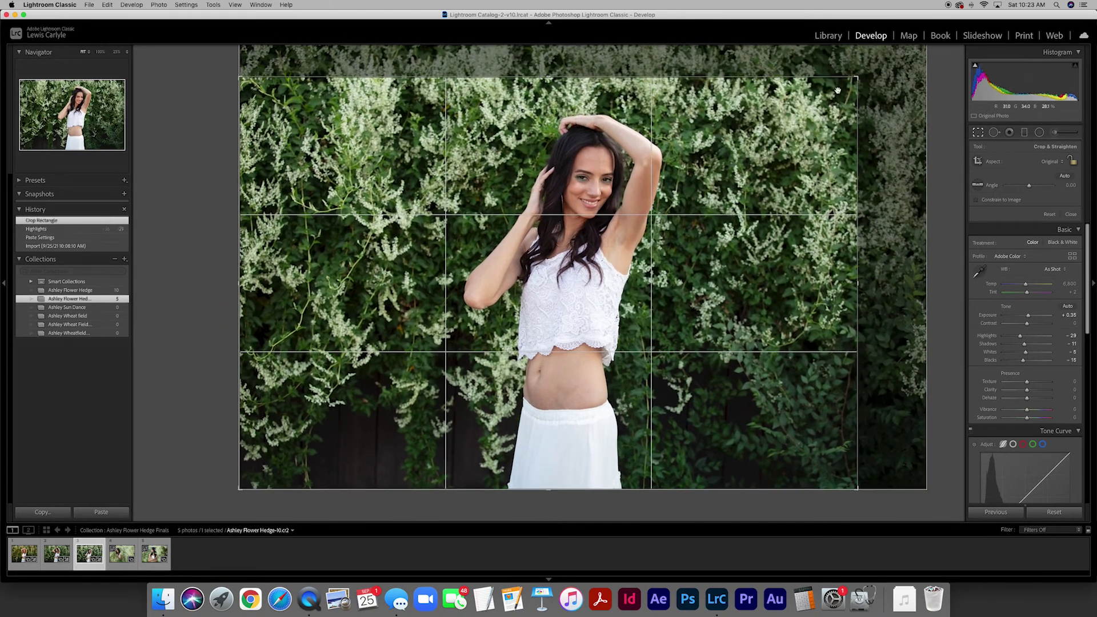
pyautogui.moveTo(658, 189); pyautogui.dragTo(628, 189)
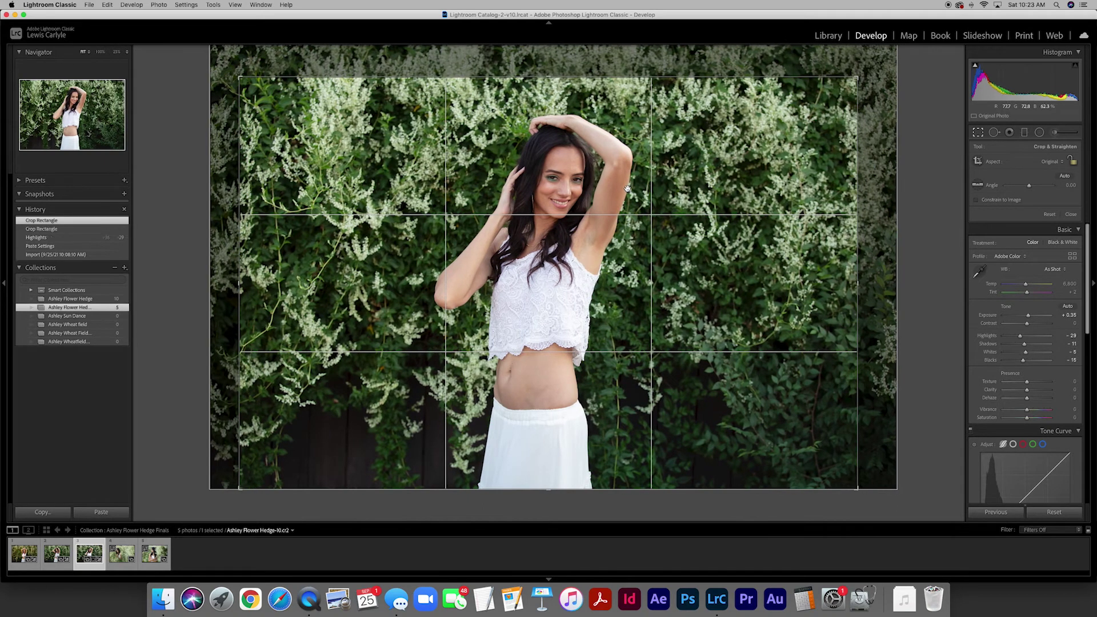
pyautogui.press('Return')
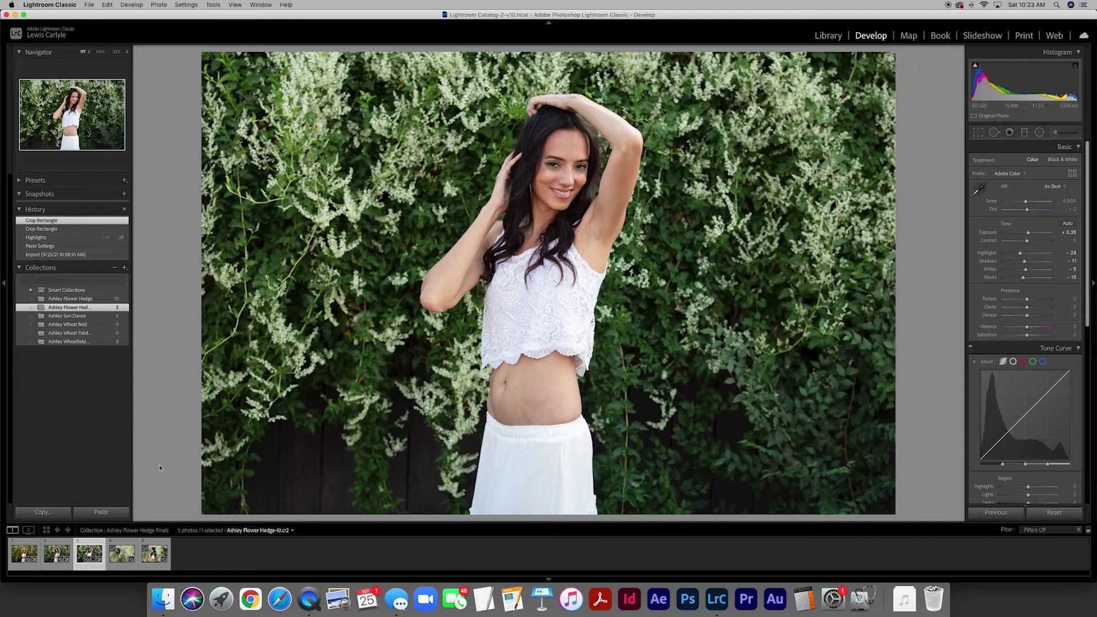
# Set the fourth photo's exposure to 0.25 and its highlights to about -49.
pyautogui.click(120, 554)
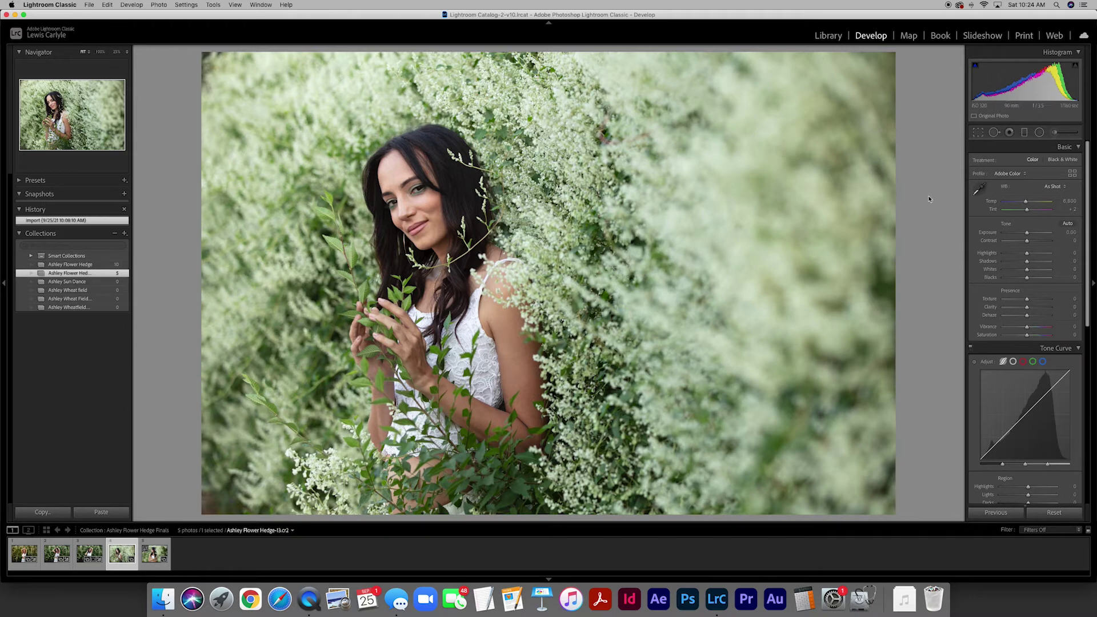
pyautogui.click(1067, 233)
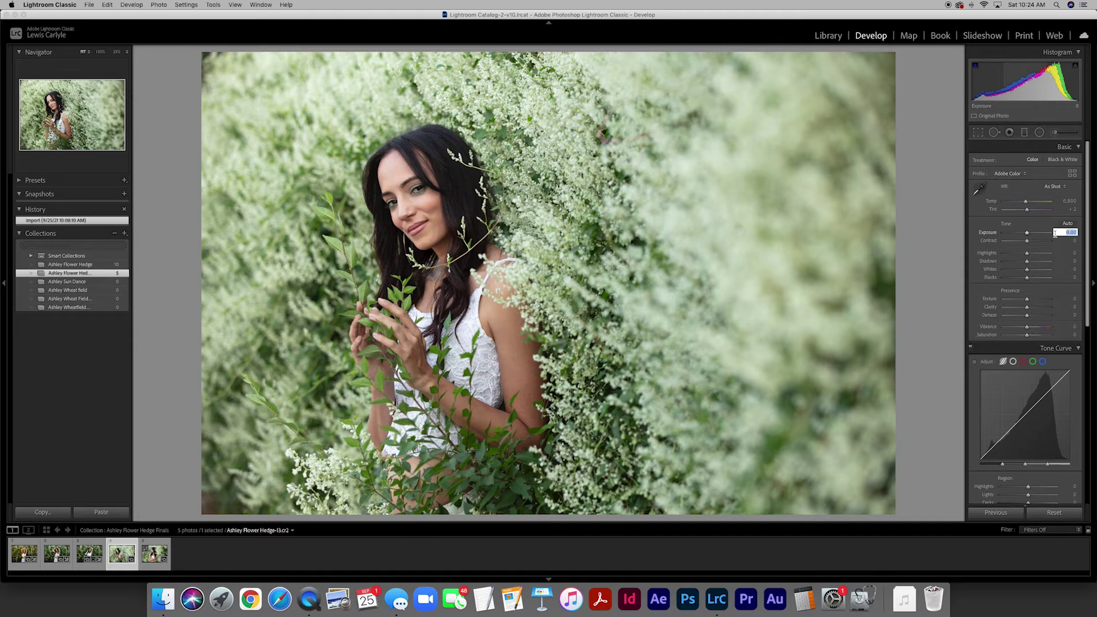
pyautogui.write('.25')
pyautogui.press('Return')
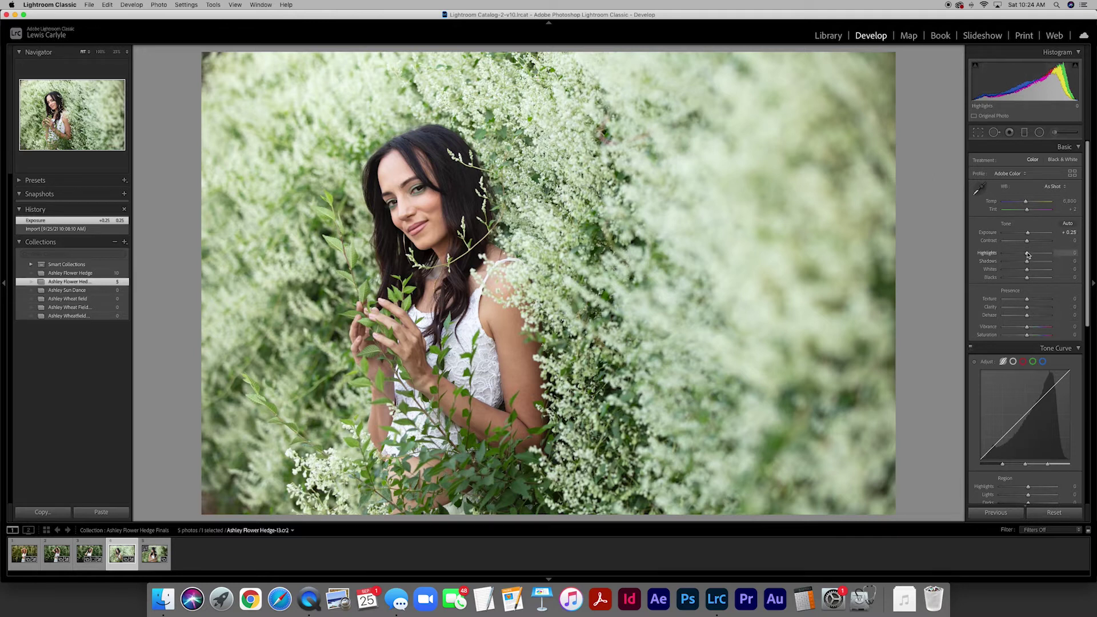
pyautogui.moveTo(1027, 255); pyautogui.dragTo(1006, 256)
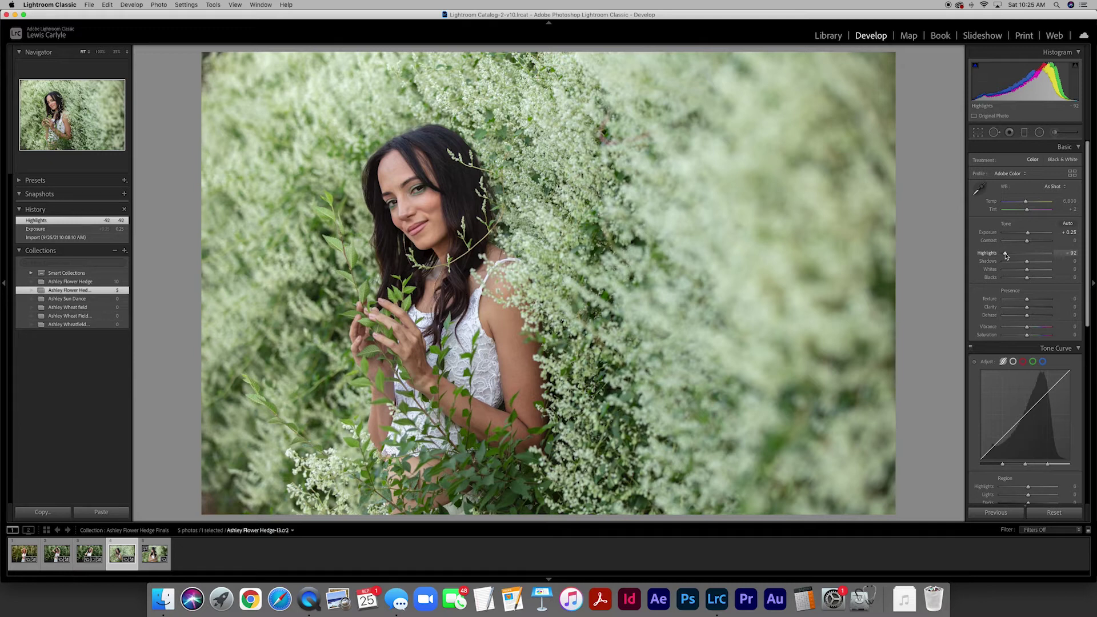
pyautogui.moveTo(1006, 256); pyautogui.dragTo(1016, 257)
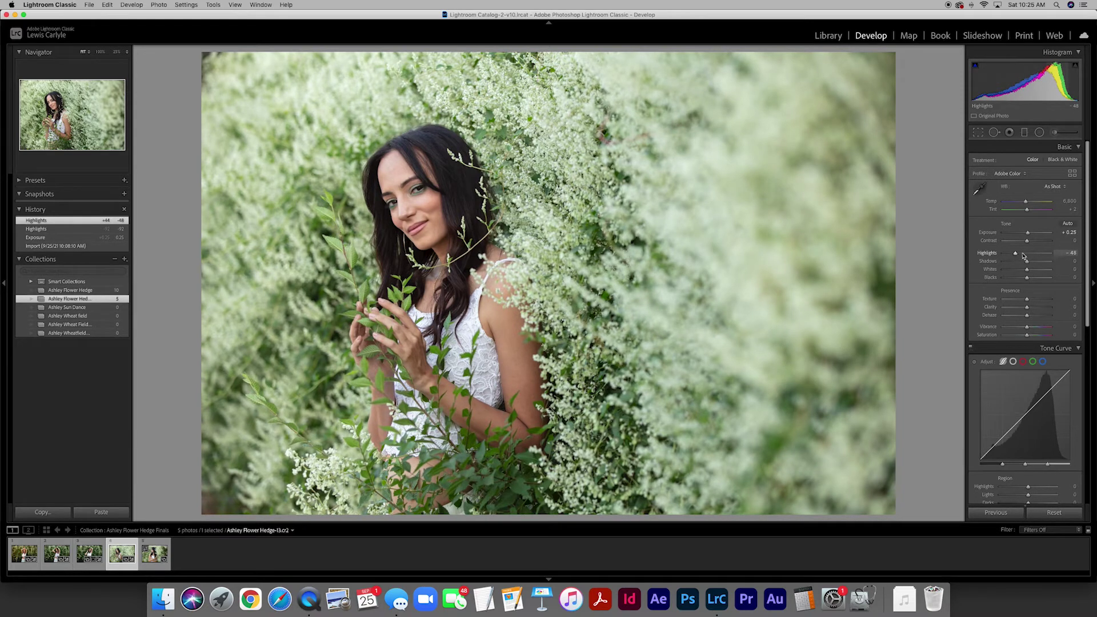
# Set the fourth photo's exposure to 0.10 and lower its shadows to about -6 and blacks to about -8.
pyautogui.click(1073, 232)
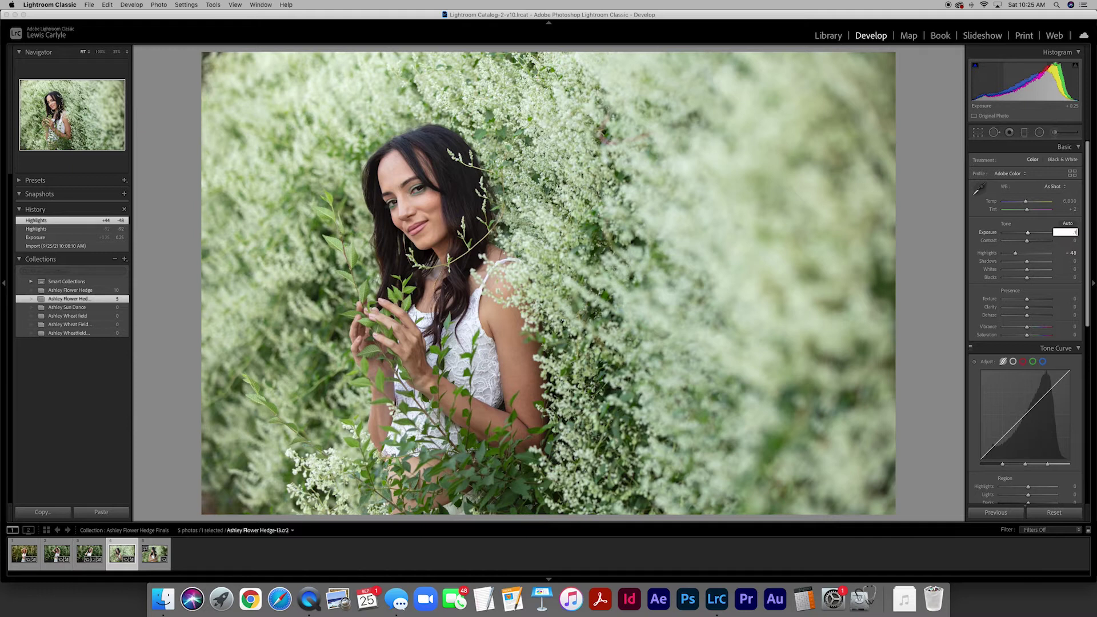
pyautogui.write('0.1')
pyautogui.press('Return')
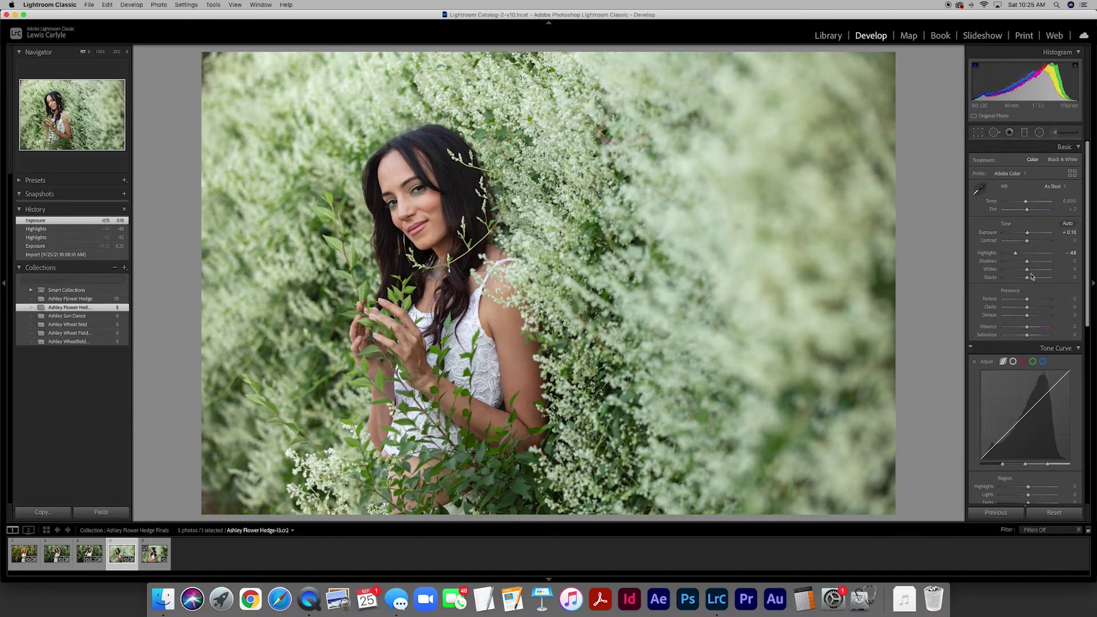
pyautogui.moveTo(1027, 262); pyautogui.dragTo(1026, 280)
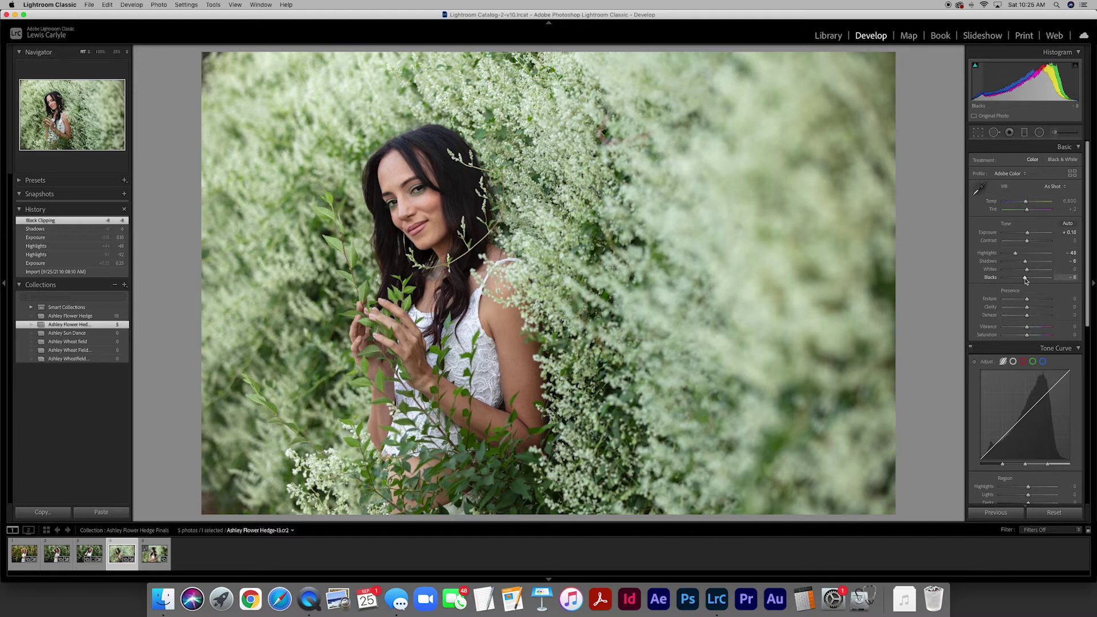
# Add a tall radial filter over the hedge behind the woman's back and lower its exposure to about -0.38.
pyautogui.click(1039, 133)
pyautogui.moveTo(588, 258); pyautogui.dragTo(668, 474)
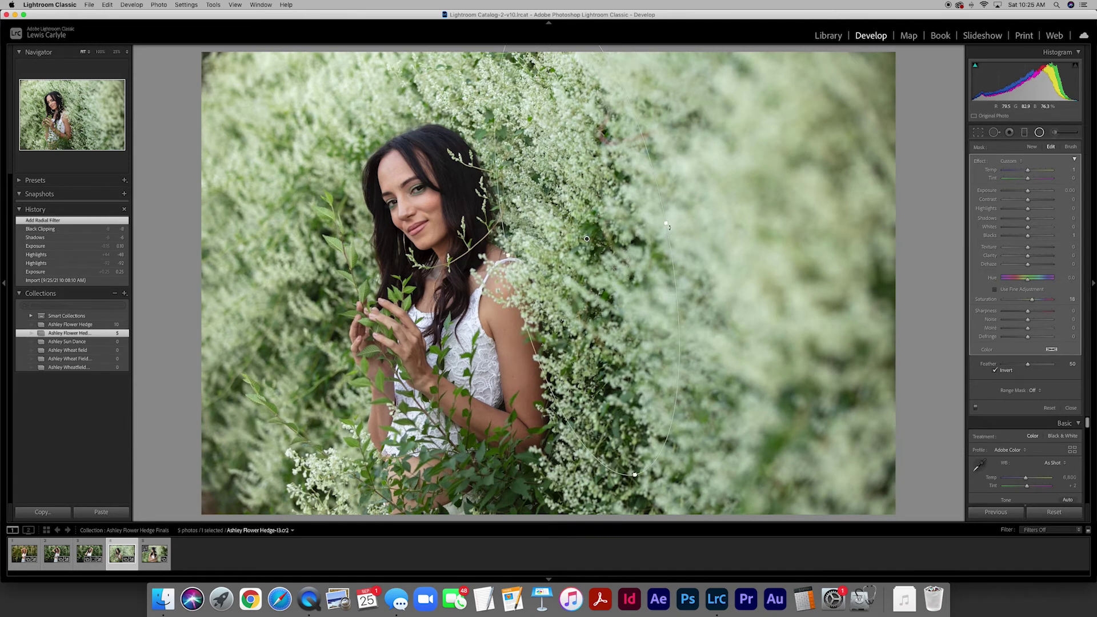
pyautogui.moveTo(587, 239); pyautogui.dragTo(590, 264)
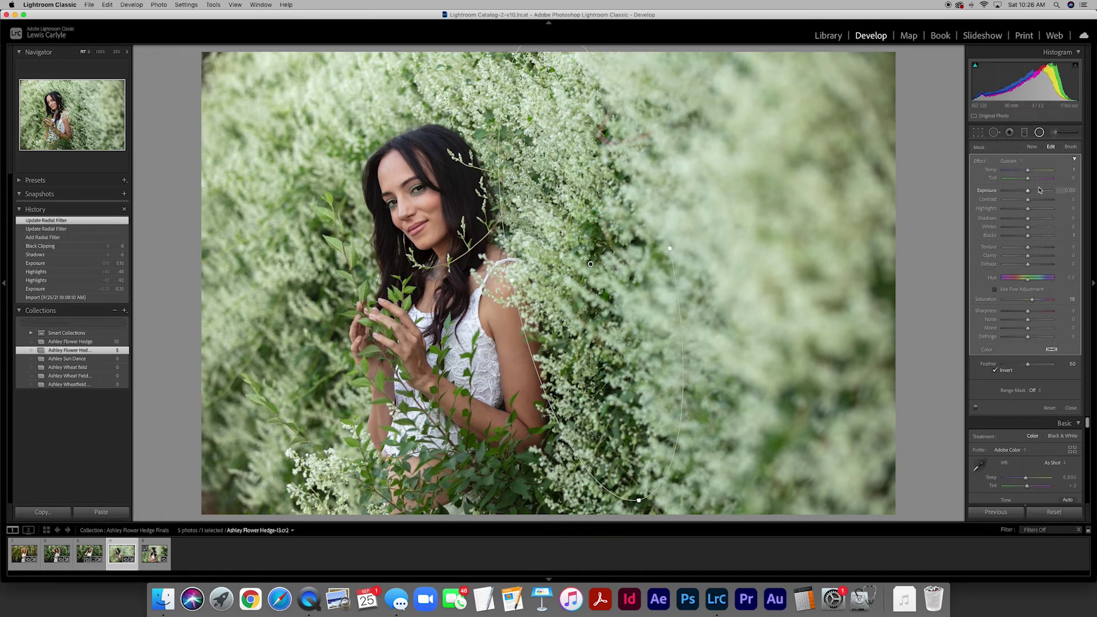
pyautogui.moveTo(1028, 192); pyautogui.dragTo(1026, 192)
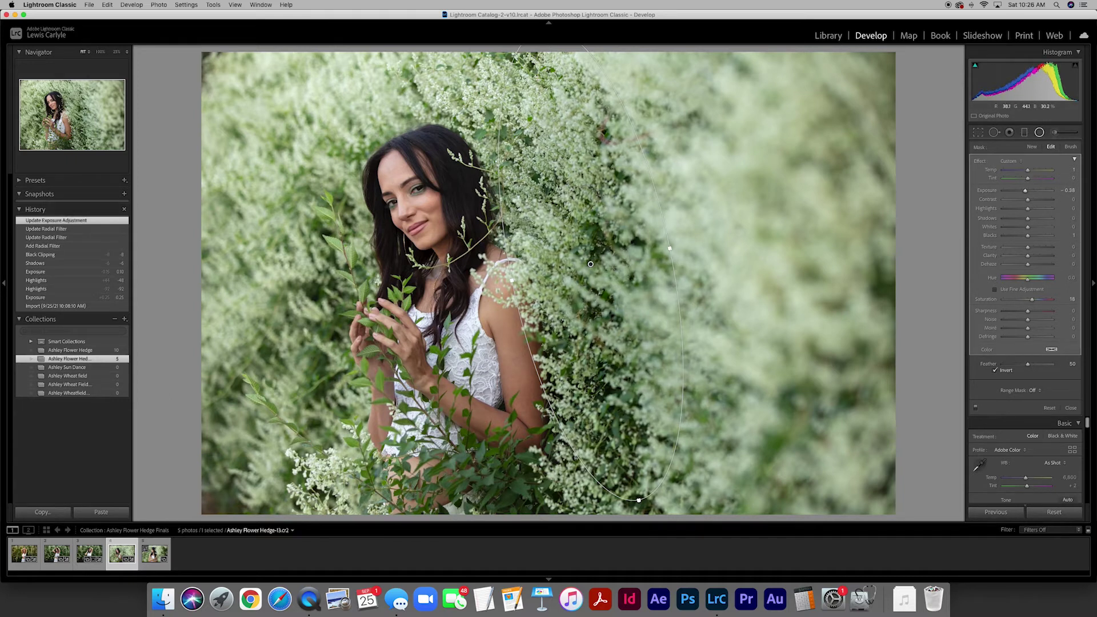
# Add another radial filter over the foliage in front of the woman's hands and lower its exposure to about -0.46.
pyautogui.moveTo(297, 298); pyautogui.dragTo(362, 457)
pyautogui.moveTo(296, 267); pyautogui.dragTo(306, 328)
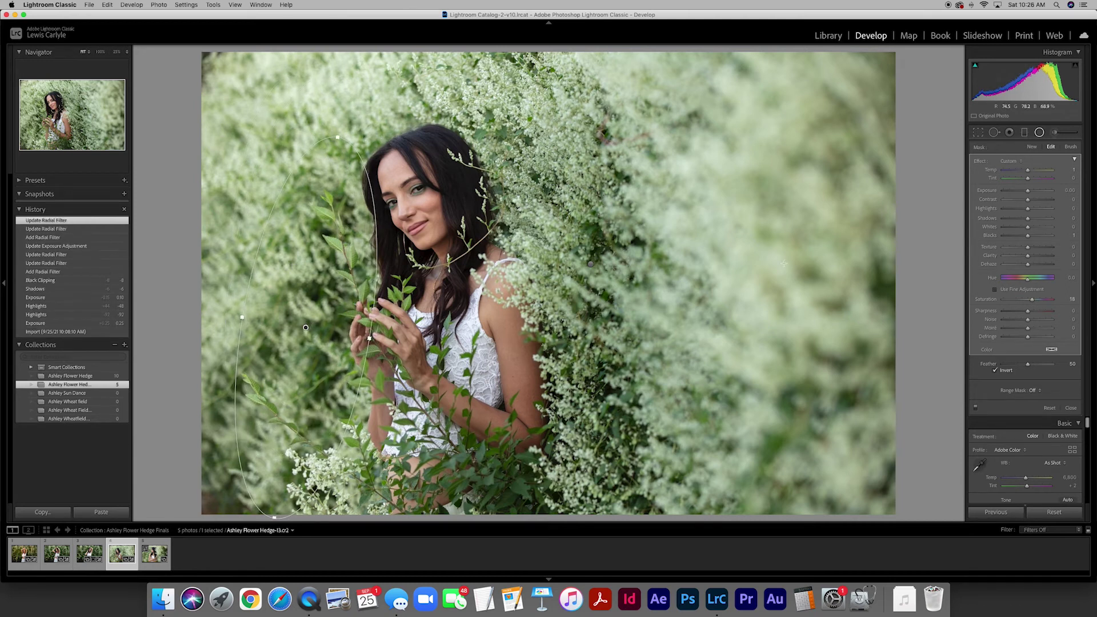
pyautogui.moveTo(1027, 190); pyautogui.dragTo(1025, 191)
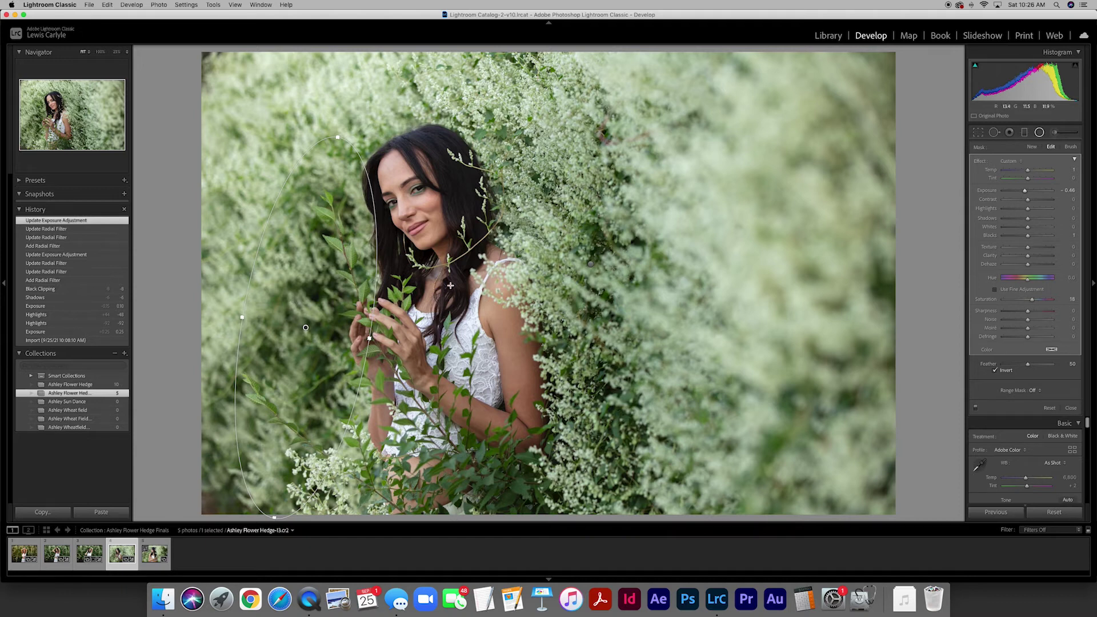
# Add a radial filter over the woman's face and upper body and raise its exposure to about 0.18.
pyautogui.moveTo(434, 293); pyautogui.dragTo(530, 487)
pyautogui.moveTo(478, 299); pyautogui.dragTo(485, 291)
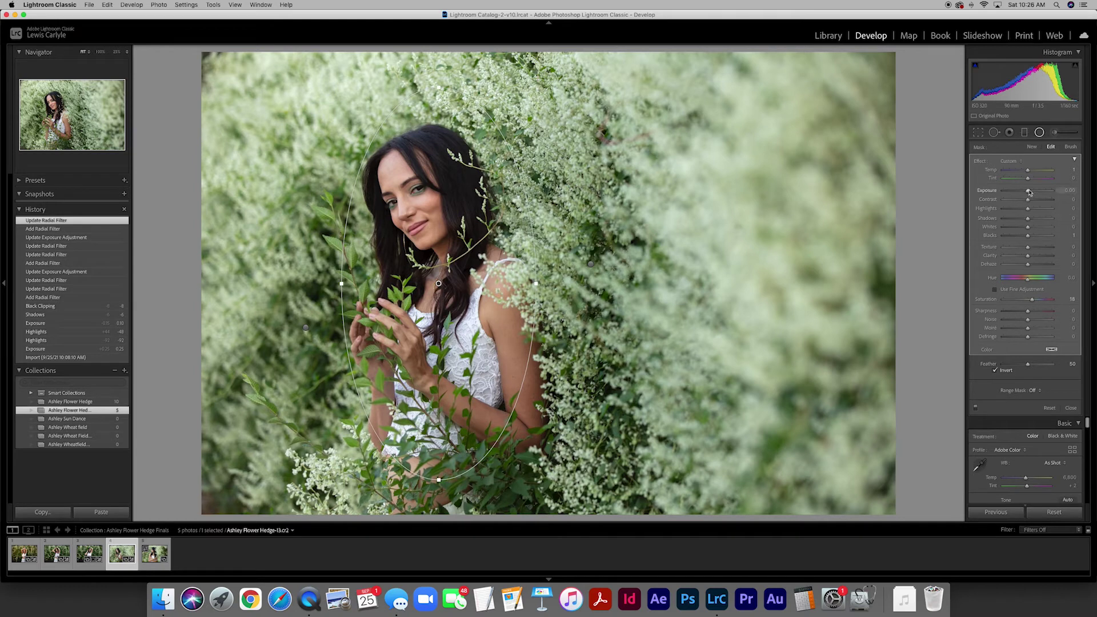
pyautogui.moveTo(1041, 193)
pyautogui.mouseDown()
pyautogui.moveTo(1053, 193)
pyautogui.moveTo(1015, 194)
pyautogui.moveTo(1056, 193)
pyautogui.moveTo(1018, 194)
pyautogui.moveTo(1046, 193)
pyautogui.moveTo(1029, 194)
pyautogui.mouseUp()
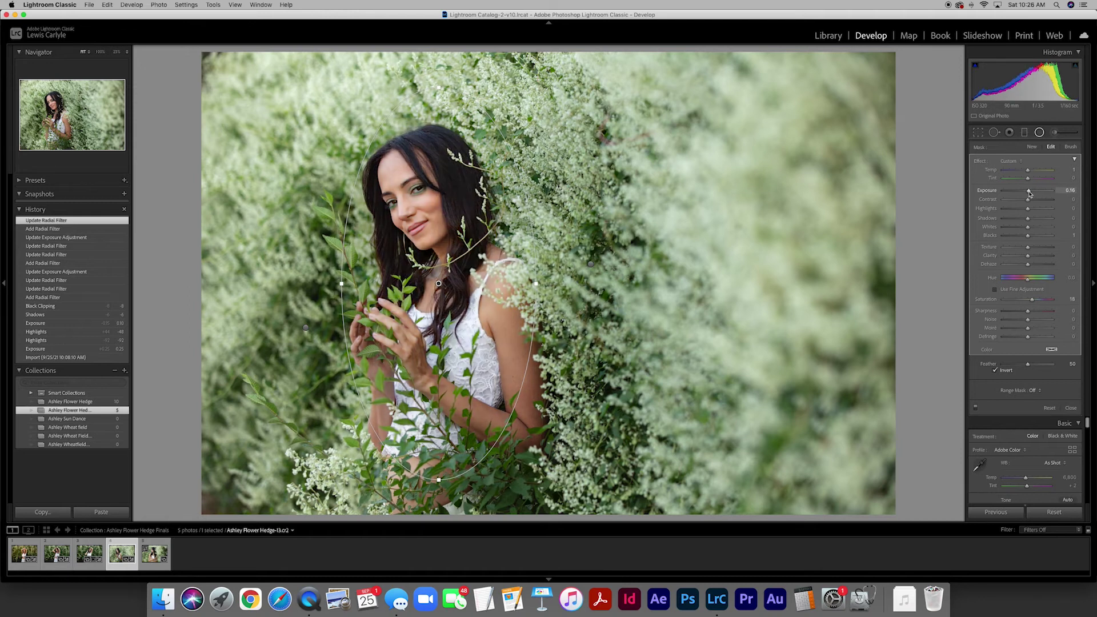
pyautogui.moveTo(1030, 194); pyautogui.dragTo(1029, 194)
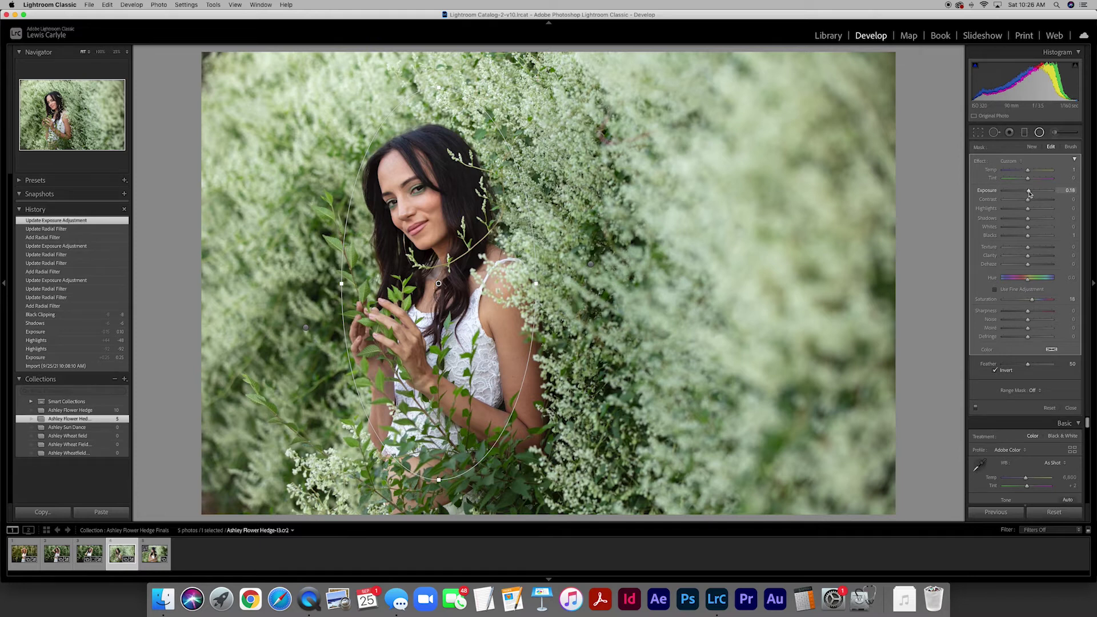
pyautogui.click(1070, 407)
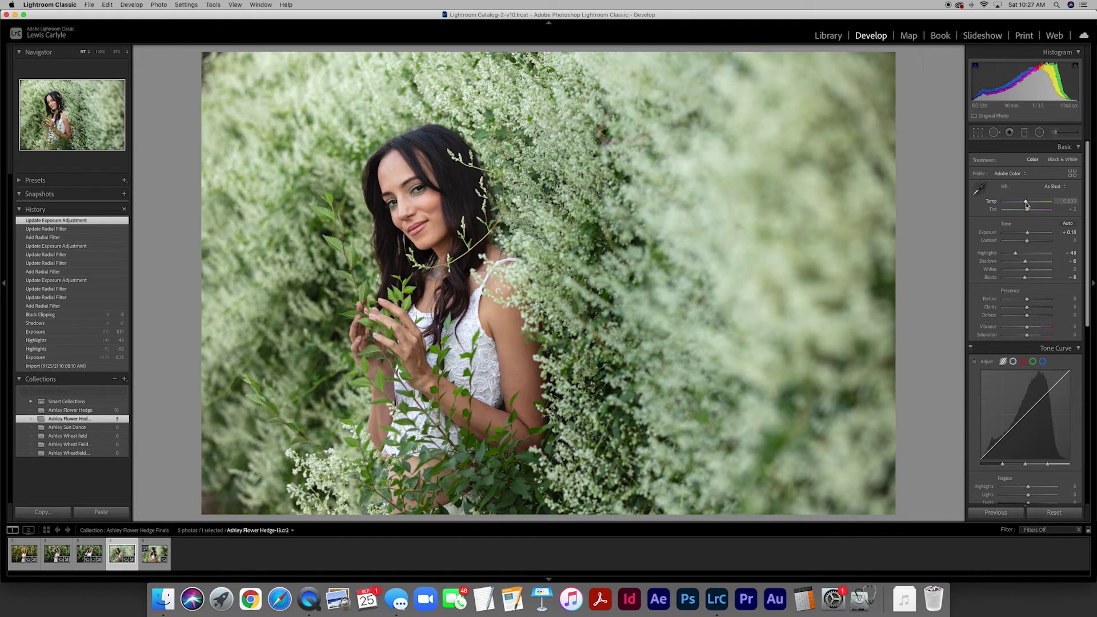
# Cool the fourth photo's white balance temperature to about 6,082.
pyautogui.moveTo(1026, 204)
pyautogui.mouseDown()
pyautogui.moveTo(1040, 204)
pyautogui.moveTo(1024, 205)
pyautogui.mouseUp()
pyautogui.moveTo(1025, 205); pyautogui.dragTo(1023, 205)
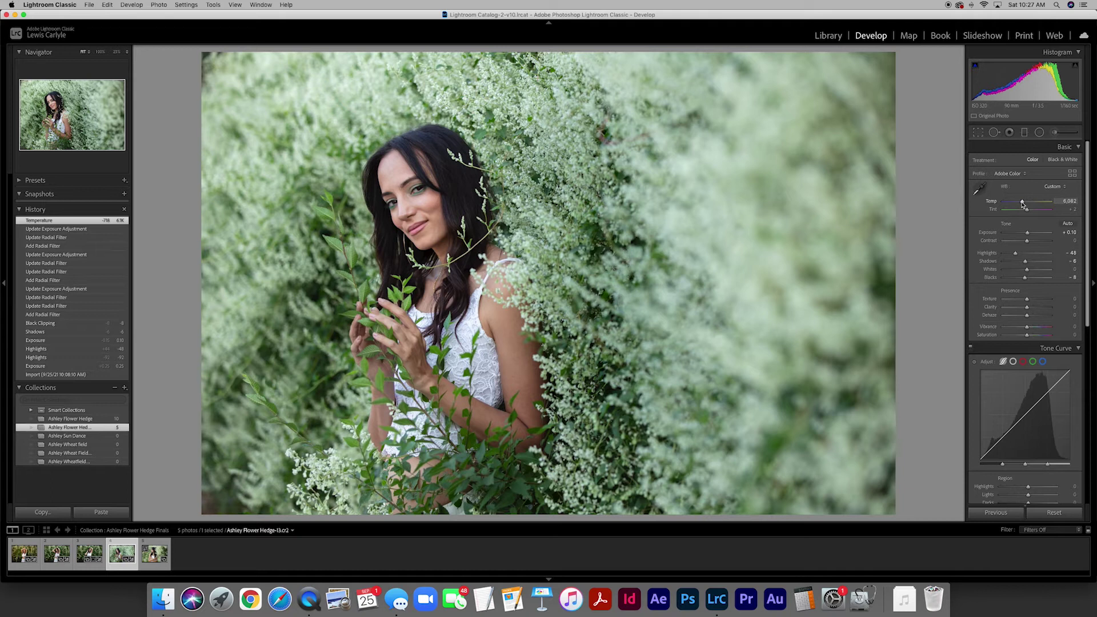
# Add a graduated filter from the photo's right edge over the blurred hedge, with temperature about -6 and exposure about -0.38.
pyautogui.click(1025, 132)
pyautogui.moveTo(886, 221); pyautogui.dragTo(644, 222)
pyautogui.moveTo(1028, 172); pyautogui.dragTo(1026, 193)
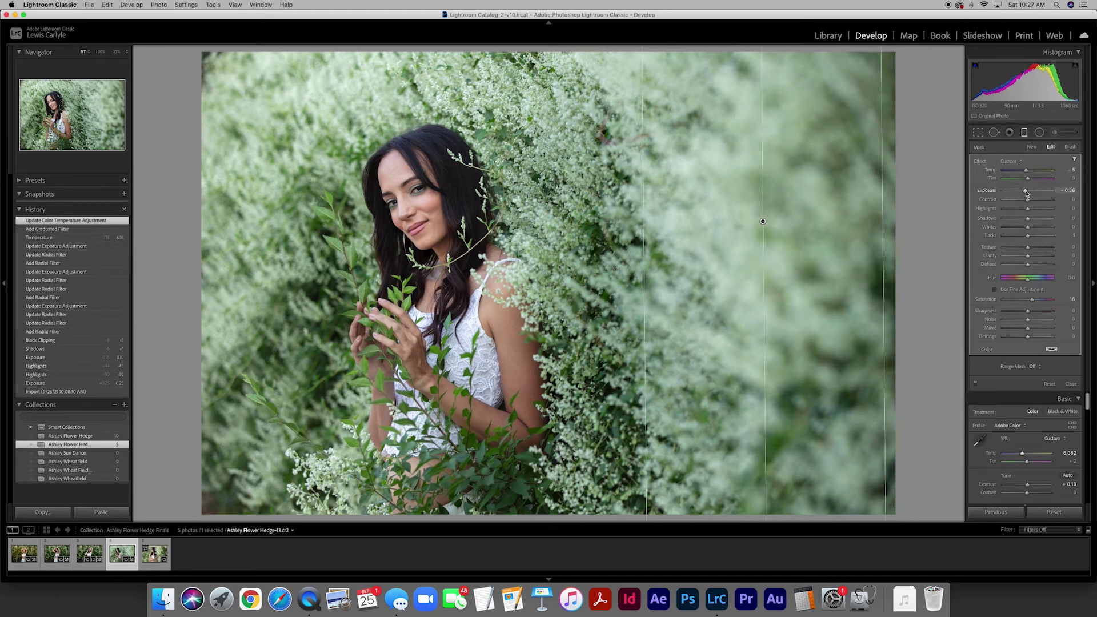
pyautogui.moveTo(646, 255)
pyautogui.mouseDown()
pyautogui.moveTo(601, 255)
pyautogui.moveTo(638, 255)
pyautogui.mouseUp()
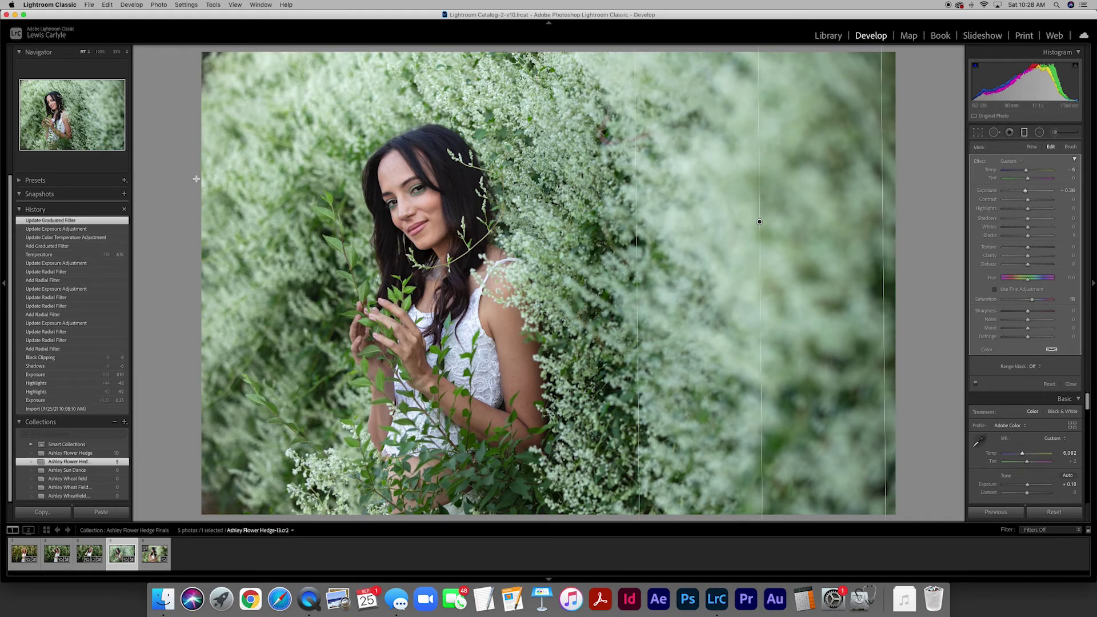
# Darken the photo's upper left corner and lower edge with two more graduated filters at about -0.56 exposure.
pyautogui.moveTo(213, 62); pyautogui.dragTo(337, 164)
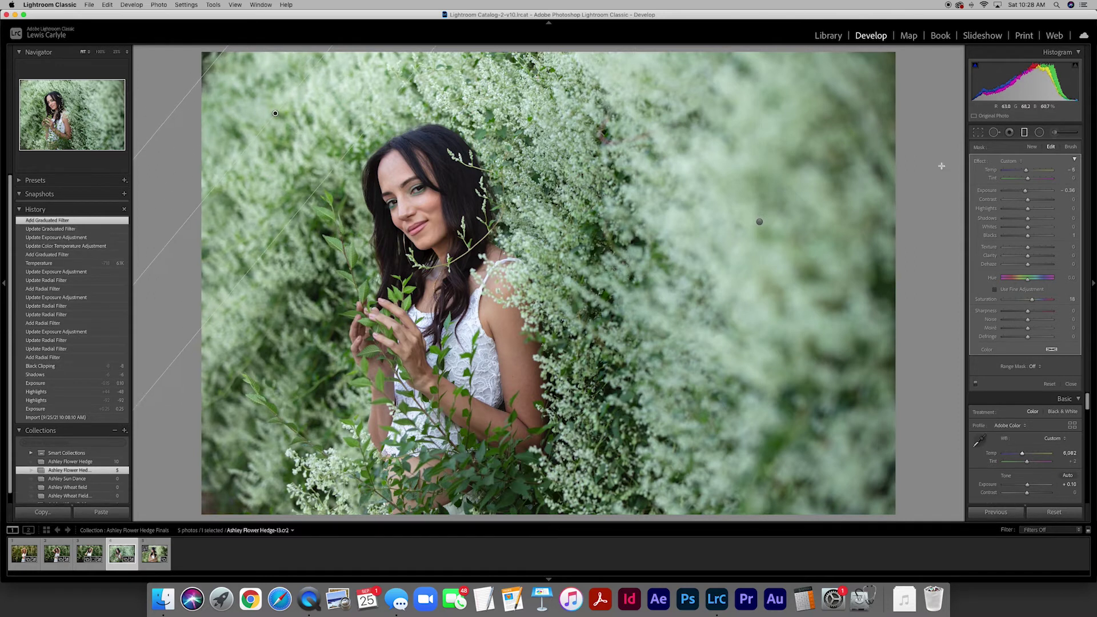
pyautogui.moveTo(1032, 193); pyautogui.dragTo(1025, 192)
pyautogui.moveTo(489, 503); pyautogui.dragTo(490, 357)
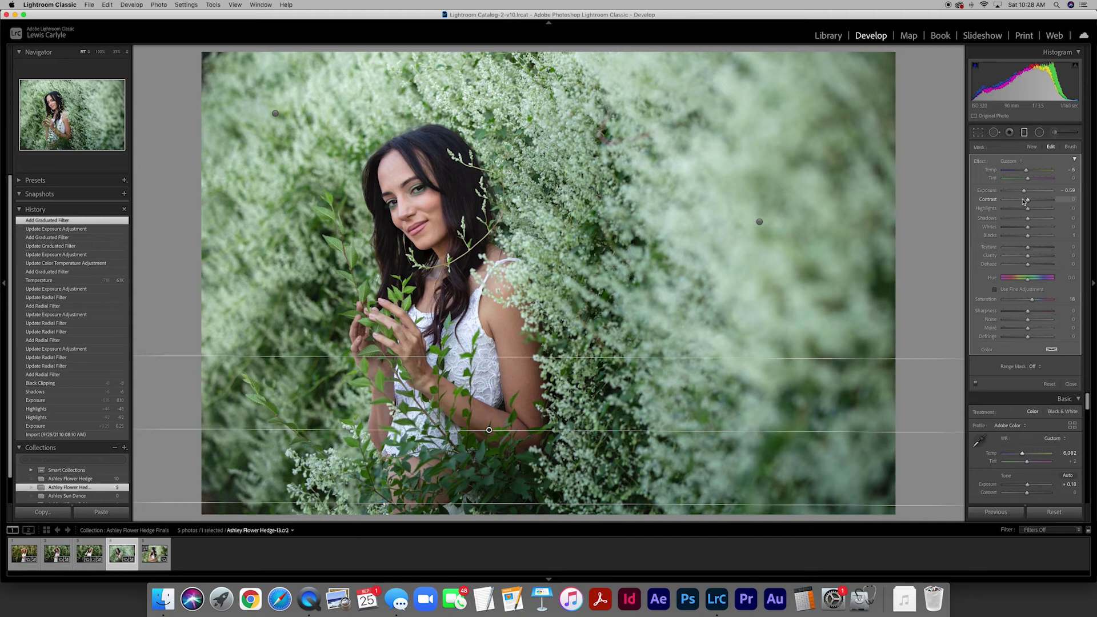
pyautogui.click(1069, 383)
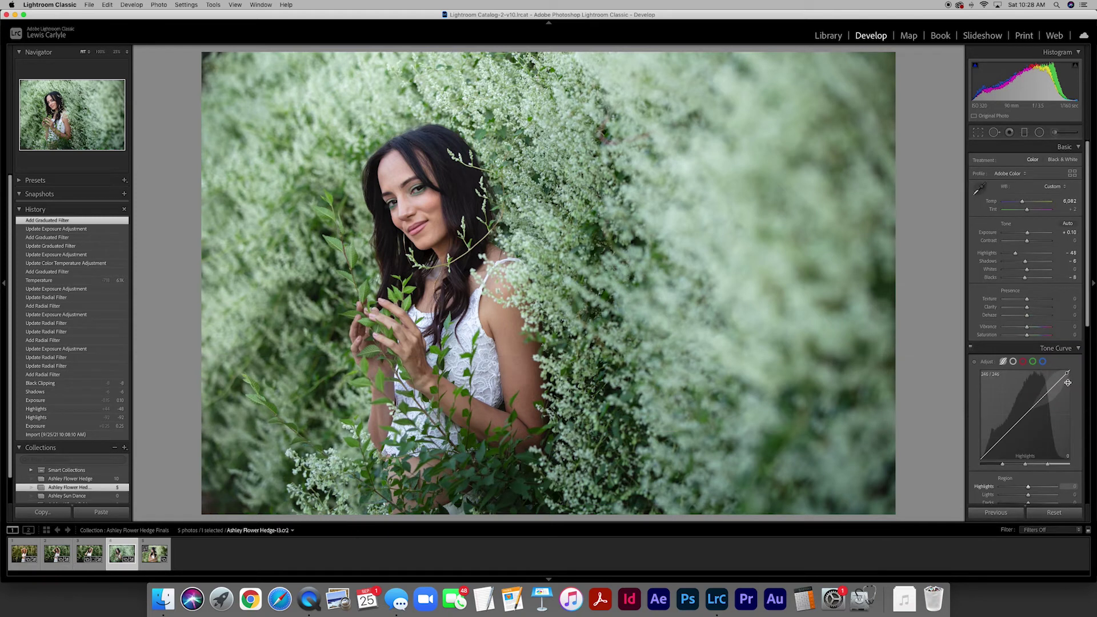
# Set the fourth photo's overall exposure to 0.20.
pyautogui.click(1072, 232)
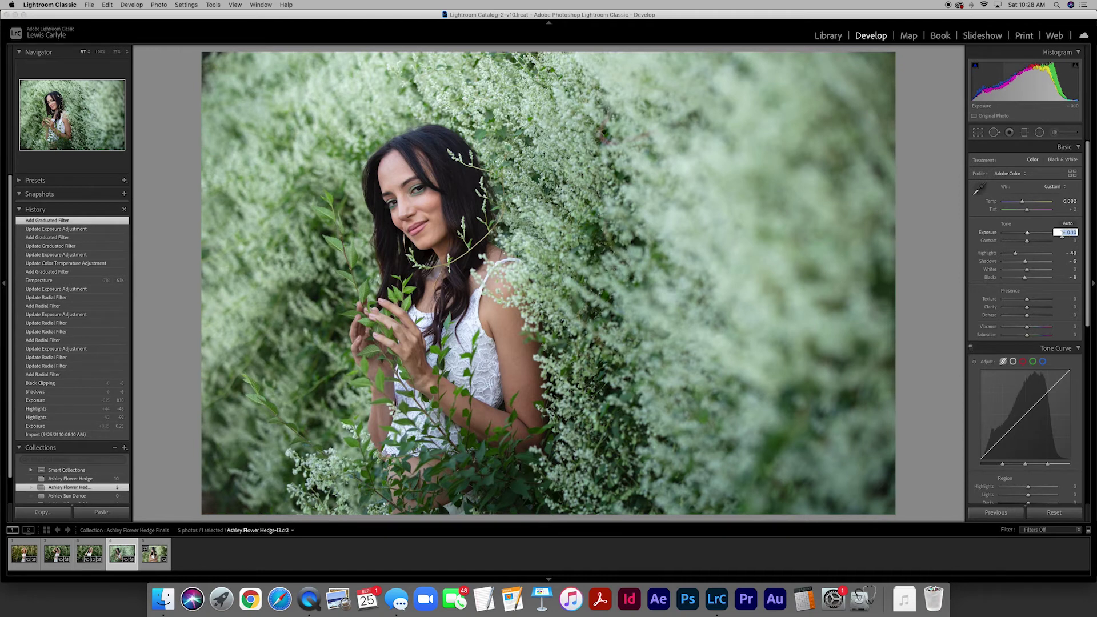
pyautogui.write('0.2')
pyautogui.press('Return')
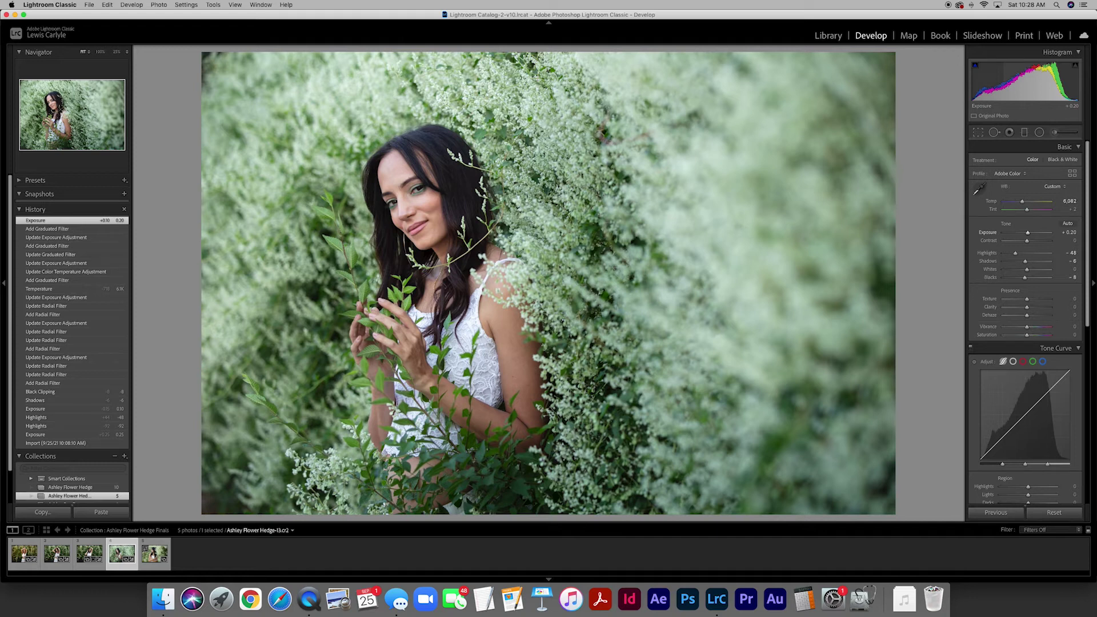
# Apply the fourth photo's settings to the fifth photo of the finals.
pyautogui.click(153, 558)
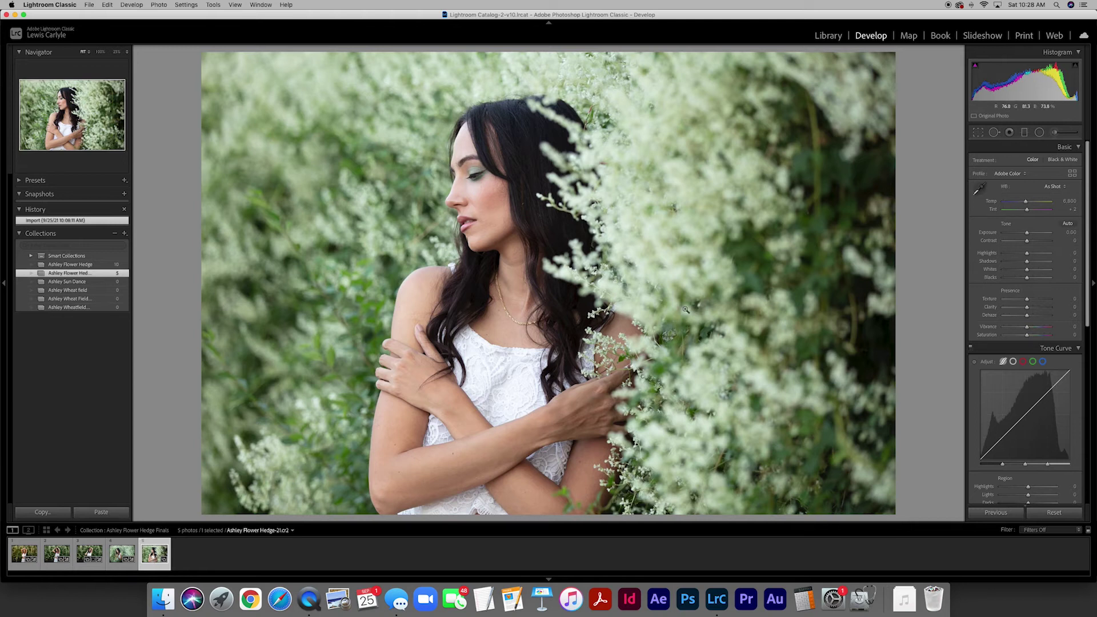
pyautogui.click(996, 512)
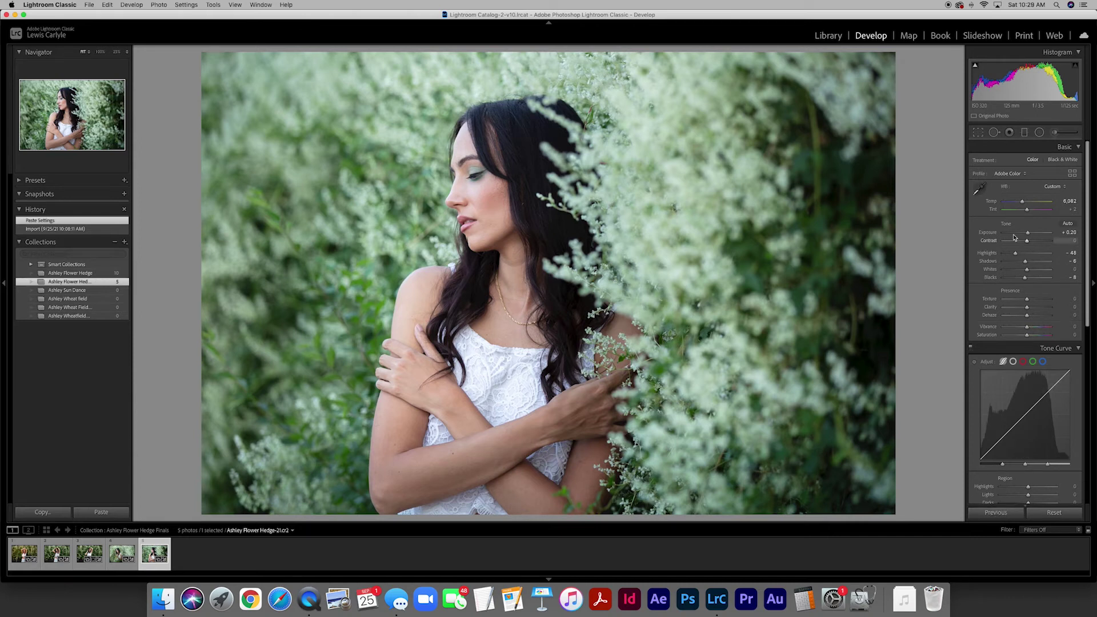
# Move the fifth photo's brightening radial filter so it is centered on the woman's neck, covering her face and chest.
pyautogui.click(1039, 133)
pyautogui.click(439, 284)
pyautogui.moveTo(438, 284); pyautogui.dragTo(504, 258)
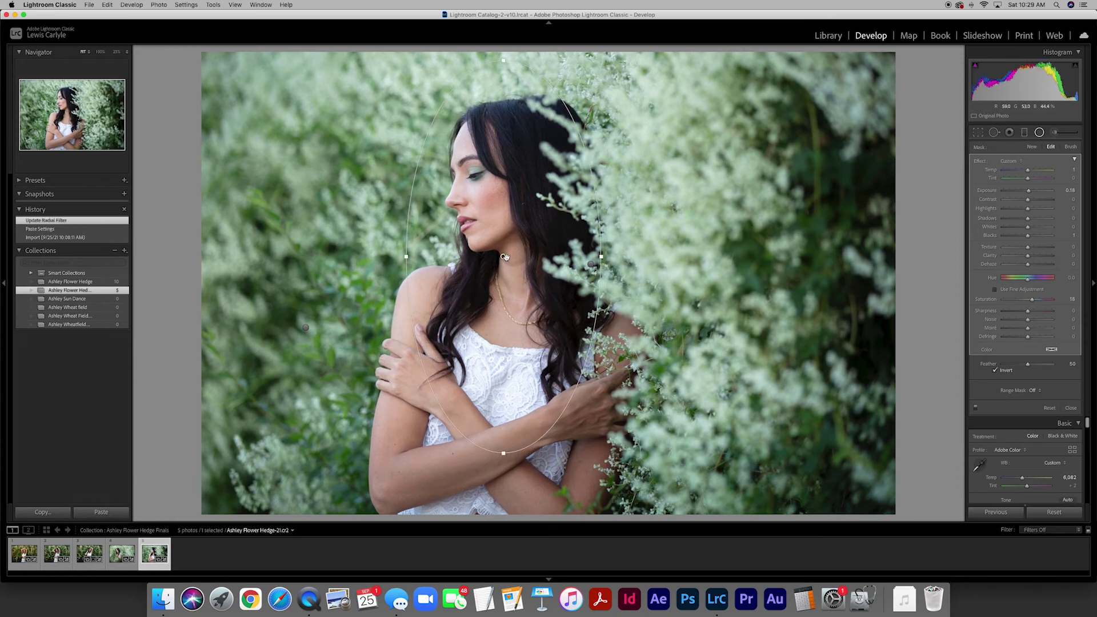
# Set the fifth photo's radial filter to 0.15 exposure and warm its color temperature to 7.
pyautogui.click(1063, 191)
pyautogui.write('0.15')
pyautogui.press('Return')
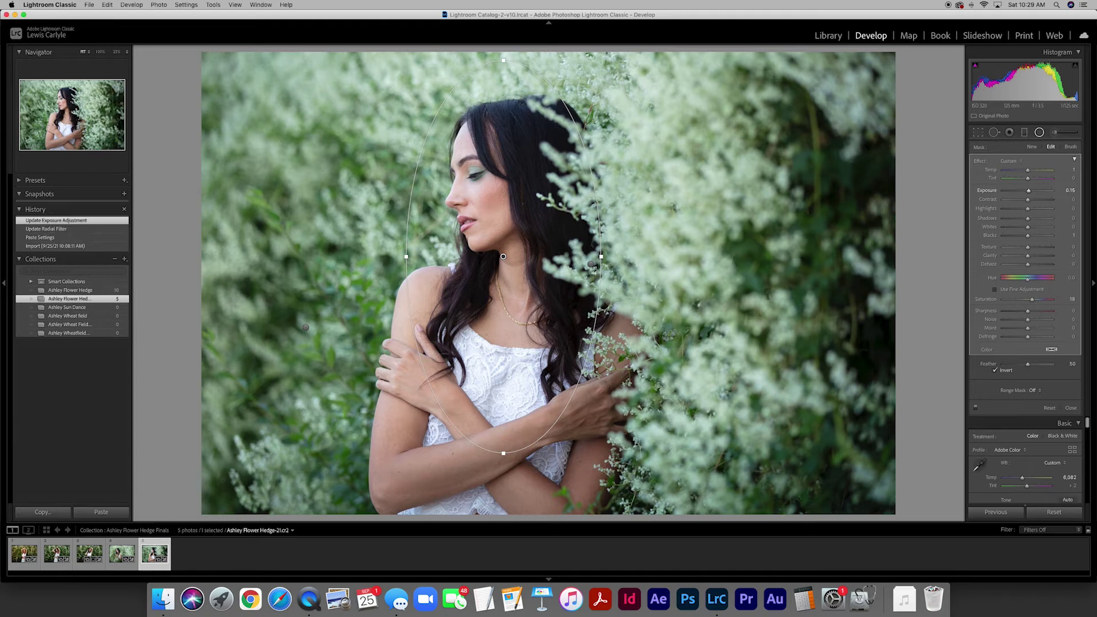
pyautogui.moveTo(1029, 172)
pyautogui.mouseDown()
pyautogui.moveTo(1020, 172)
pyautogui.moveTo(1030, 171)
pyautogui.mouseUp()
pyautogui.moveTo(1030, 171); pyautogui.dragTo(1030, 171)
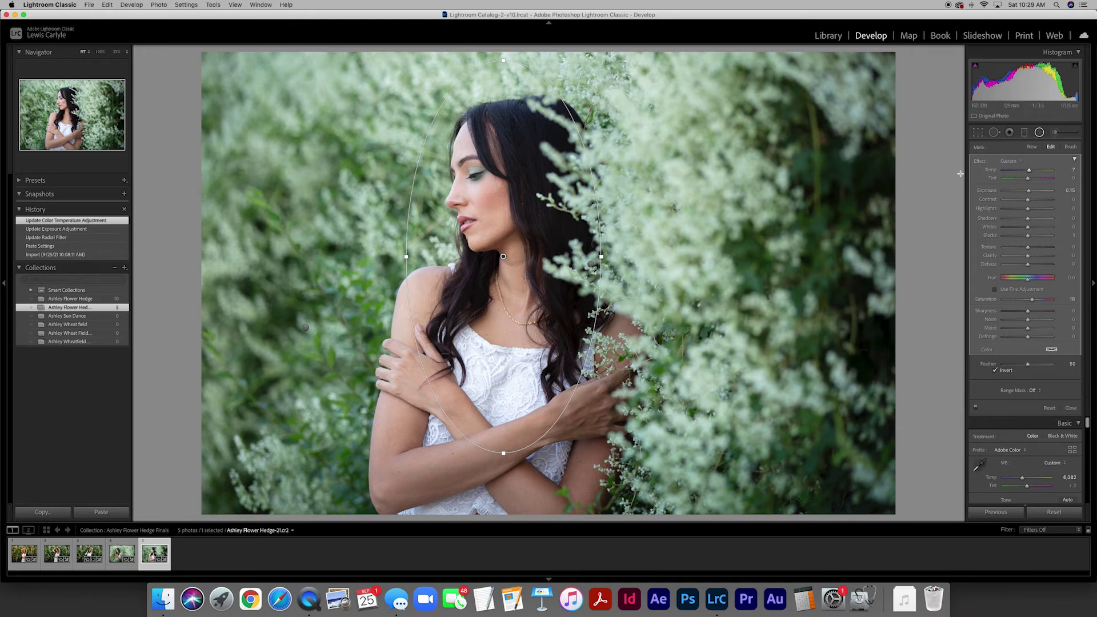
# Shift the graduated filter over the hedge beside the woman slightly inward, and move and widen the upper-left one toward her.
pyautogui.click(1024, 134)
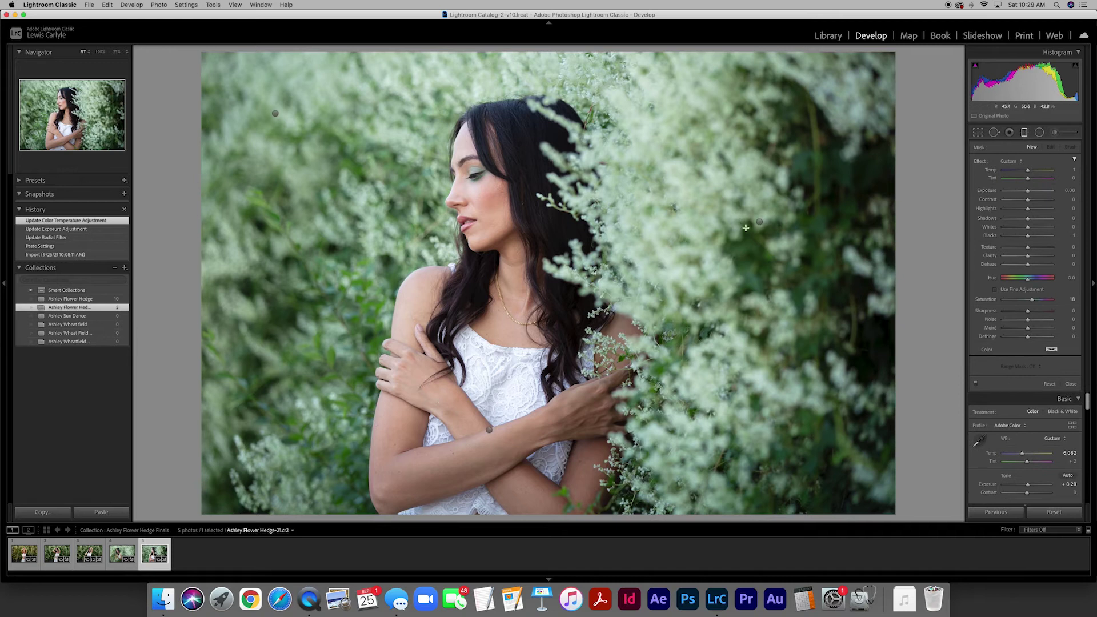
pyautogui.click(759, 221)
pyautogui.moveTo(759, 221); pyautogui.dragTo(747, 221)
pyautogui.moveTo(275, 114); pyautogui.dragTo(286, 122)
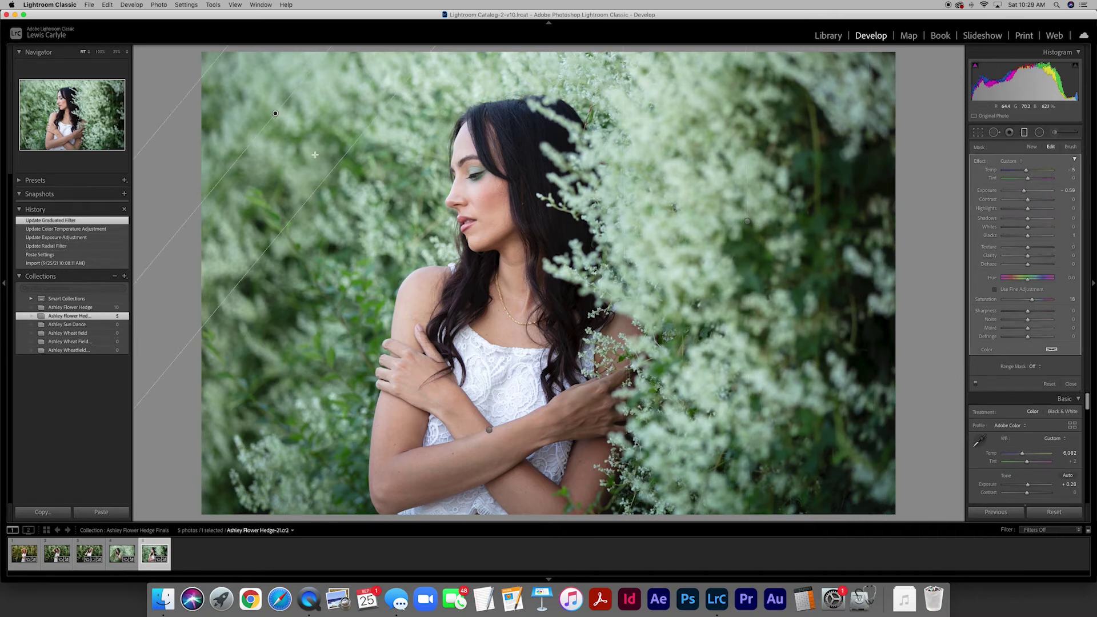
pyautogui.moveTo(361, 193)
pyautogui.mouseDown()
pyautogui.moveTo(386, 215)
pyautogui.moveTo(363, 202)
pyautogui.mouseUp()
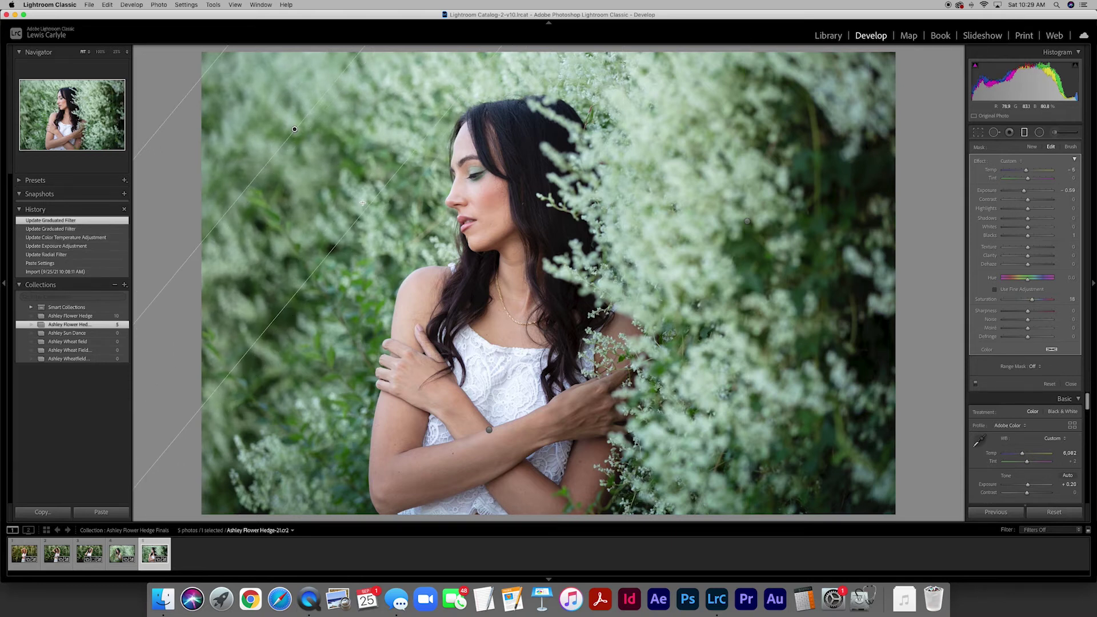
# Extend the lower graduated filter's upper boundary up to the woman's chest and finish editing the graduated filters.
pyautogui.click(489, 430)
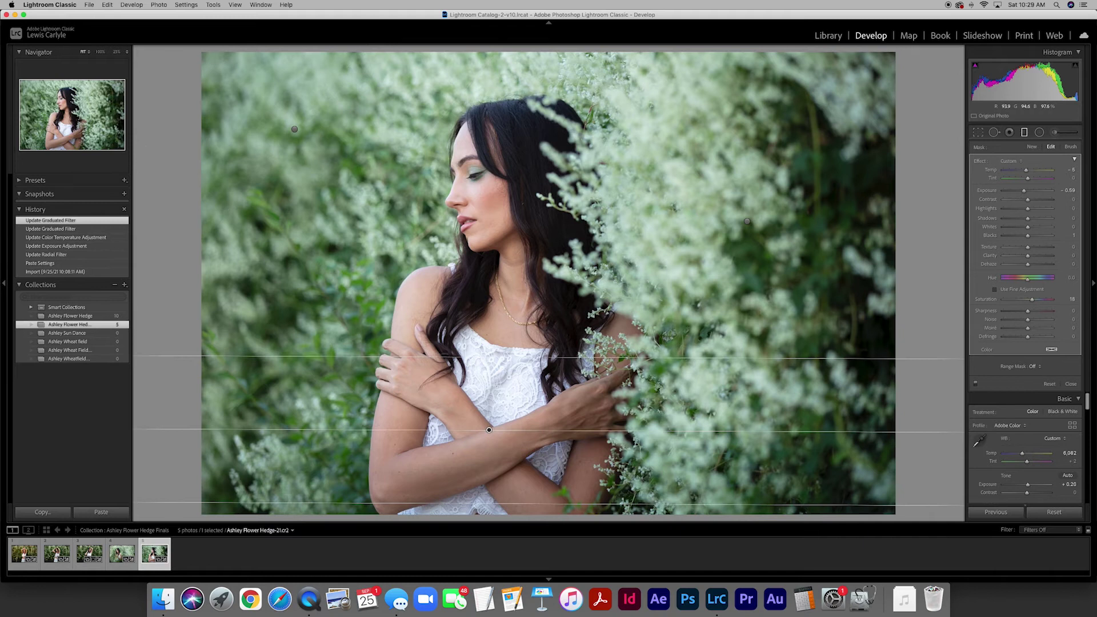
pyautogui.moveTo(495, 353); pyautogui.dragTo(495, 335)
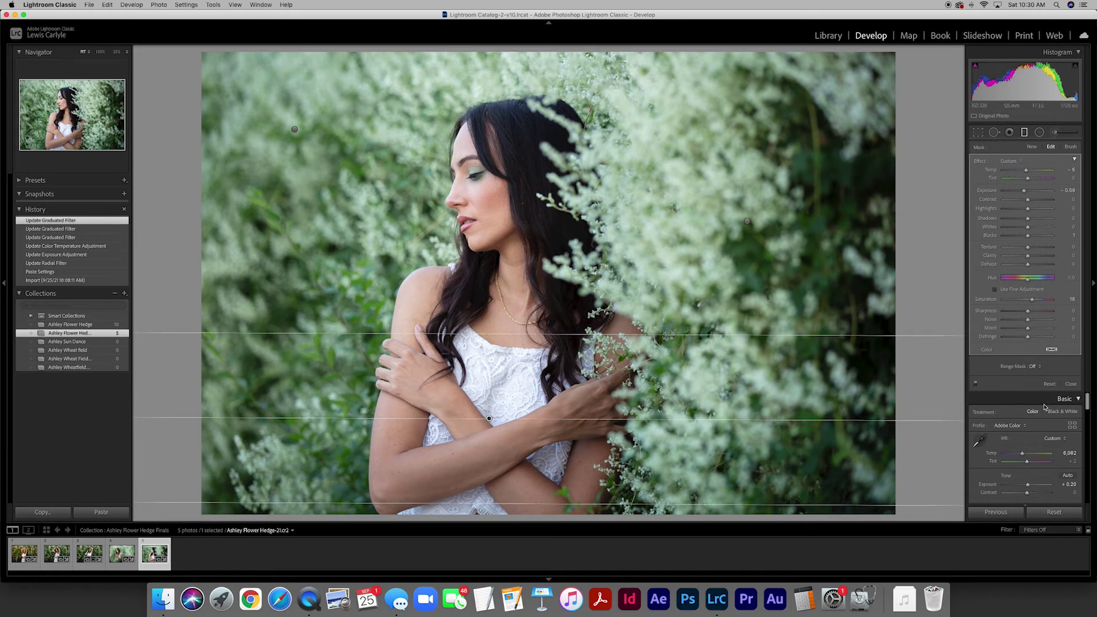
pyautogui.click(1071, 384)
# Set the fifth photo's tone curve to highlights +3, lights +2, darks -2 and shadows -4.
pyautogui.scroll(-5, 1070, 382)
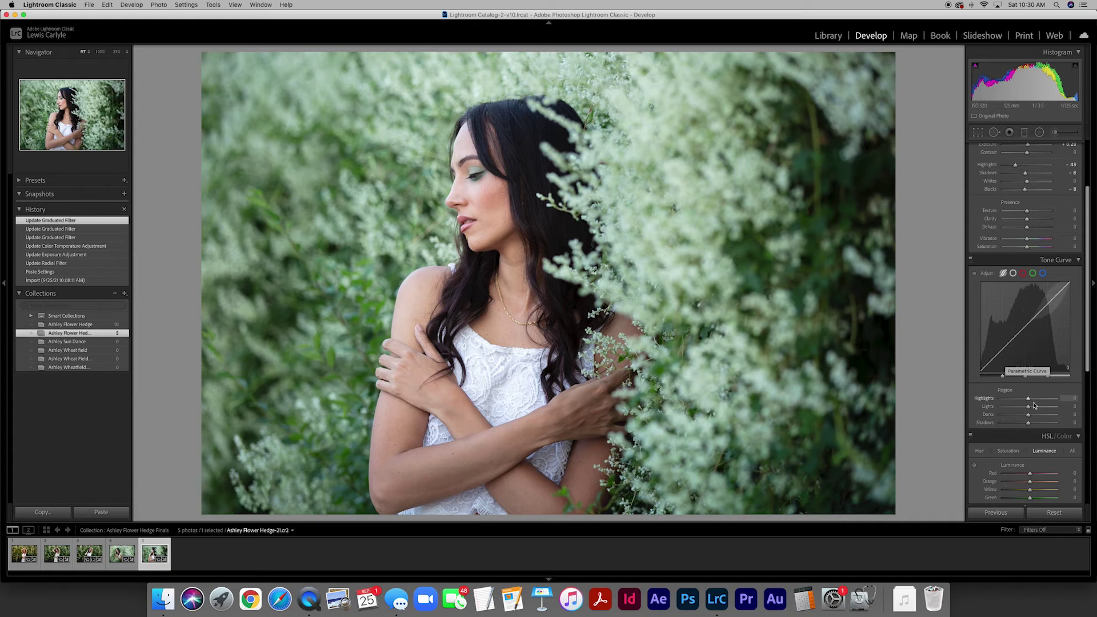
pyautogui.moveTo(1029, 399); pyautogui.dragTo(1016, 423)
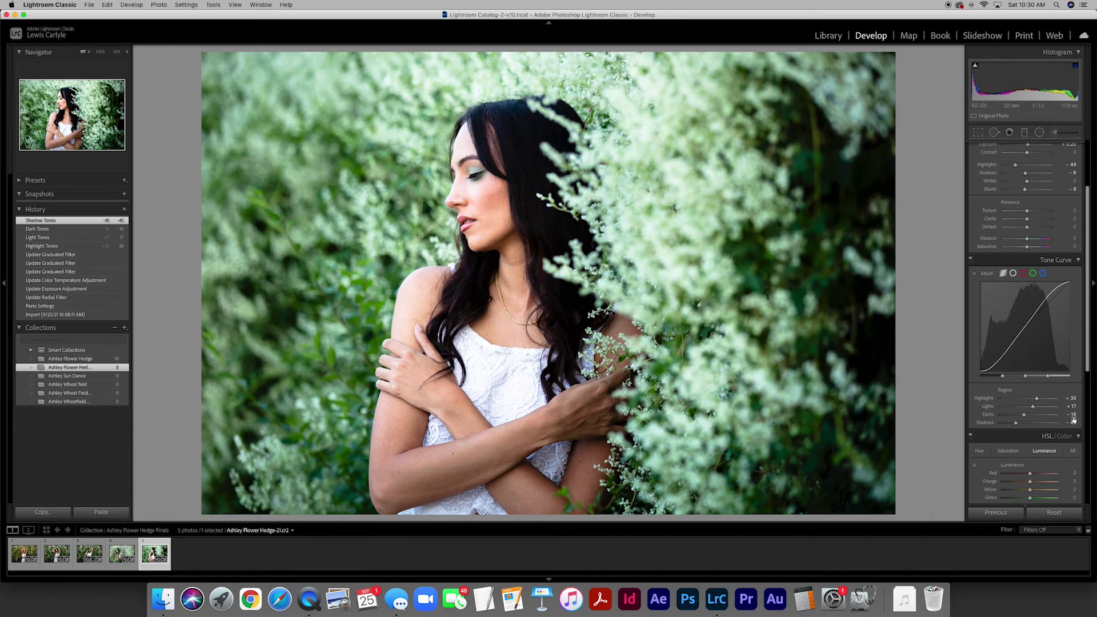
pyautogui.click(1070, 398)
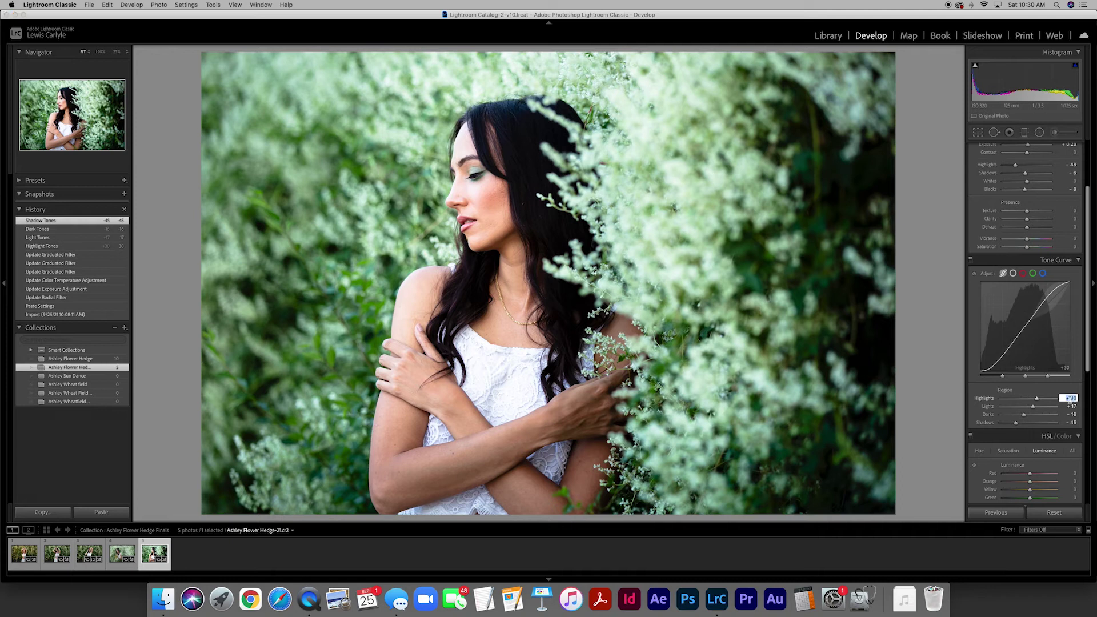
pyautogui.write('3')
pyautogui.press('Tab')
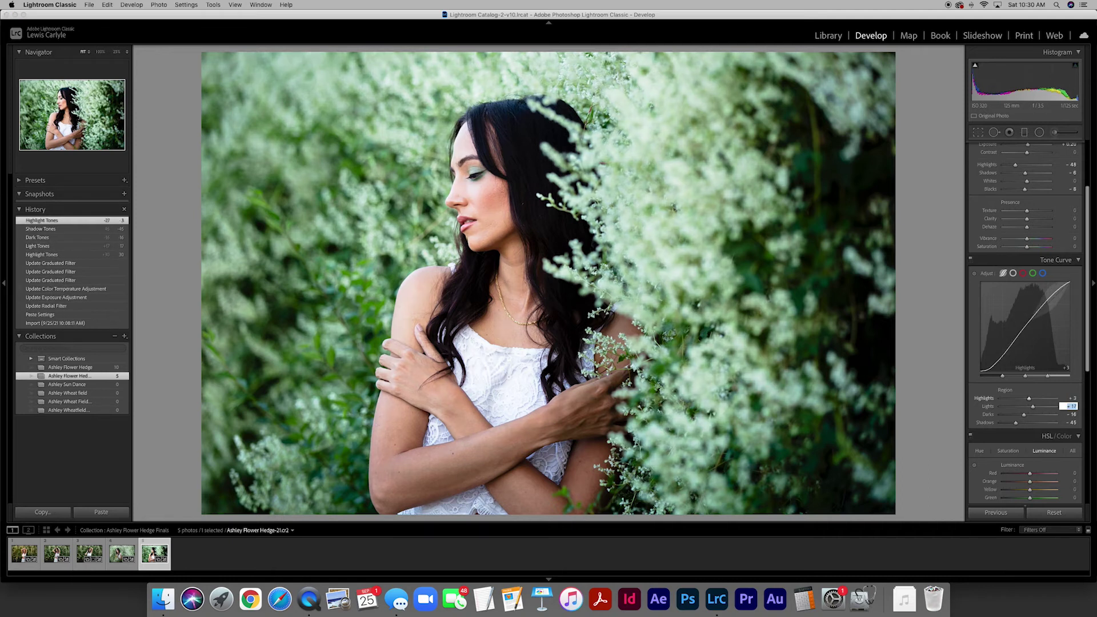
pyautogui.write('2')
pyautogui.press('Tab')
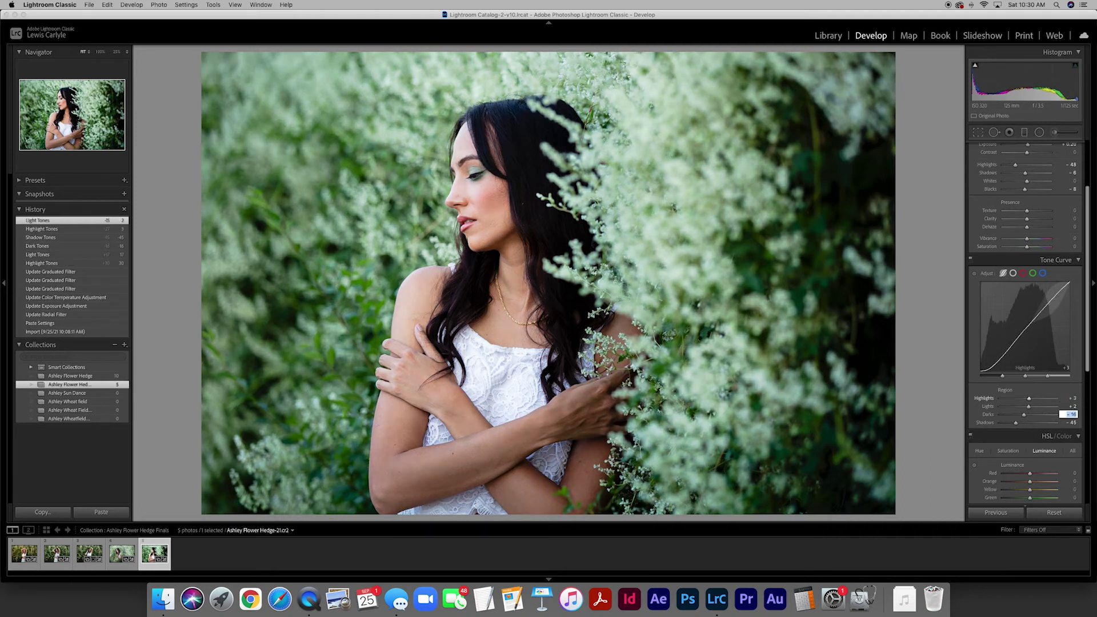
pyautogui.write('-2')
pyautogui.press('Tab')
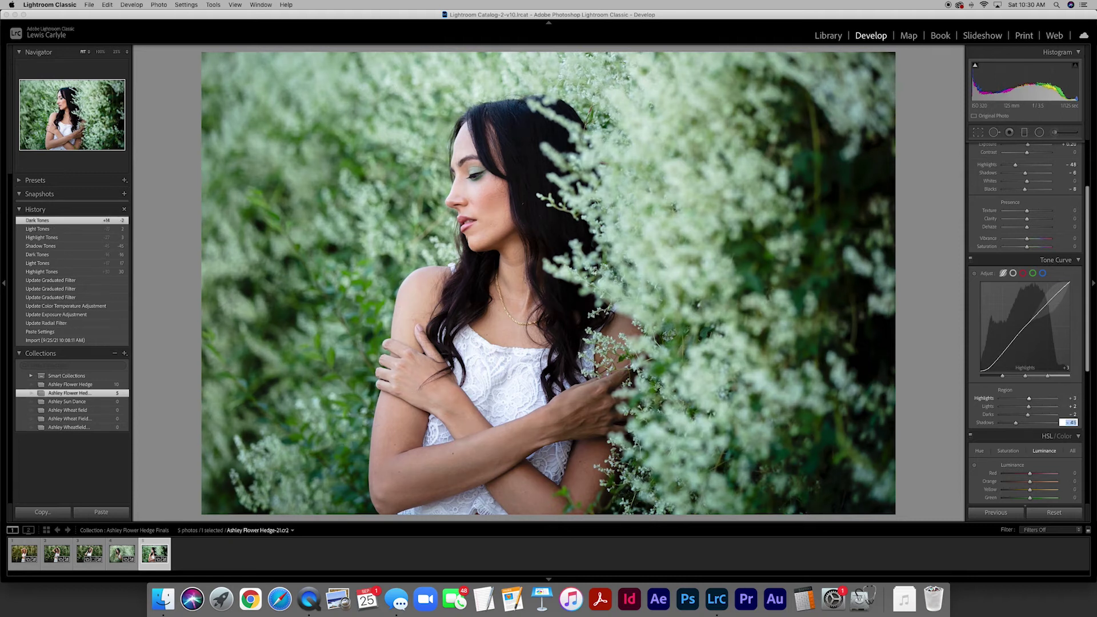
pyautogui.write('- 4')
pyautogui.press('Return')
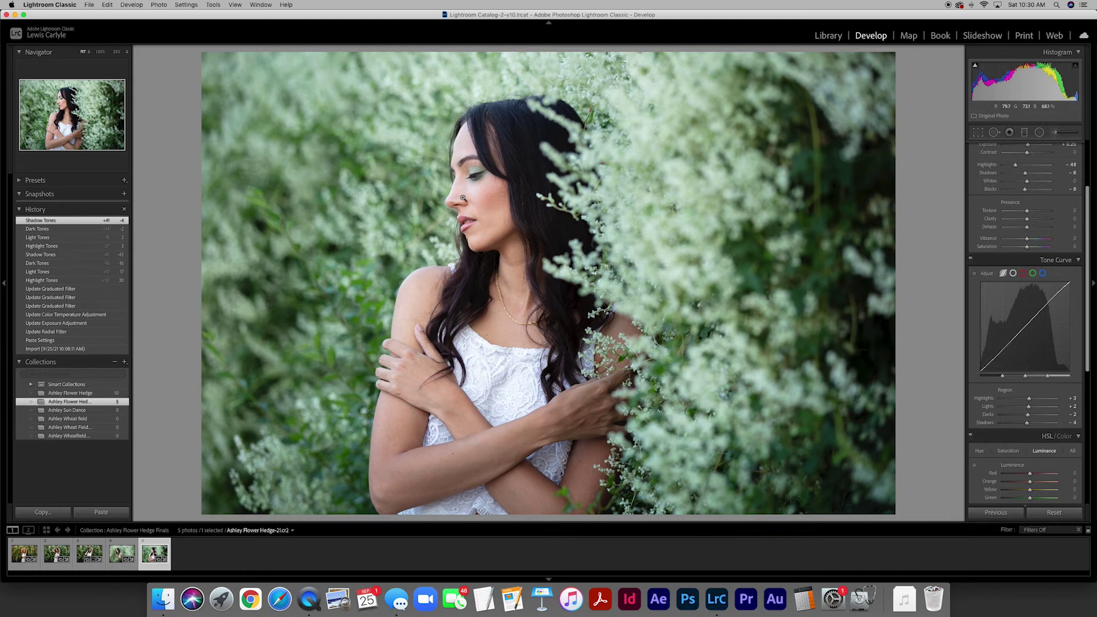
# Lower the fifth photo's basic Highlights adjustment to -61.
pyautogui.scroll(3, 1009, 227)
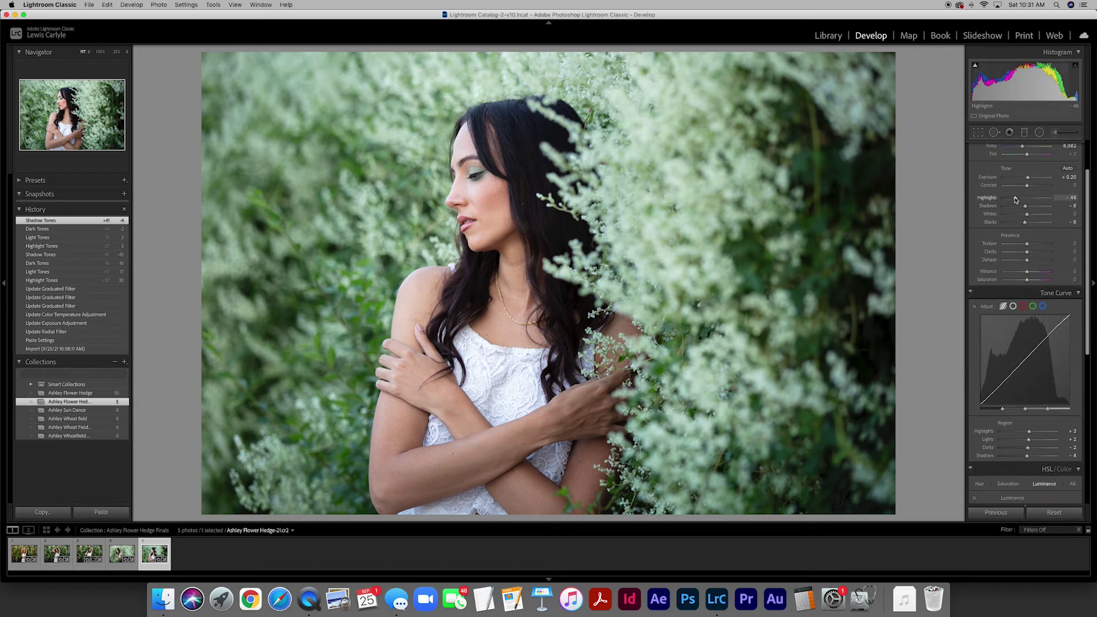
pyautogui.moveTo(1015, 199); pyautogui.dragTo(1012, 199)
# Slightly lower the fifth photo's orange and yellow luminance and raise its green saturation to +10.
pyautogui.scroll(-1, 1044, 231)
pyautogui.scroll(-5, 1044, 231)
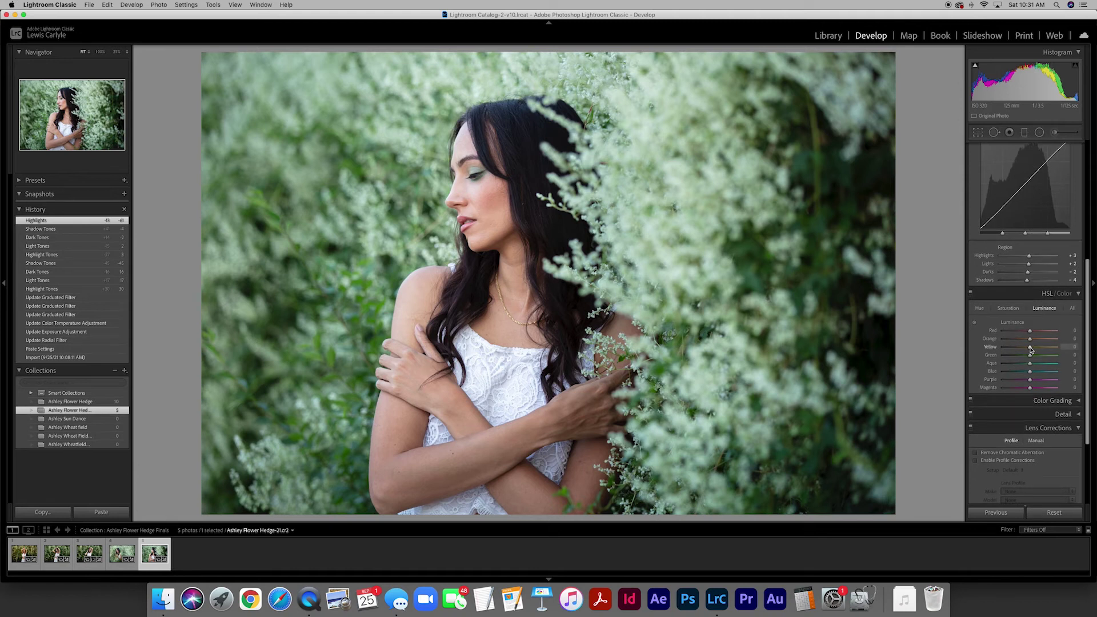
pyautogui.moveTo(1030, 341); pyautogui.dragTo(1029, 341)
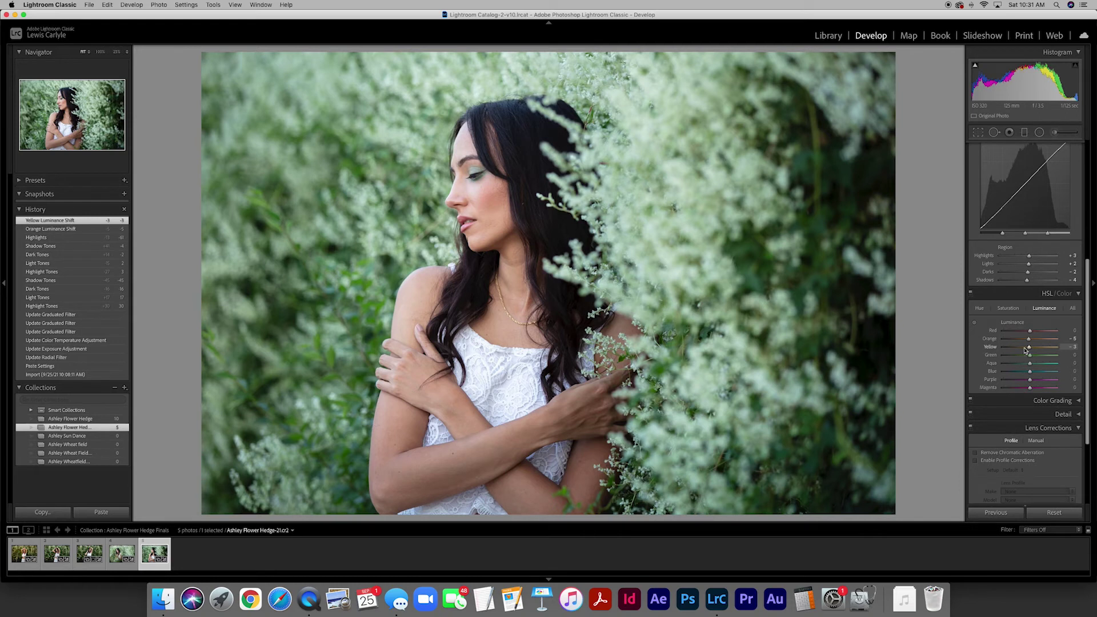
pyautogui.click(1008, 308)
pyautogui.moveTo(1029, 355)
pyautogui.mouseDown()
pyautogui.moveTo(1047, 356)
pyautogui.moveTo(1002, 358)
pyautogui.moveTo(1055, 357)
pyautogui.moveTo(994, 359)
pyautogui.moveTo(1046, 358)
pyautogui.moveTo(1017, 358)
pyautogui.moveTo(1045, 357)
pyautogui.moveTo(1033, 358)
pyautogui.mouseUp()
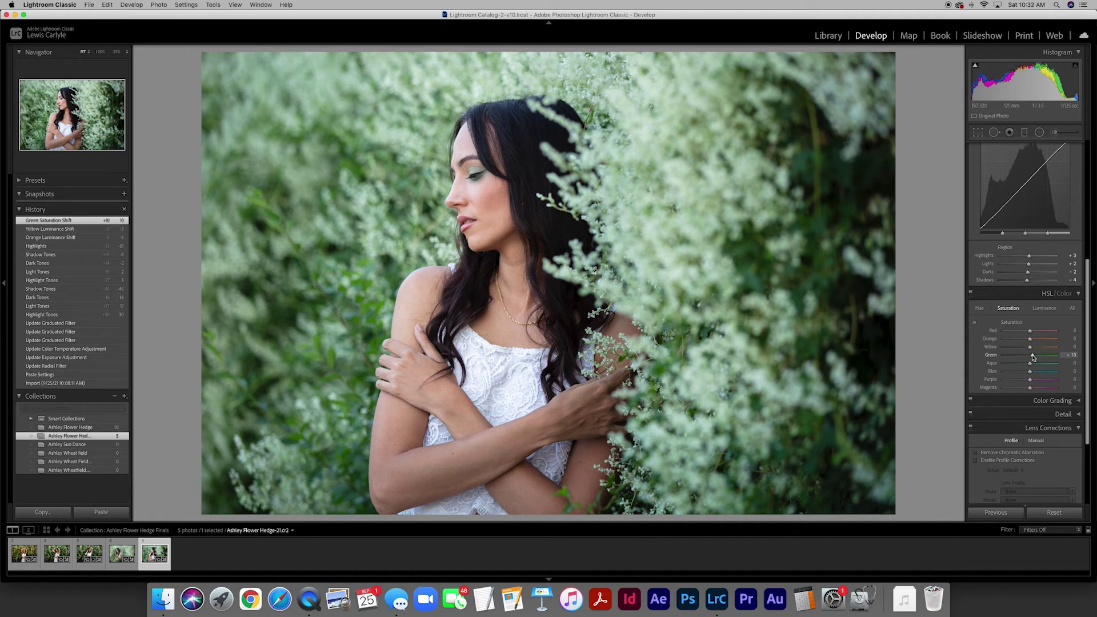
pyautogui.scroll(10, 1032, 360)
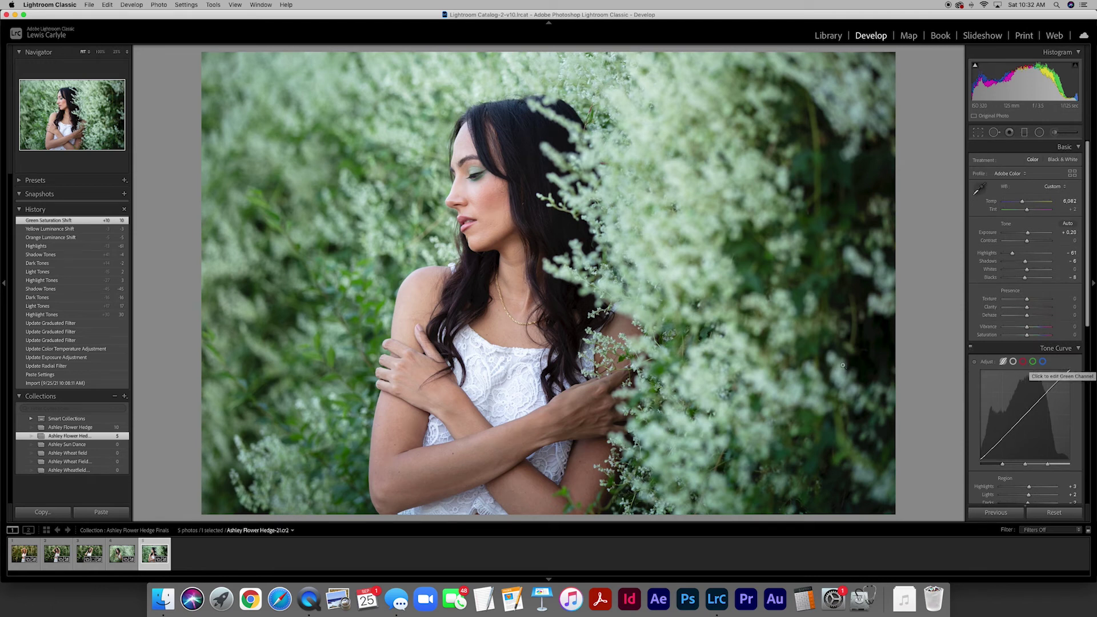
# Return to the grid of finals and compare the first and second photos side by side.
pyautogui.press('g')
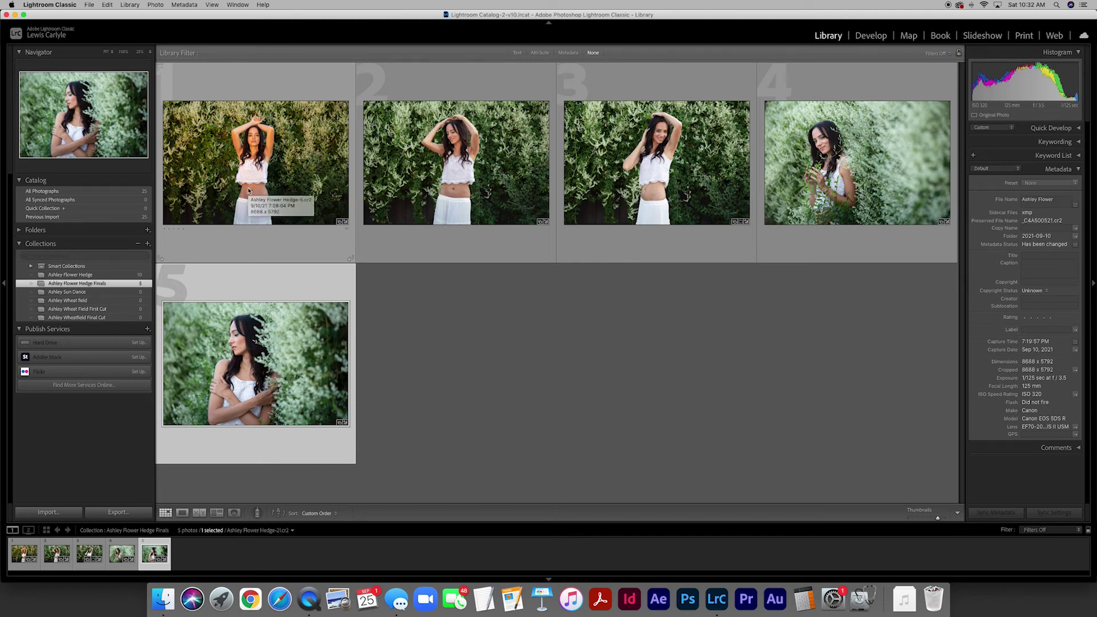
pyautogui.click(301, 167)
pyautogui.keyDown('shift'); pyautogui.click(386, 192); pyautogui.keyUp('shift')
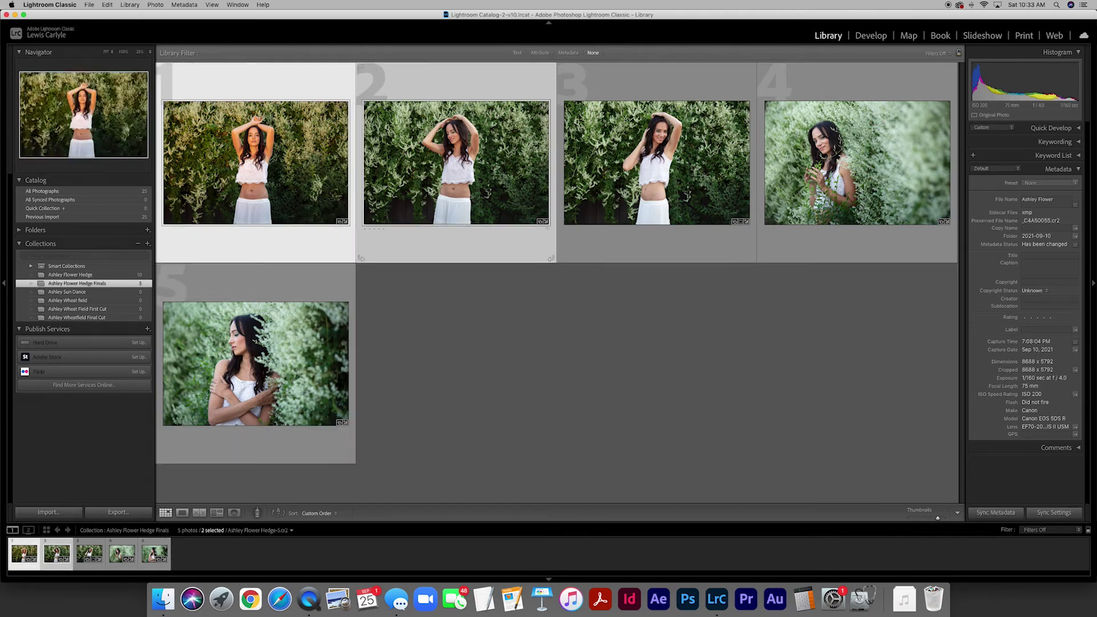
pyautogui.click(200, 513)
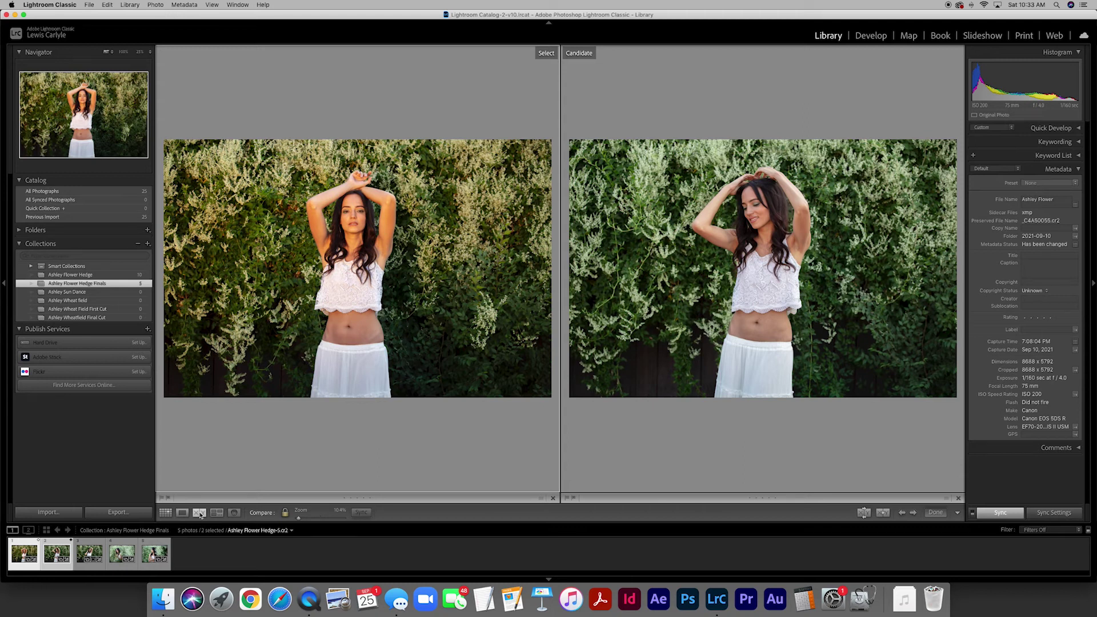
# Open the first photo for editing, try cooler and warmer white balance temperatures, and settle on a slightly cooler one.
pyautogui.click(182, 513)
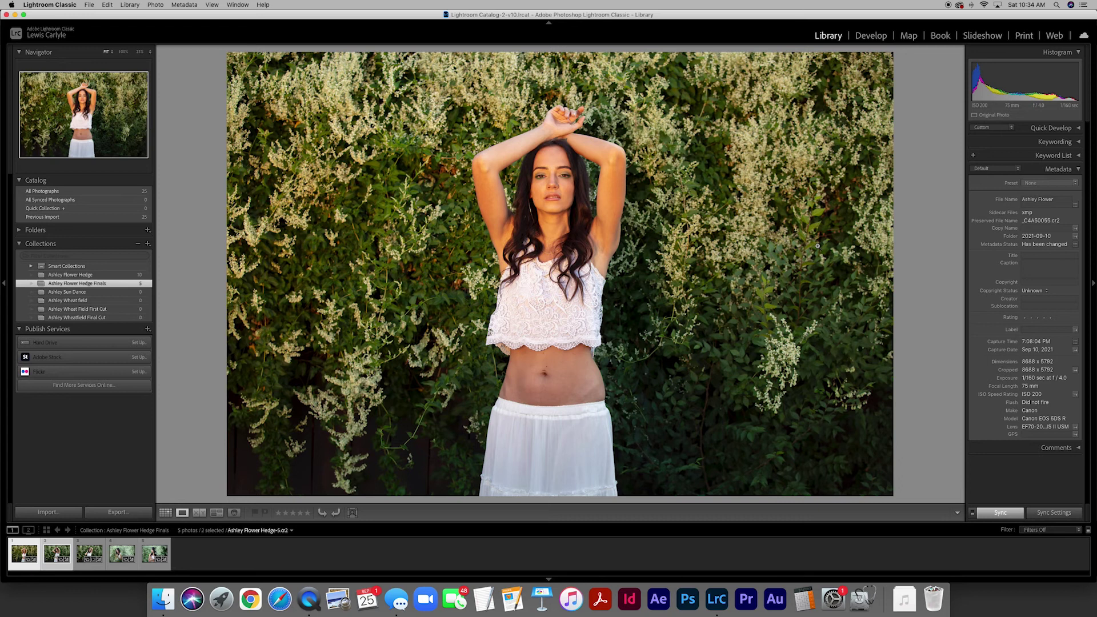
pyautogui.click(870, 35)
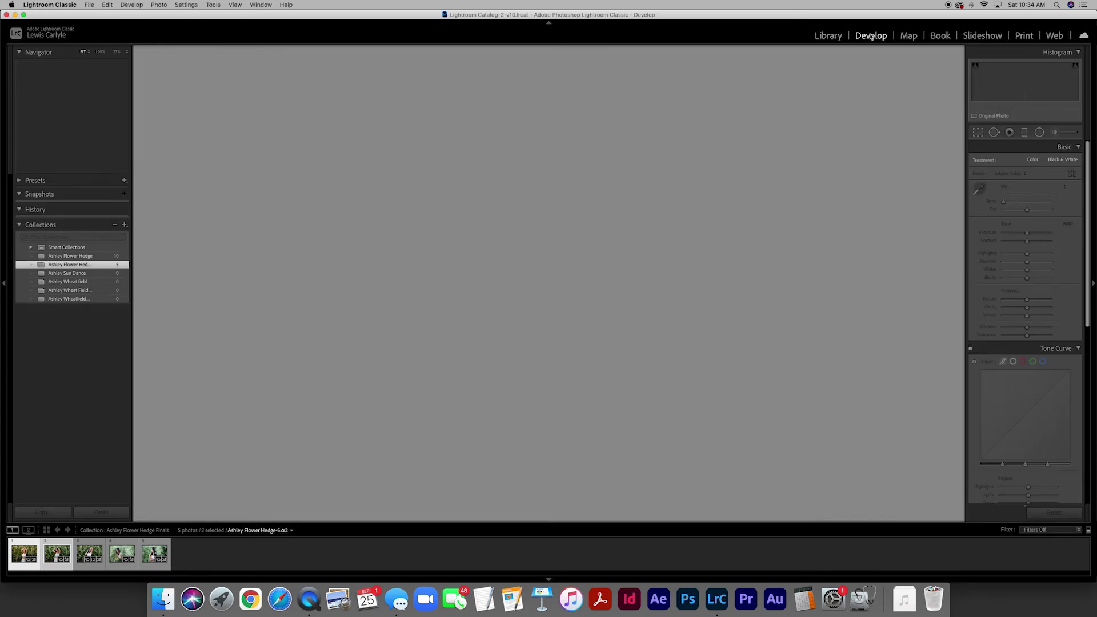
pyautogui.moveTo(1022, 202); pyautogui.dragTo(1016, 202)
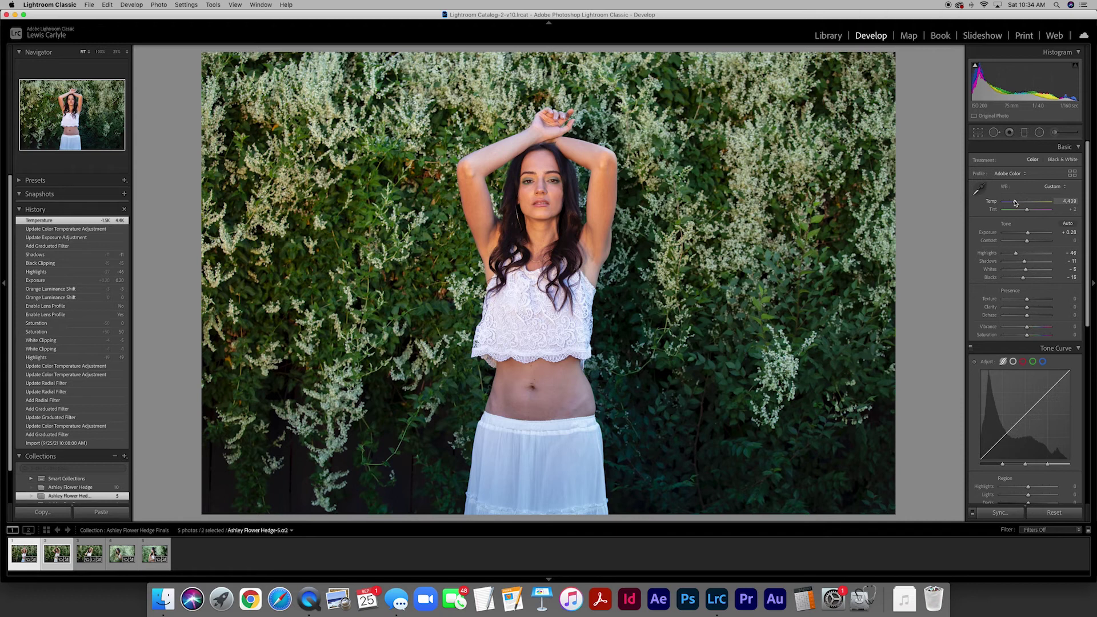
pyautogui.moveTo(1016, 203); pyautogui.dragTo(1026, 204)
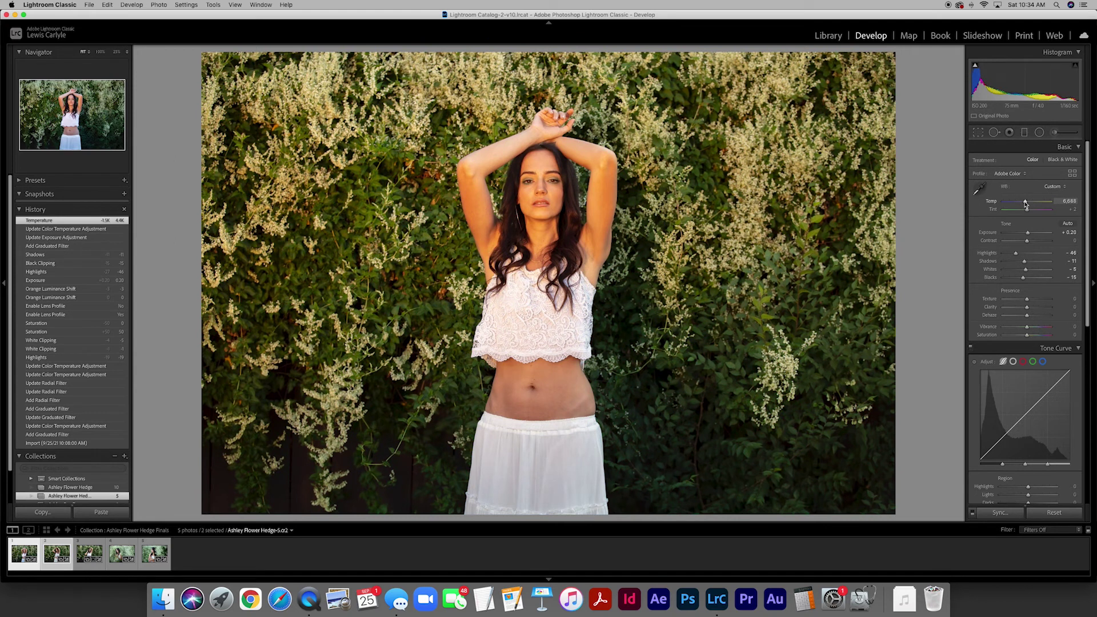
pyautogui.moveTo(1025, 204); pyautogui.dragTo(1025, 204)
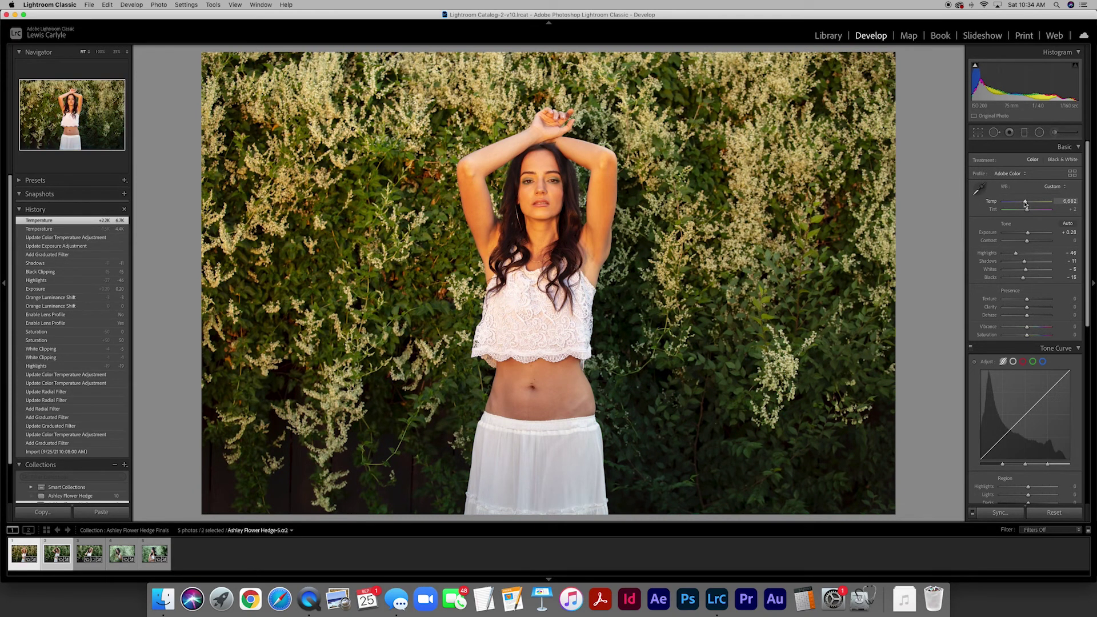
pyautogui.moveTo(1025, 203); pyautogui.dragTo(1019, 204)
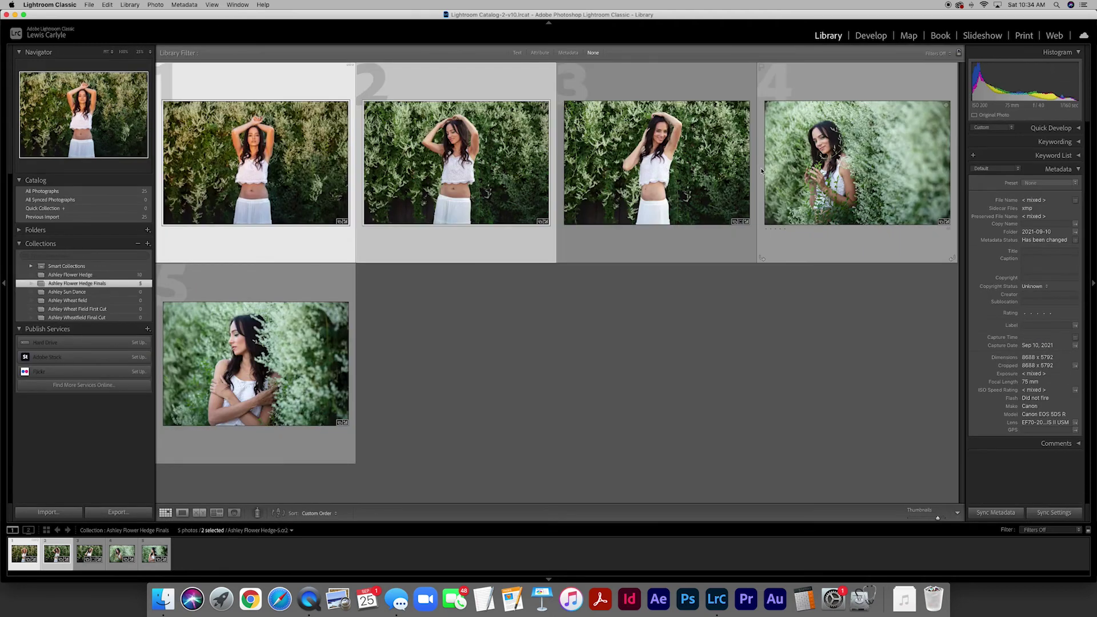
# Review all five finals one by one at full view, starting with the first, and return to the grid.
pyautogui.click(547, 315)
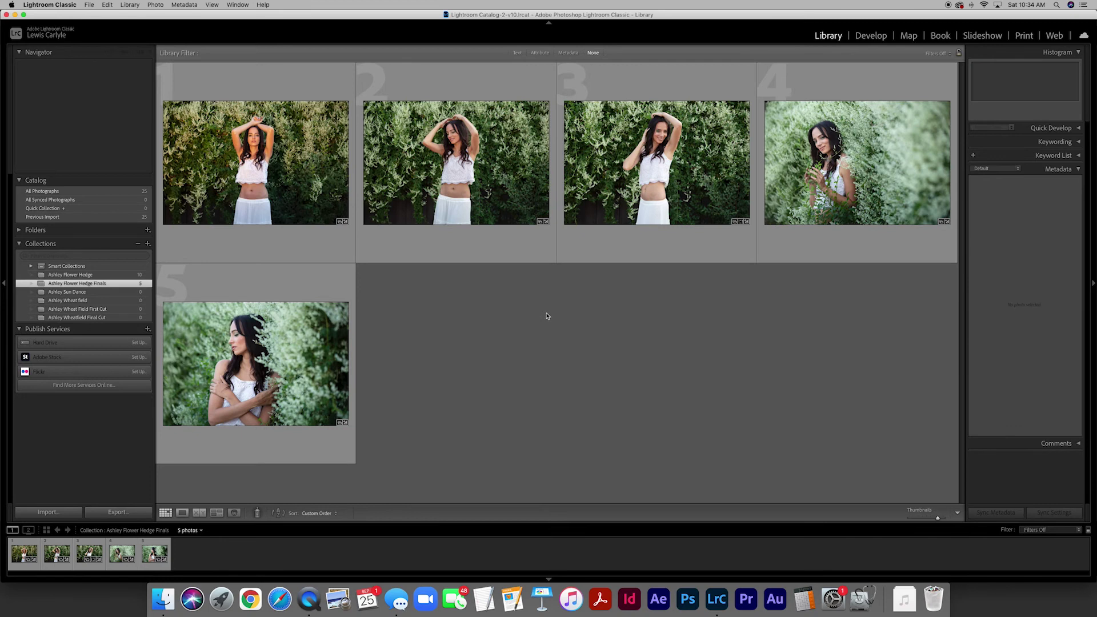
pyautogui.doubleClick(256, 194)
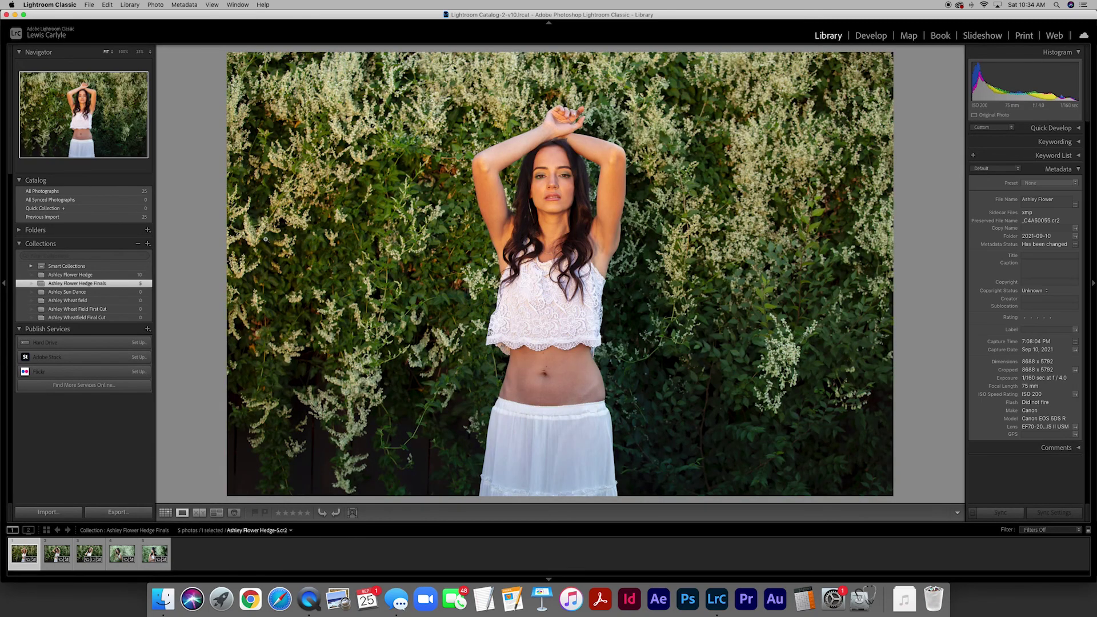
pyautogui.press('Right')
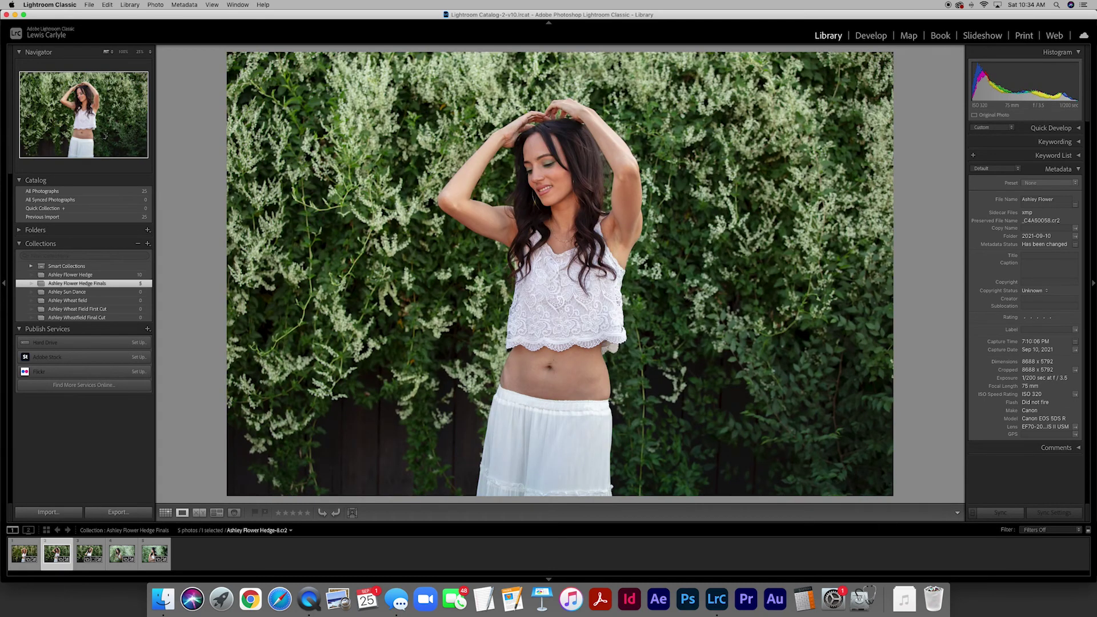
pyautogui.press('Right')
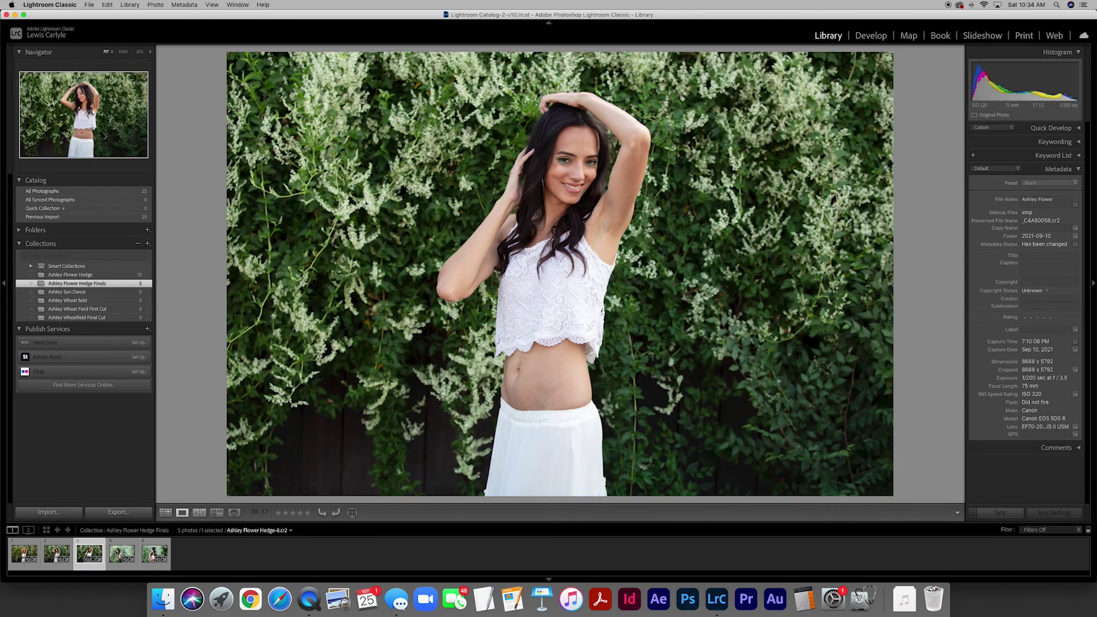
pyautogui.press('Right')
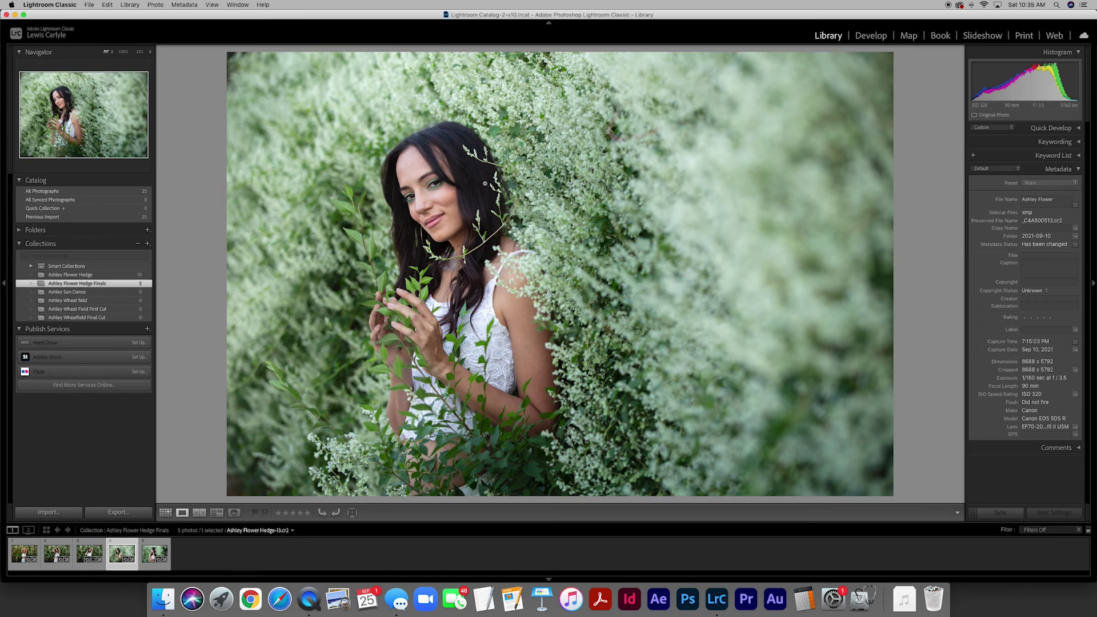
pyautogui.press('Right')
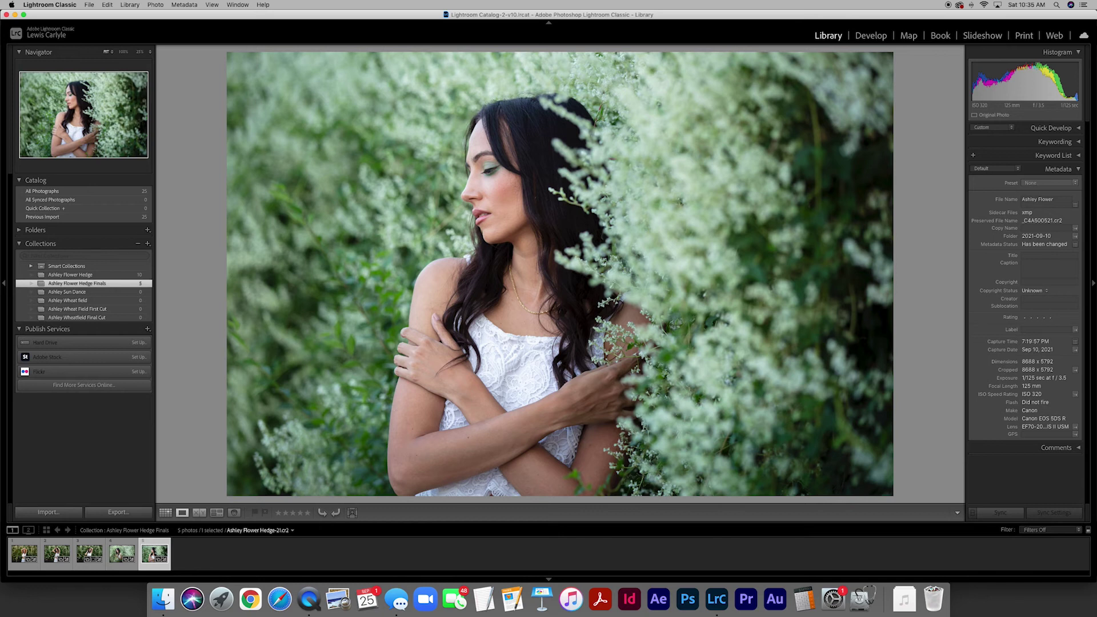
pyautogui.press('g')
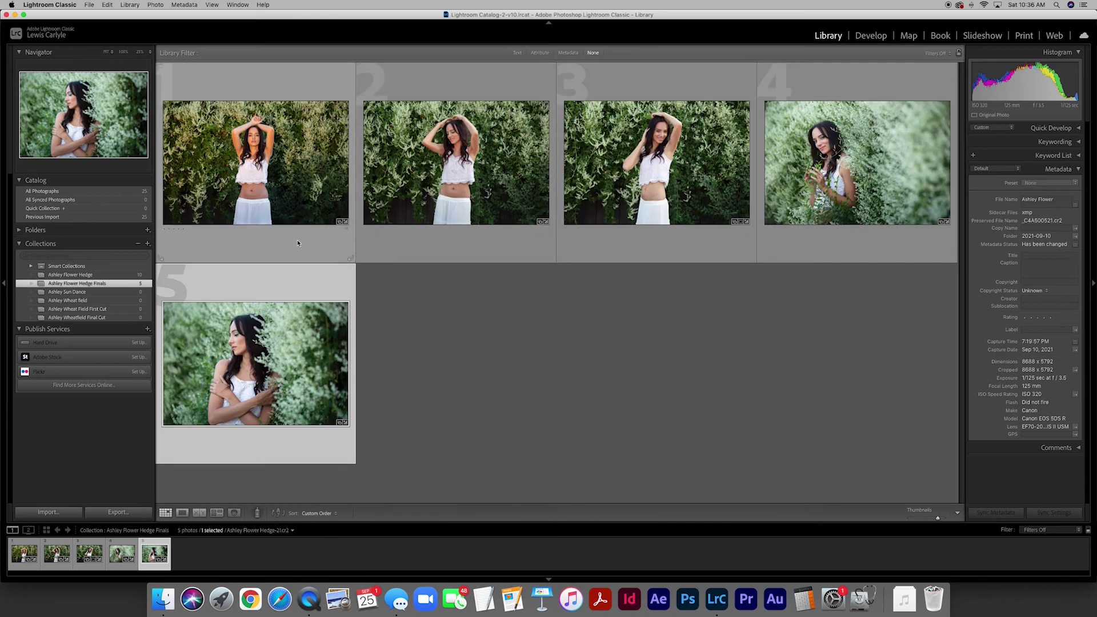
# Start an export of all five finals and set its destination to the PSD folder inside the Hedge Flowers Sept 2021 folder on the Desktop.
pyautogui.click(278, 157)
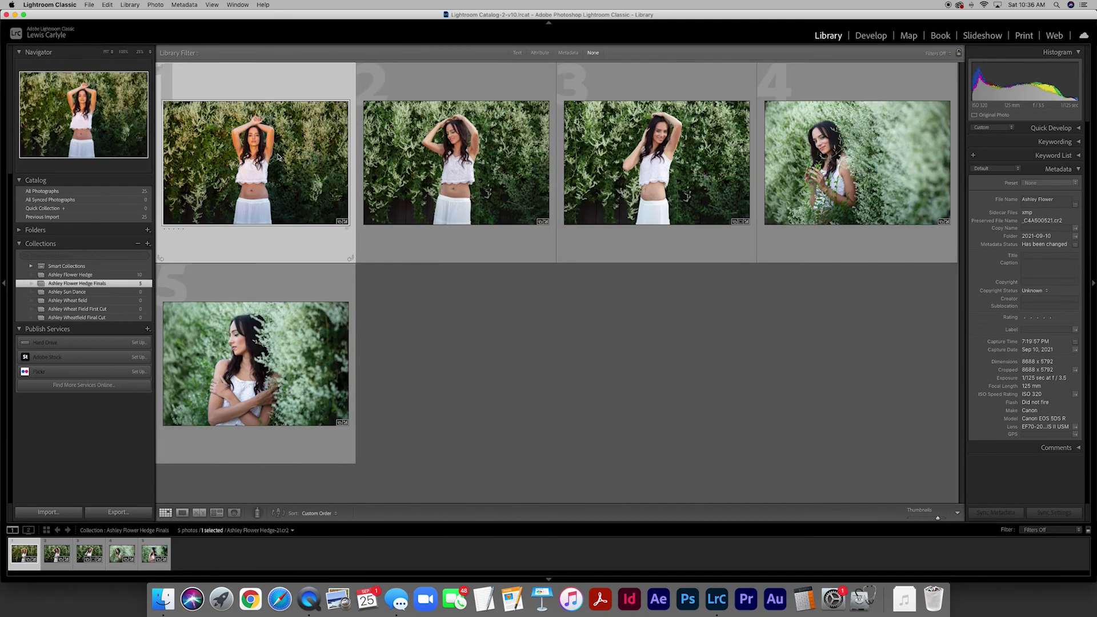
pyautogui.press('super+a')
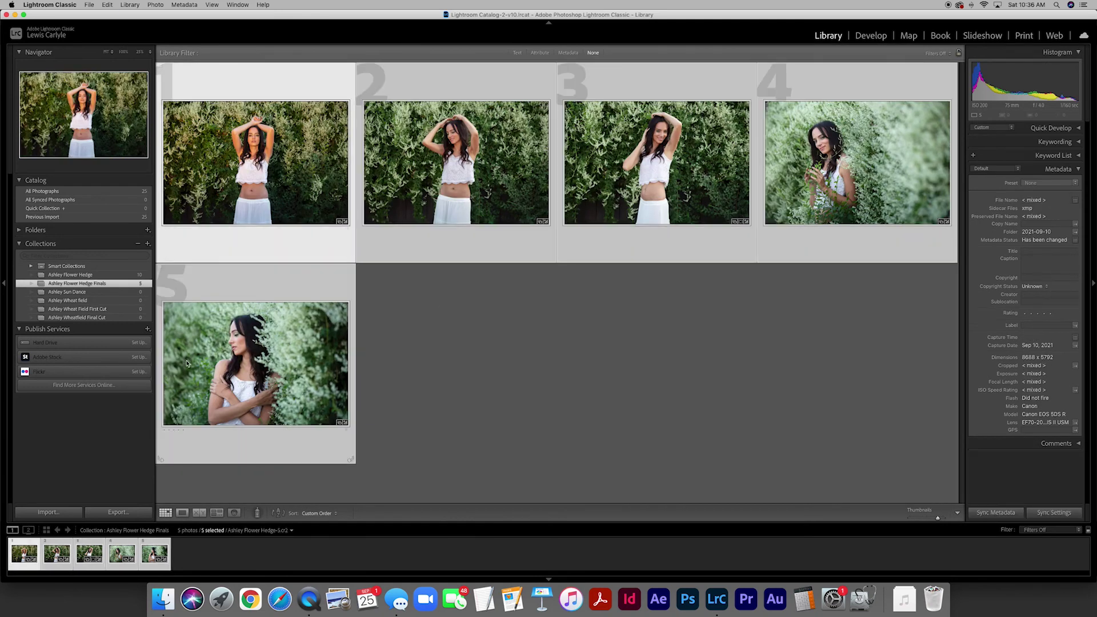
pyautogui.click(118, 513)
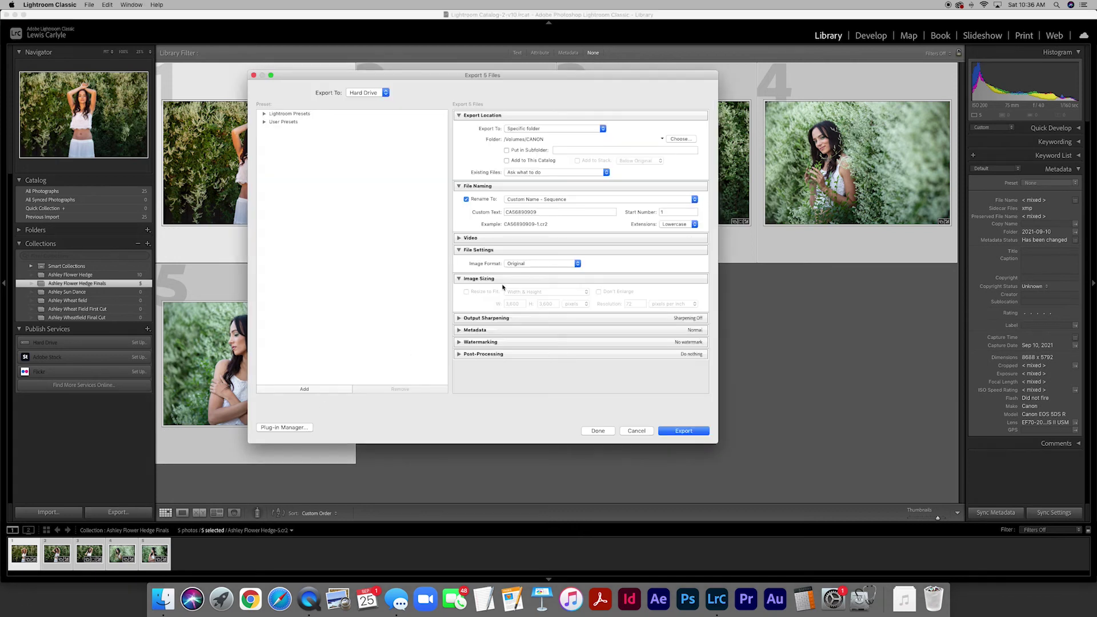
pyautogui.click(679, 139)
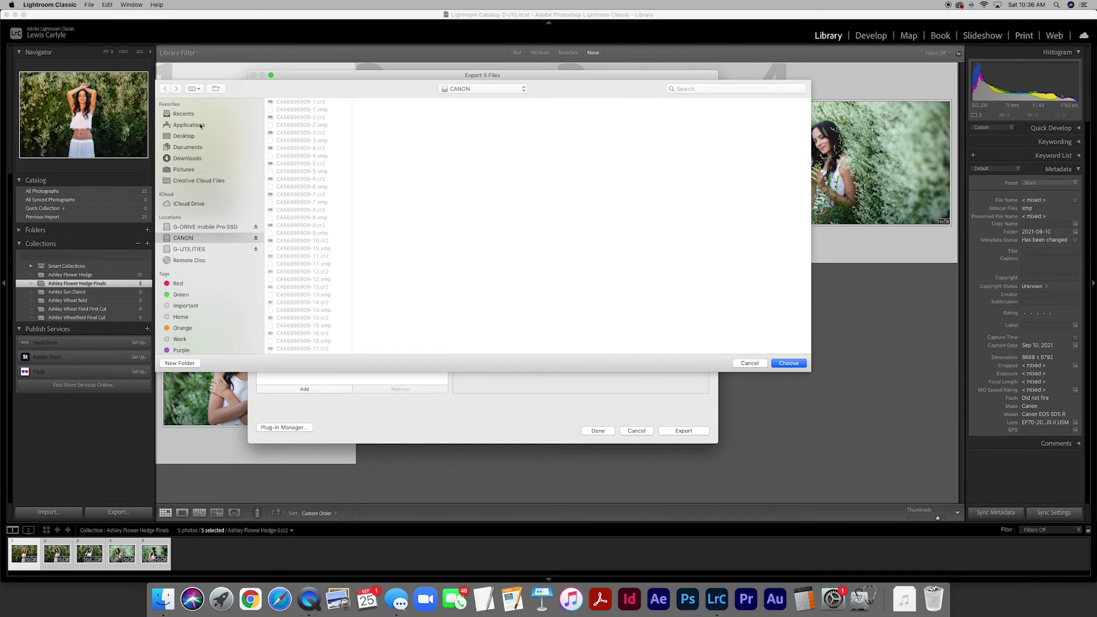
pyautogui.click(183, 136)
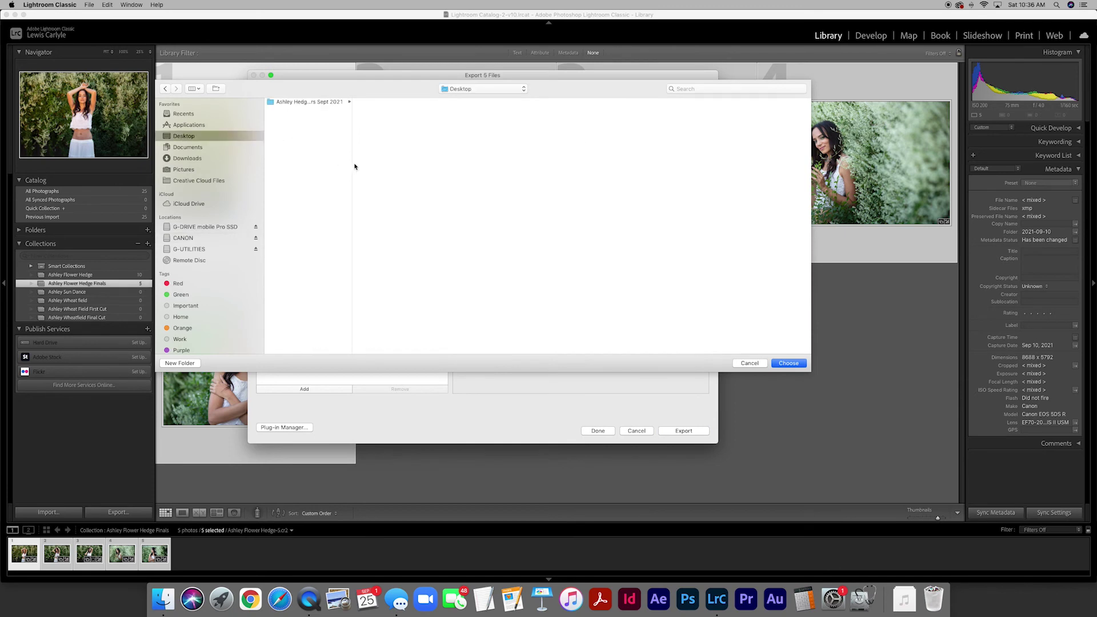
pyautogui.moveTo(353, 164); pyautogui.dragTo(397, 164)
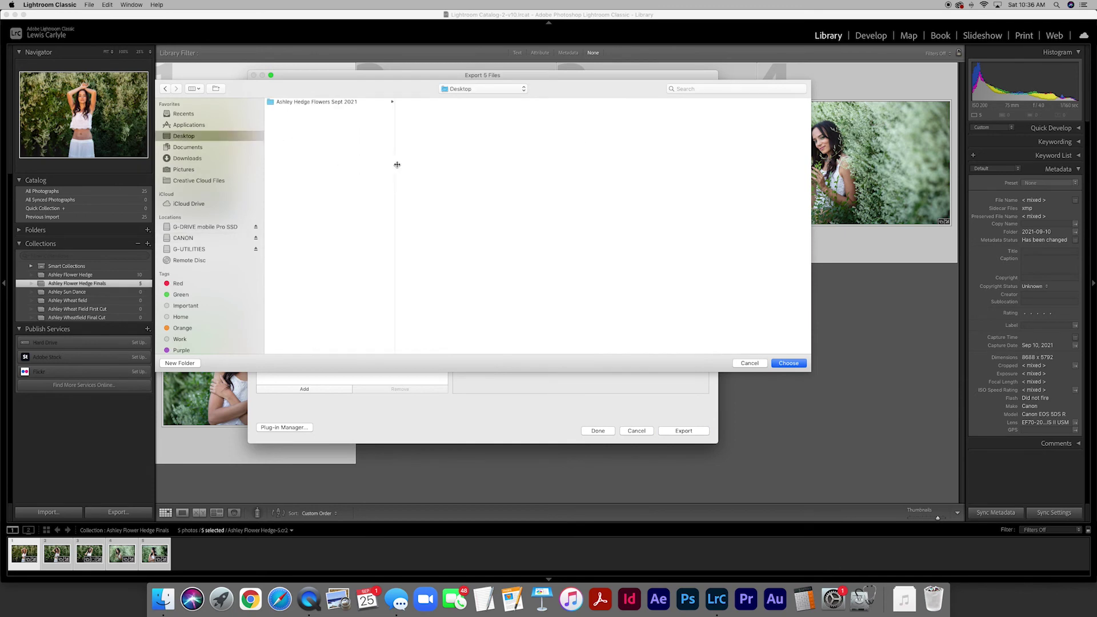
pyautogui.click(302, 103)
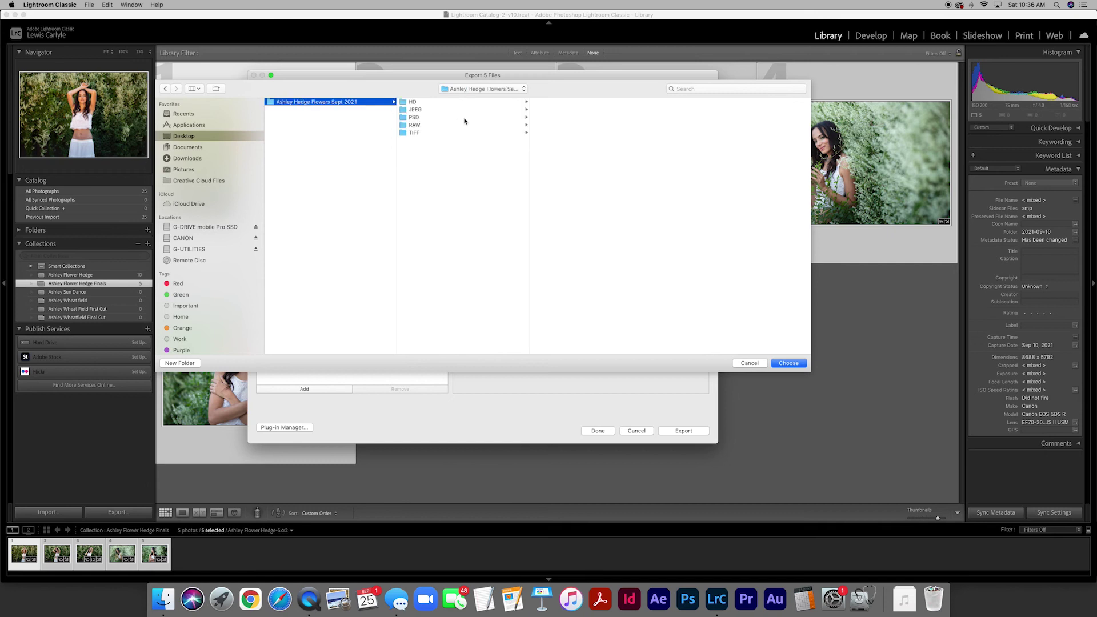
pyautogui.click(408, 117)
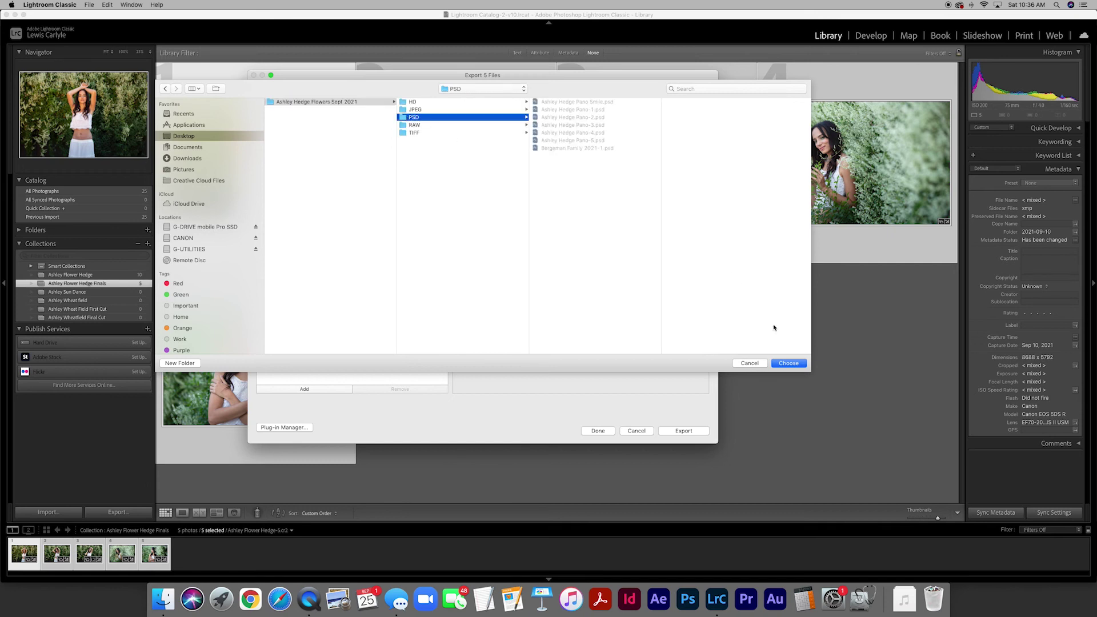
pyautogui.click(789, 364)
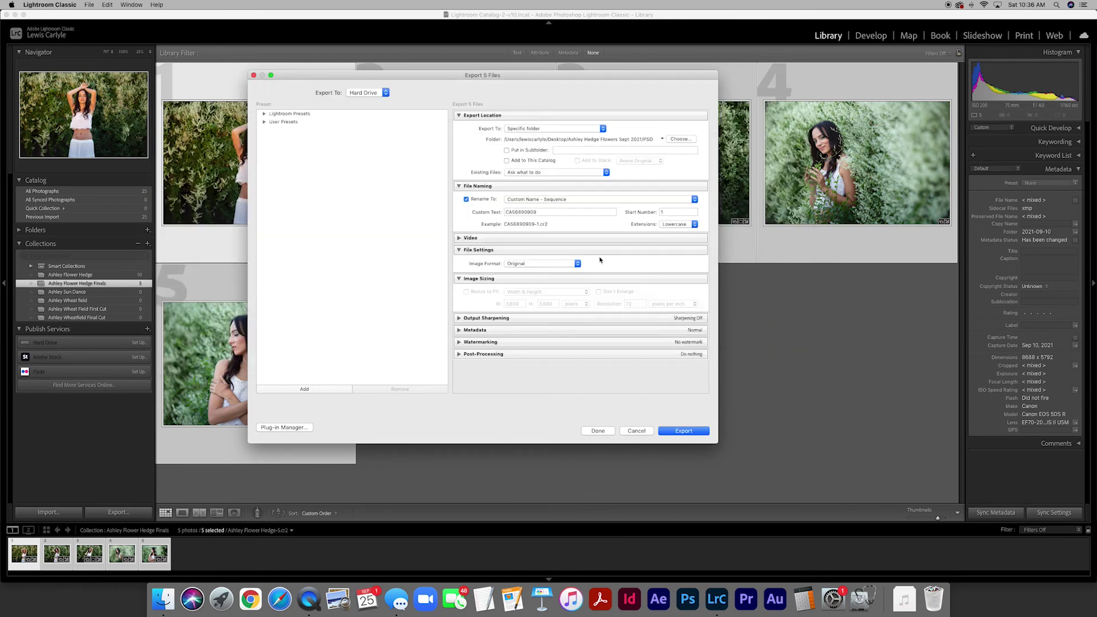
# Name the exported files with the model's first name plus "Flower Hedge Summer Fun", using the Custom Name - Sequence scheme.
pyautogui.doubleClick(521, 212)
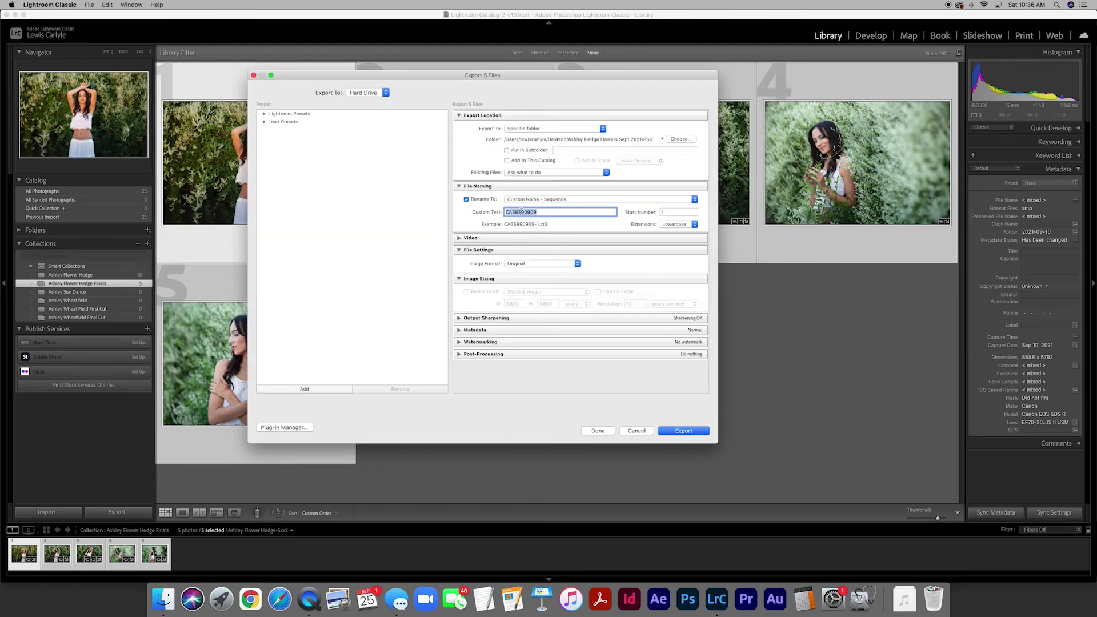
pyautogui.write('Ashley Flower Hedge Summer Fun')
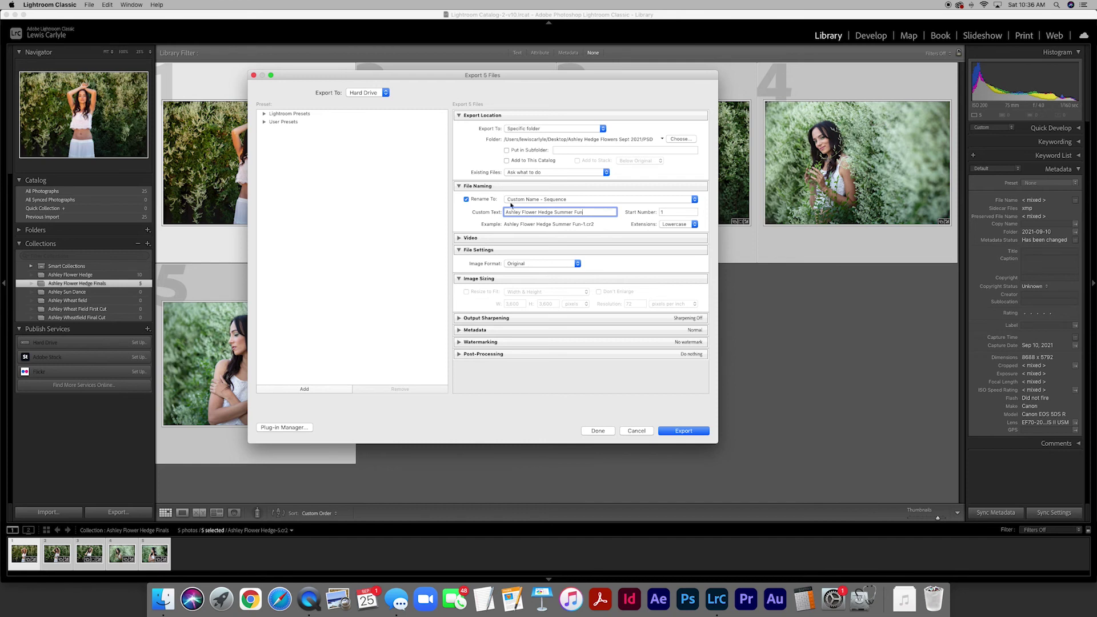
pyautogui.click(694, 200)
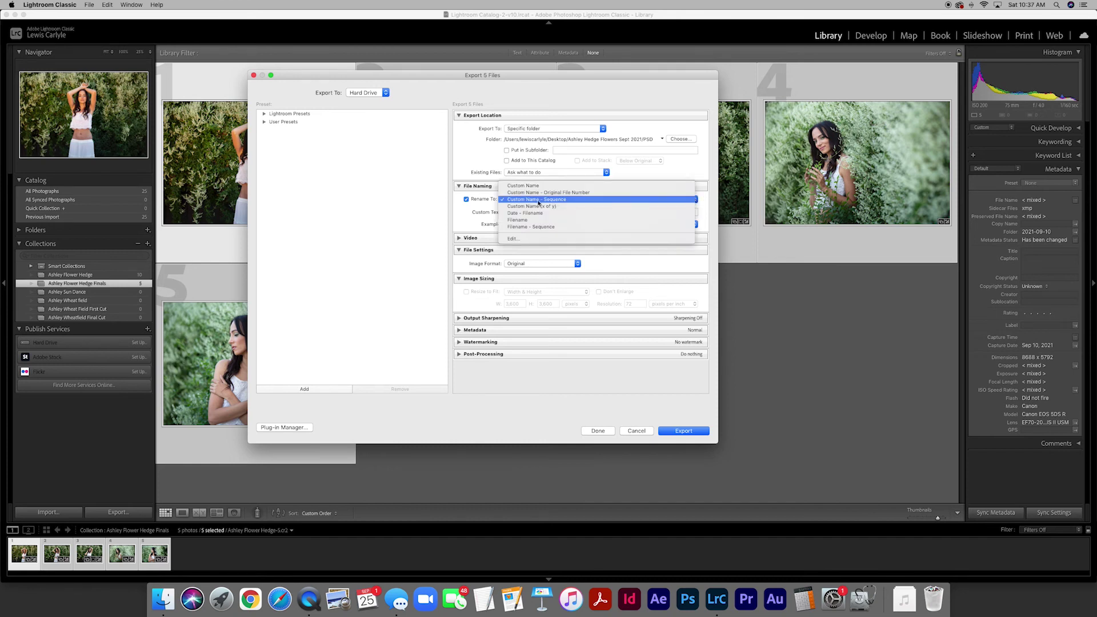
pyautogui.click(619, 199)
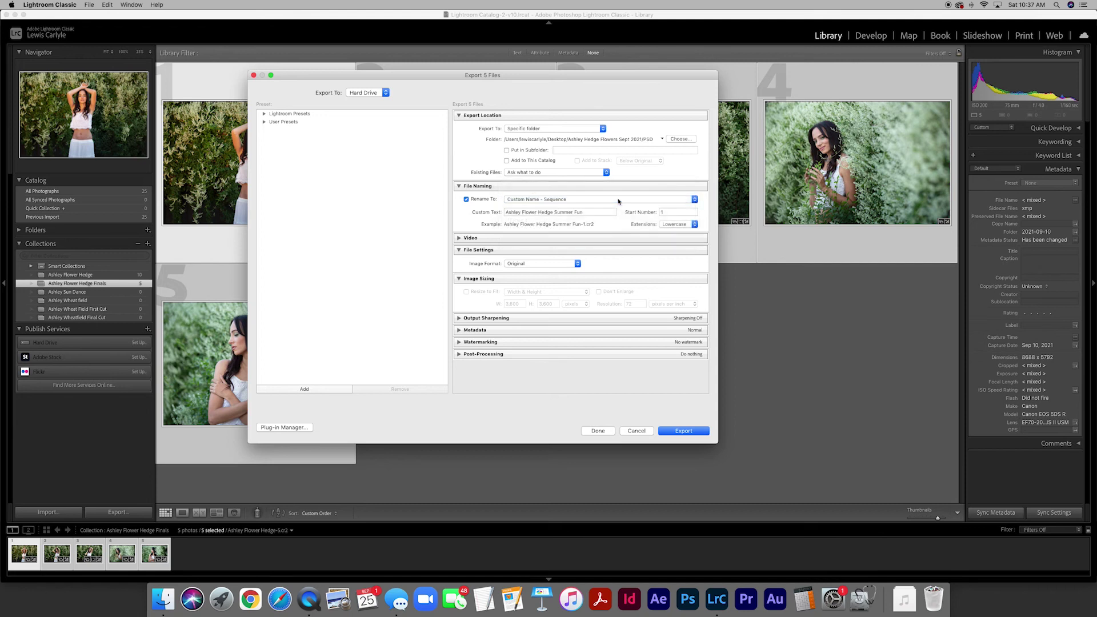
# Set the export format to PSD with the Adobe RGB (1998) color space and a bit depth of 8 bits/component.
pyautogui.click(578, 264)
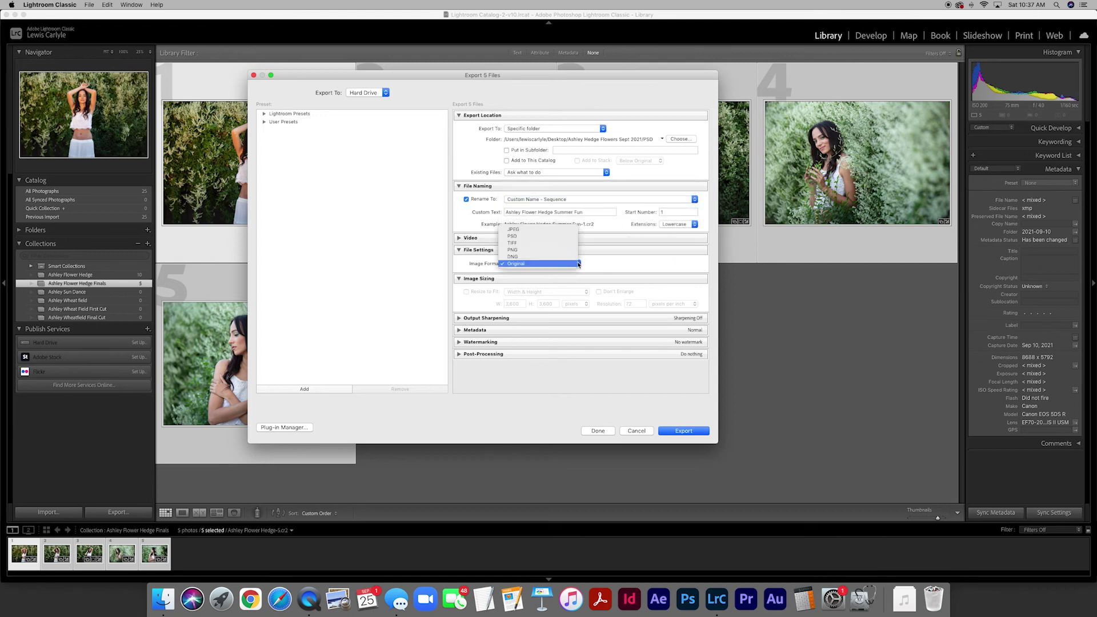
pyautogui.press('Escape')
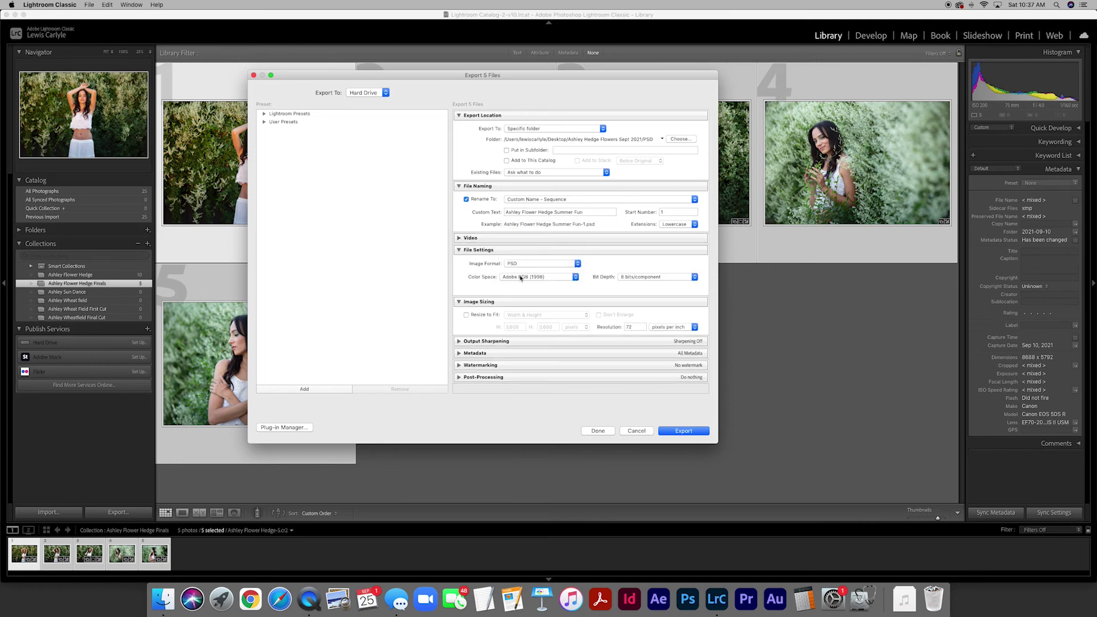
pyautogui.click(575, 278)
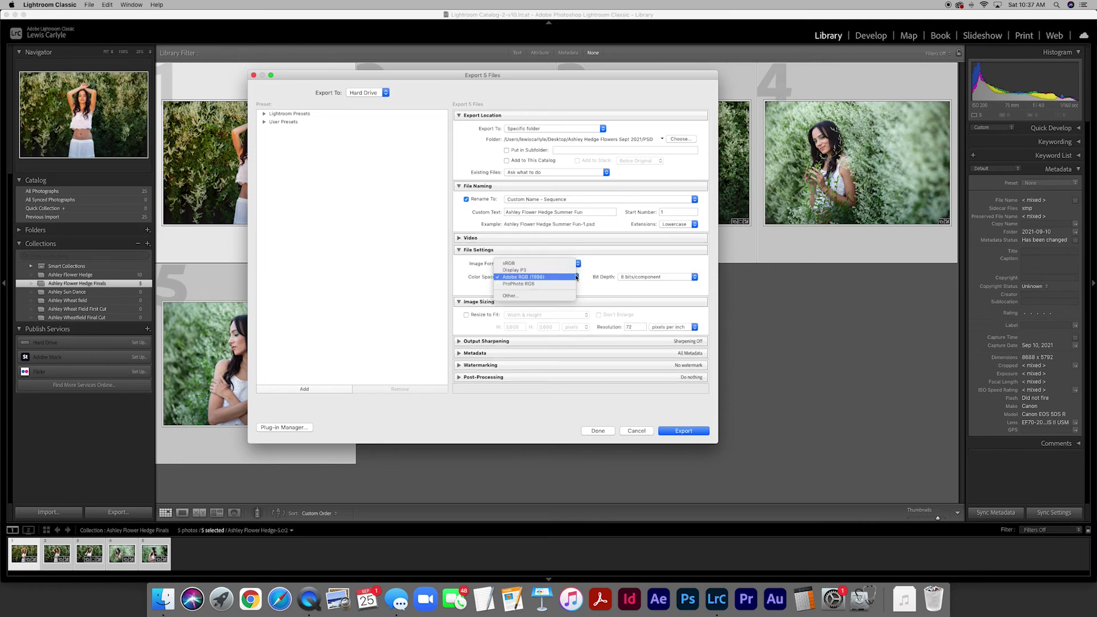
pyautogui.click(527, 278)
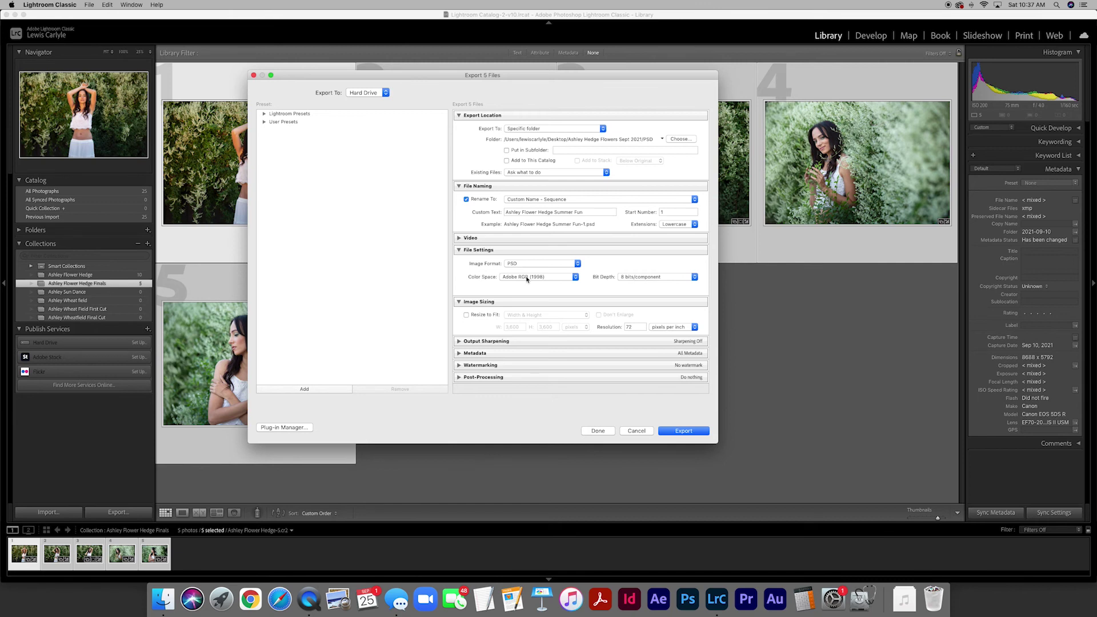
pyautogui.click(695, 278)
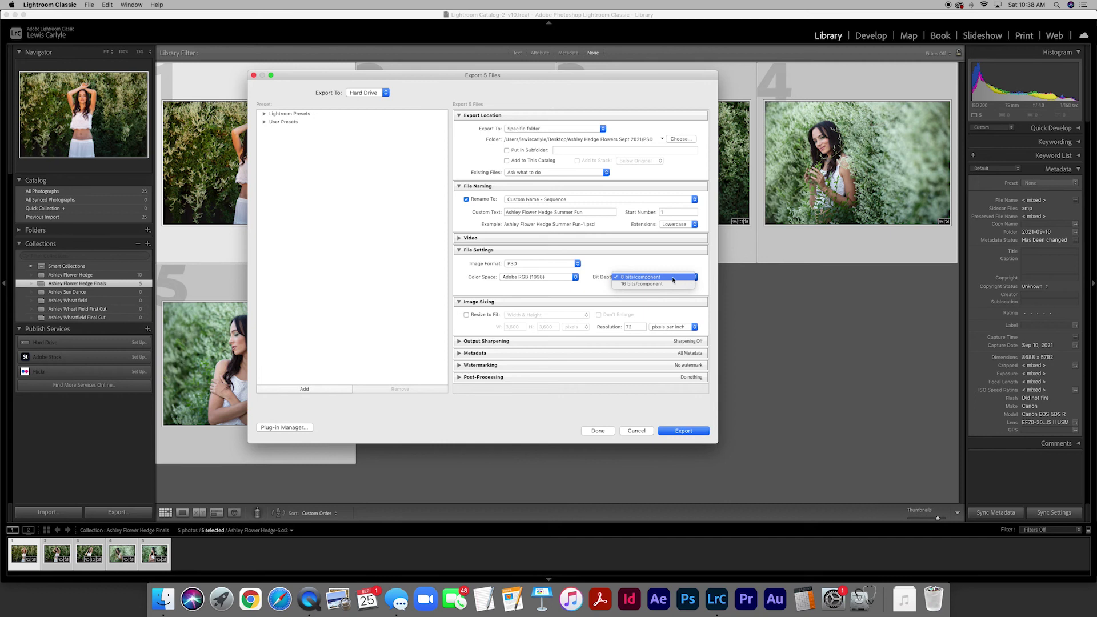
pyautogui.click(674, 278)
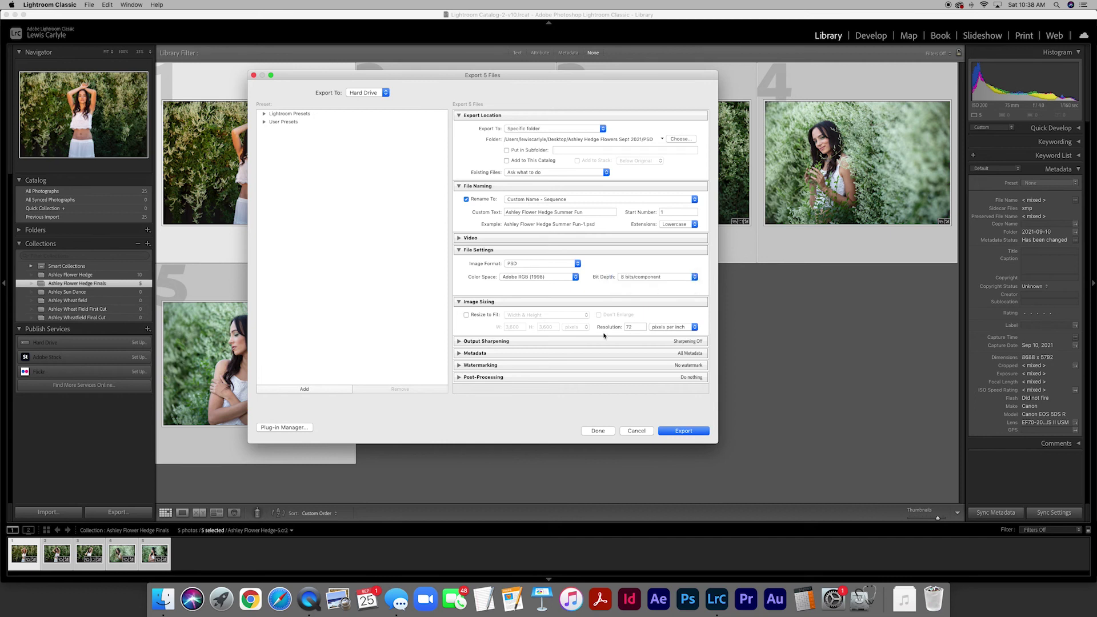
# Leave resizing off and set the export resolution to 300 pixels per inch.
pyautogui.click(466, 315)
pyautogui.click(467, 314)
pyautogui.doubleClick(635, 328)
pyautogui.write('300')
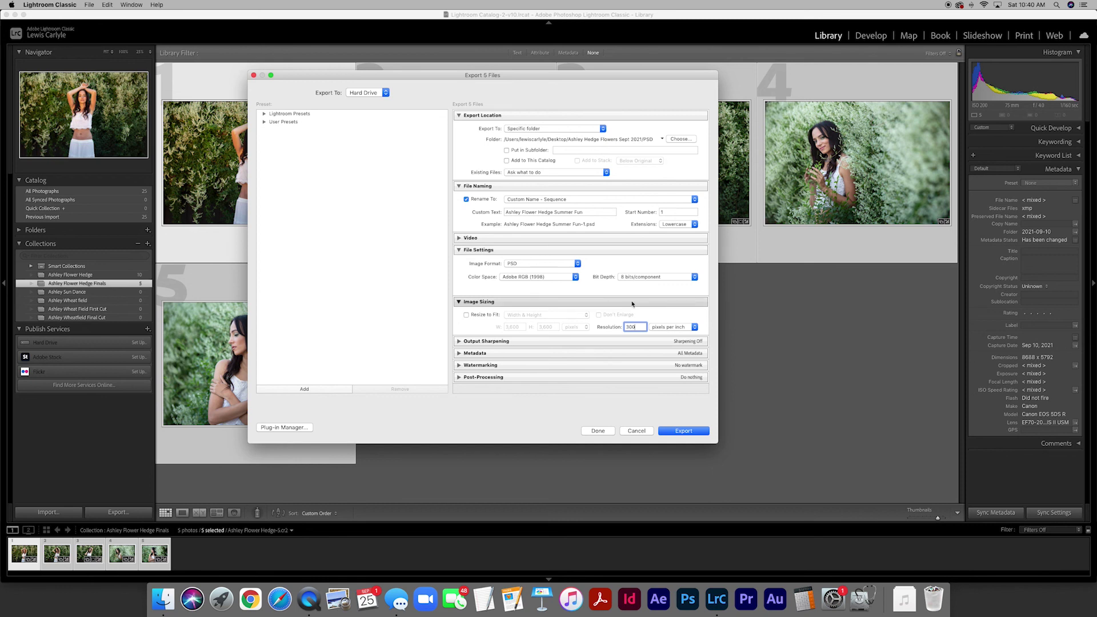
# Try resizing the exported images to a width of 1,500 pixels and turn resizing back off.
pyautogui.click(467, 314)
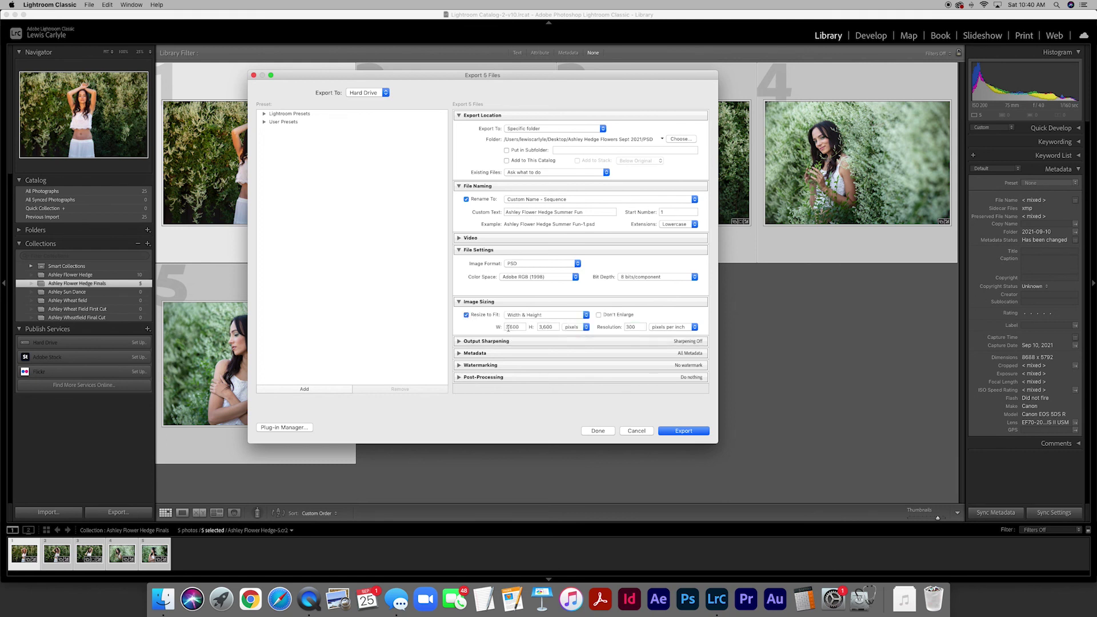
pyautogui.doubleClick(518, 328)
pyautogui.write('1,500')
pyautogui.click(479, 327)
pyautogui.click(467, 315)
# Export the five photos with these settings and open the fifth photo at full view.
pyautogui.click(689, 433)
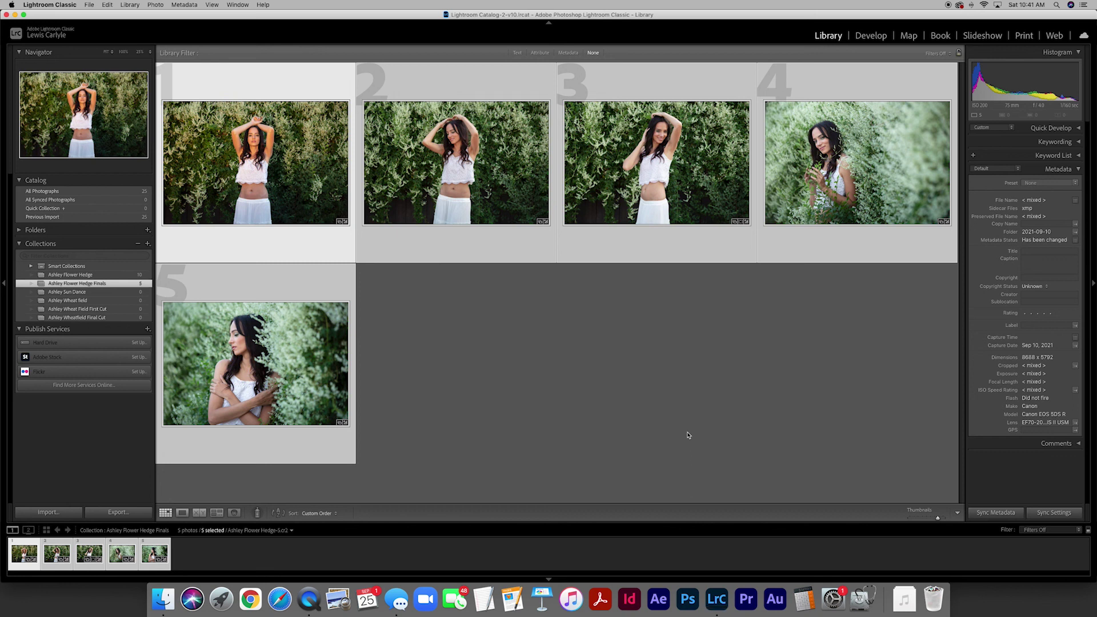
pyautogui.click(688, 436)
pyautogui.doubleClick(231, 382)
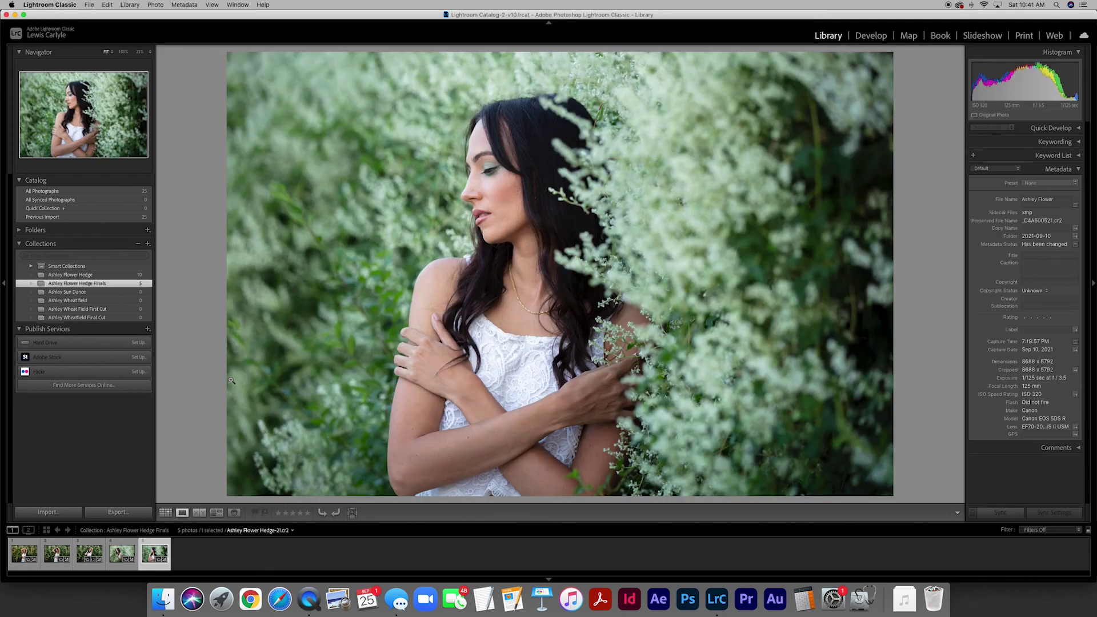